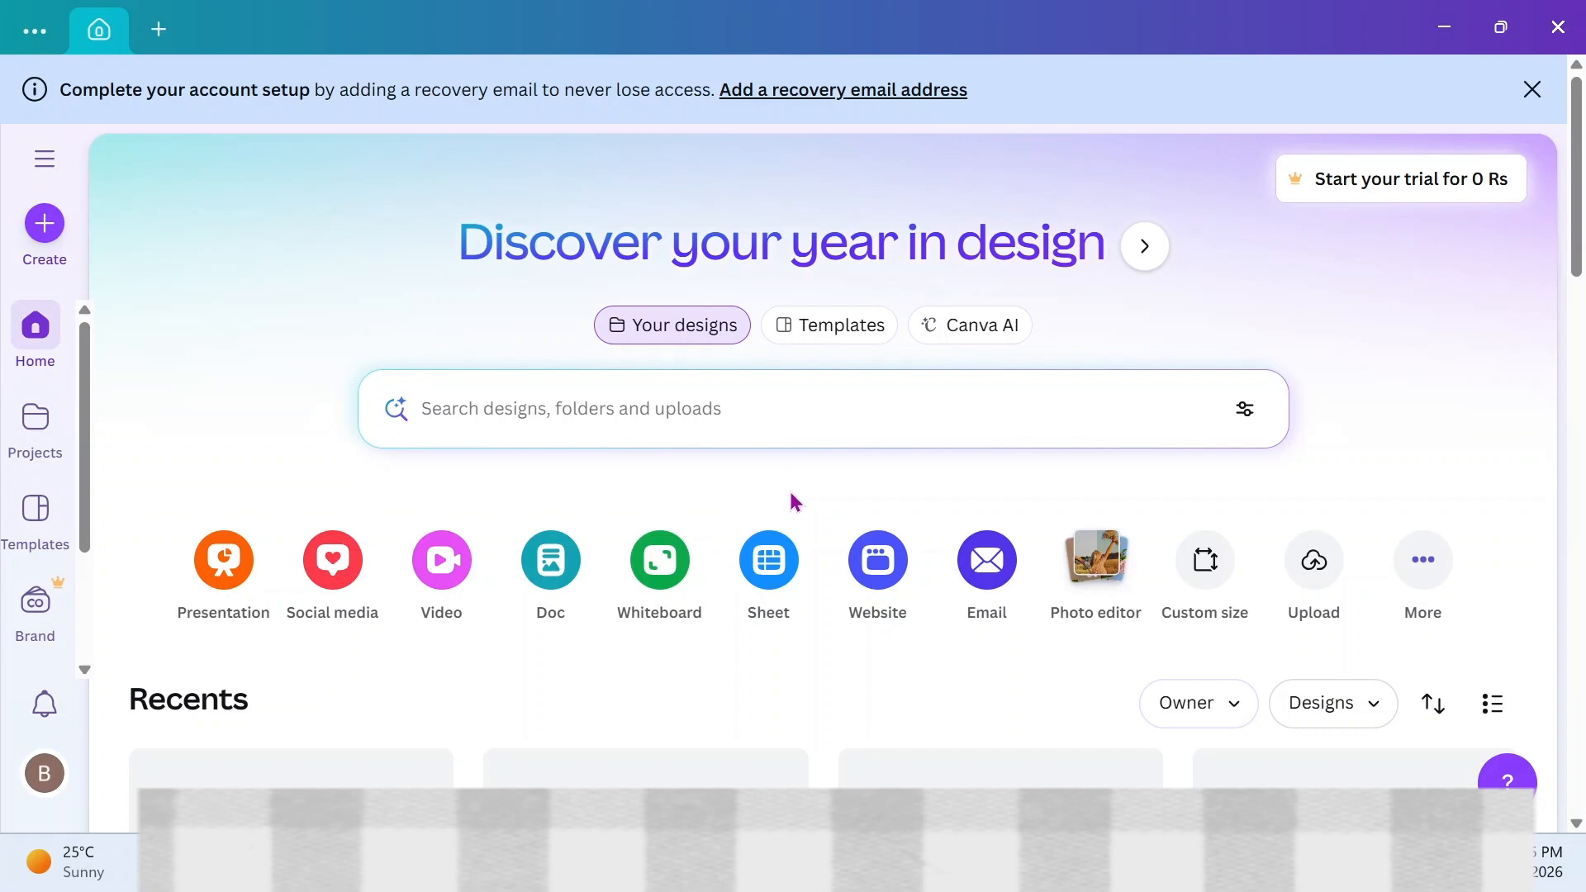
Create a new custom-size design 1280 px wide and 720 px high
click(1208, 580)
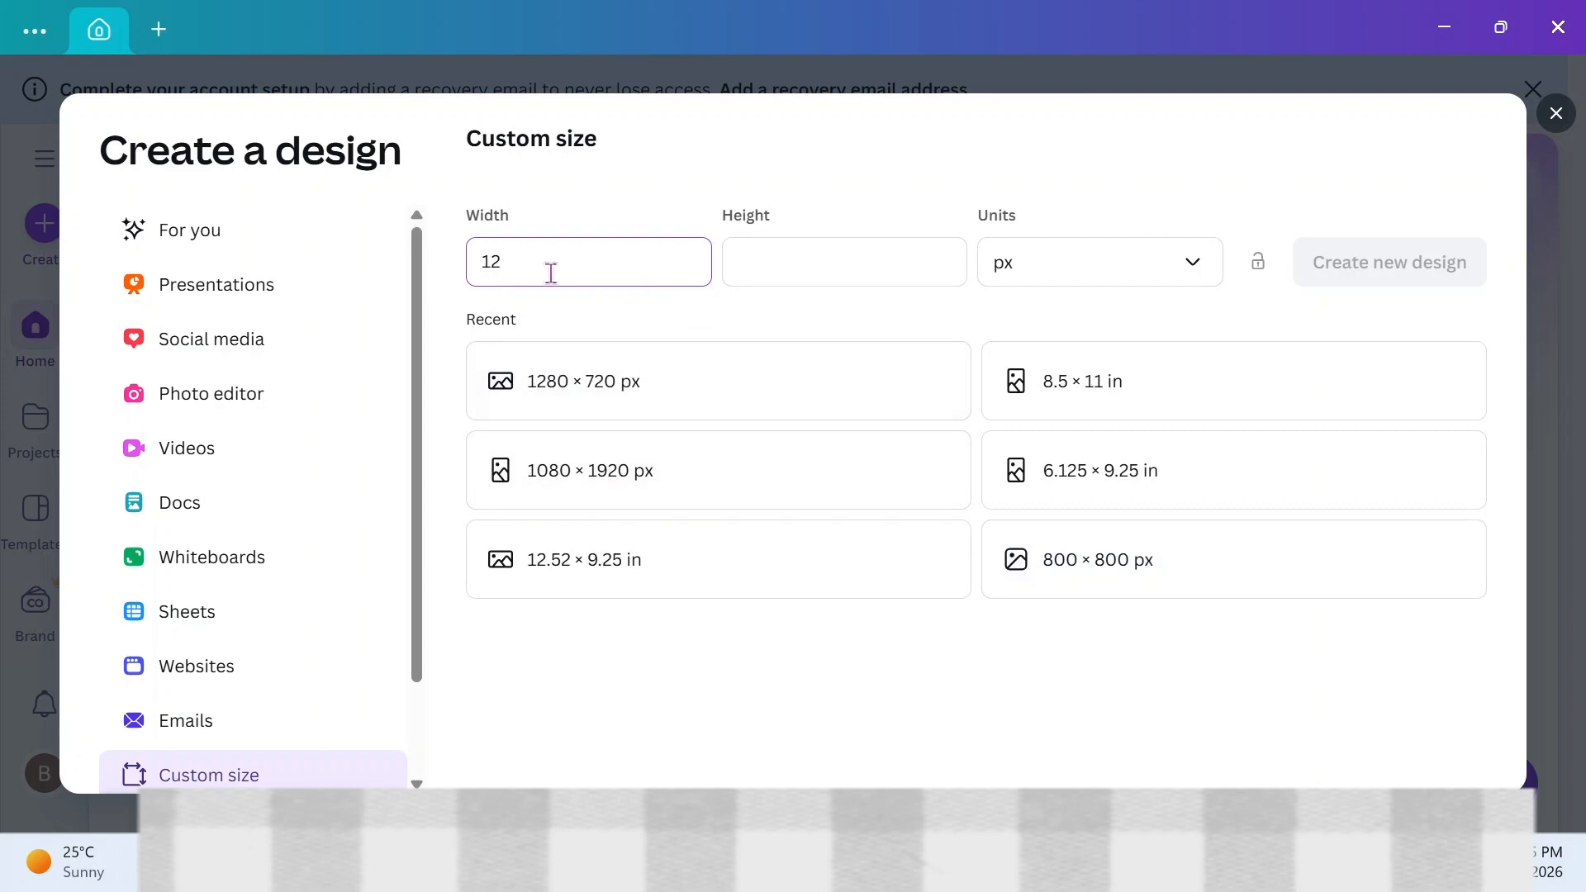
click(780, 267)
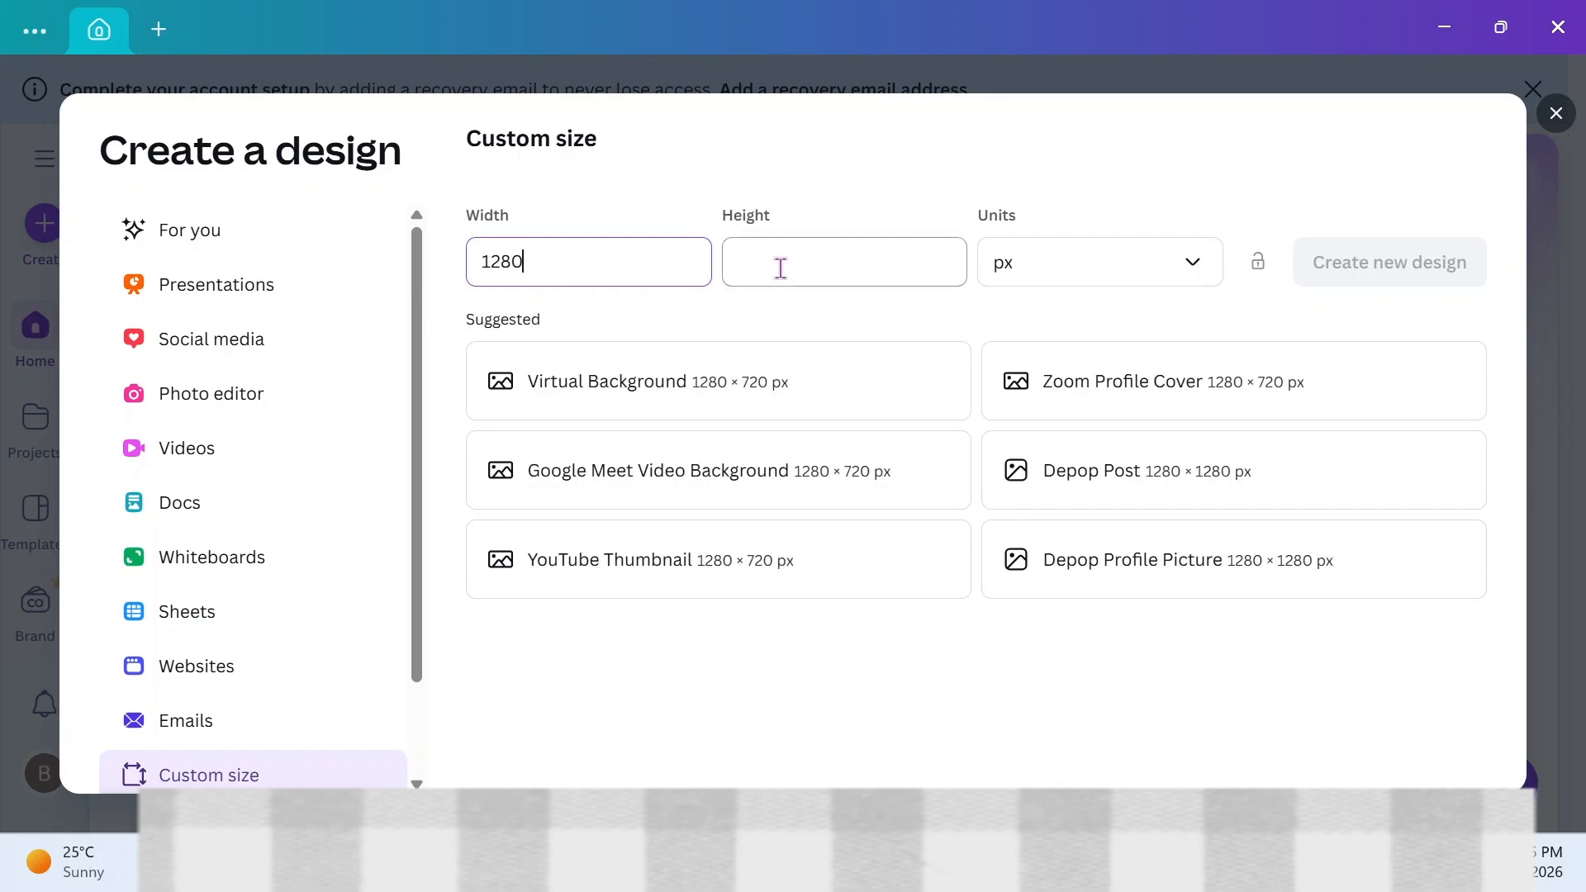
text(720)
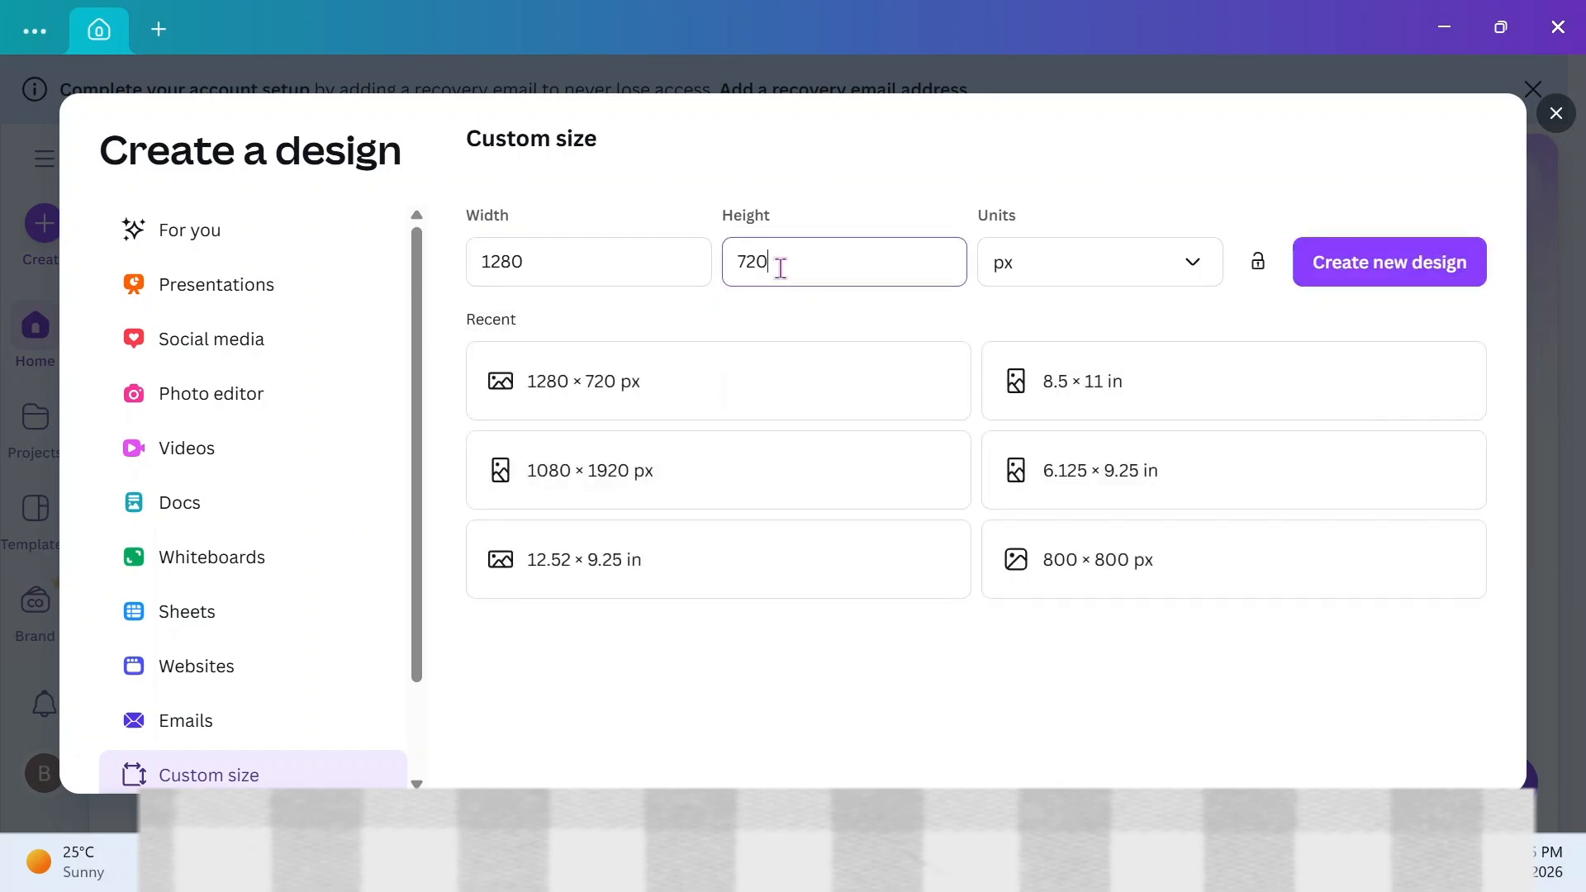
click(1340, 266)
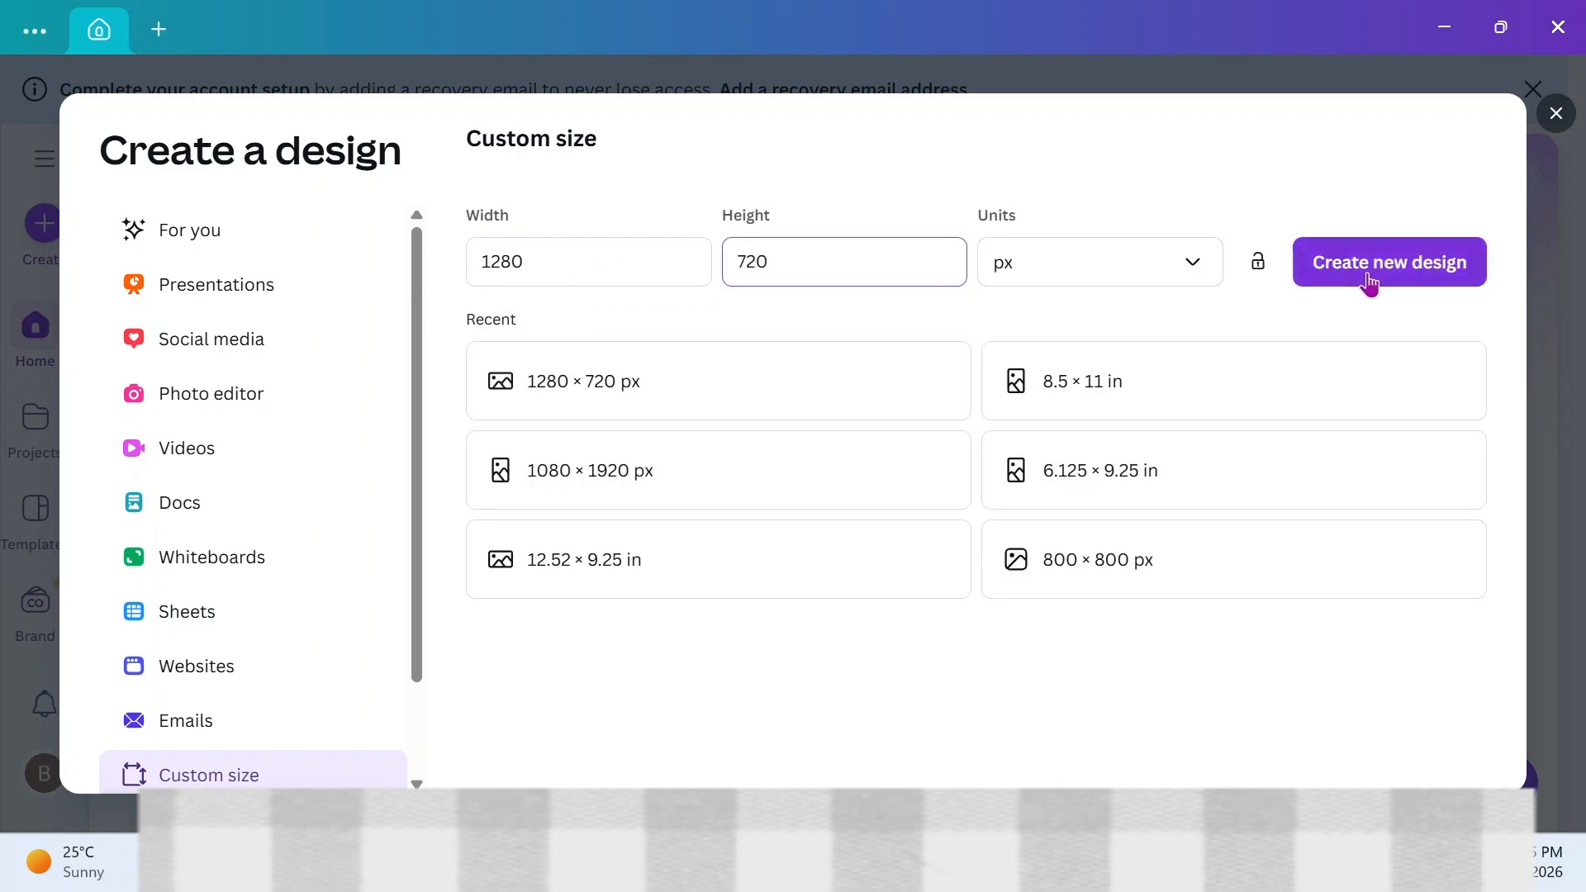
click(1369, 283)
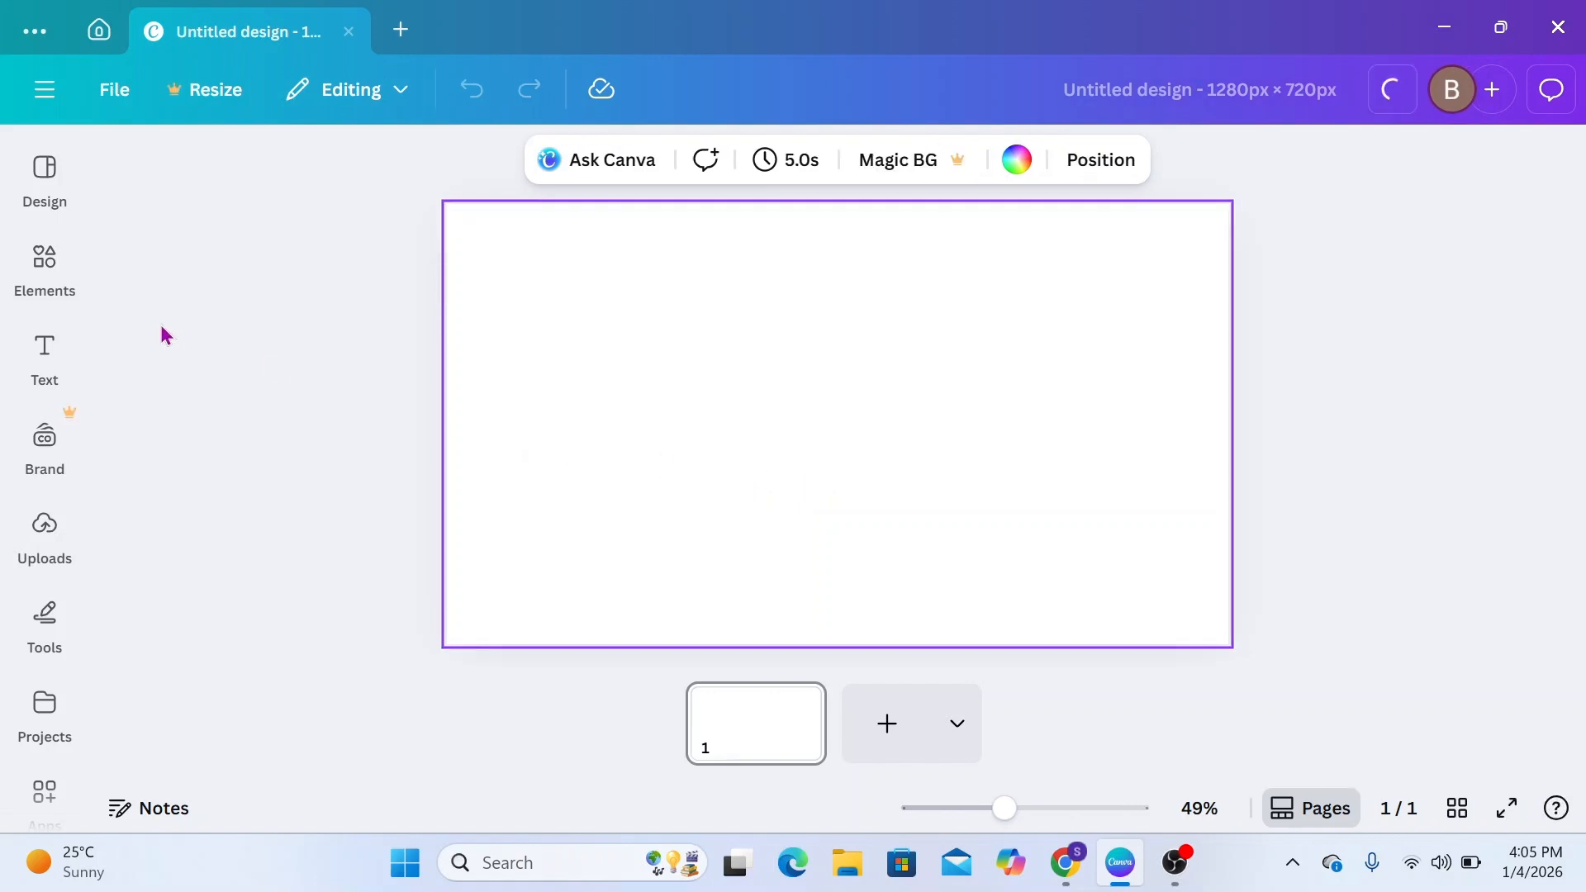
Search the elements for "BLACK BACKGROUND" and limit the results to photos
click(44, 271)
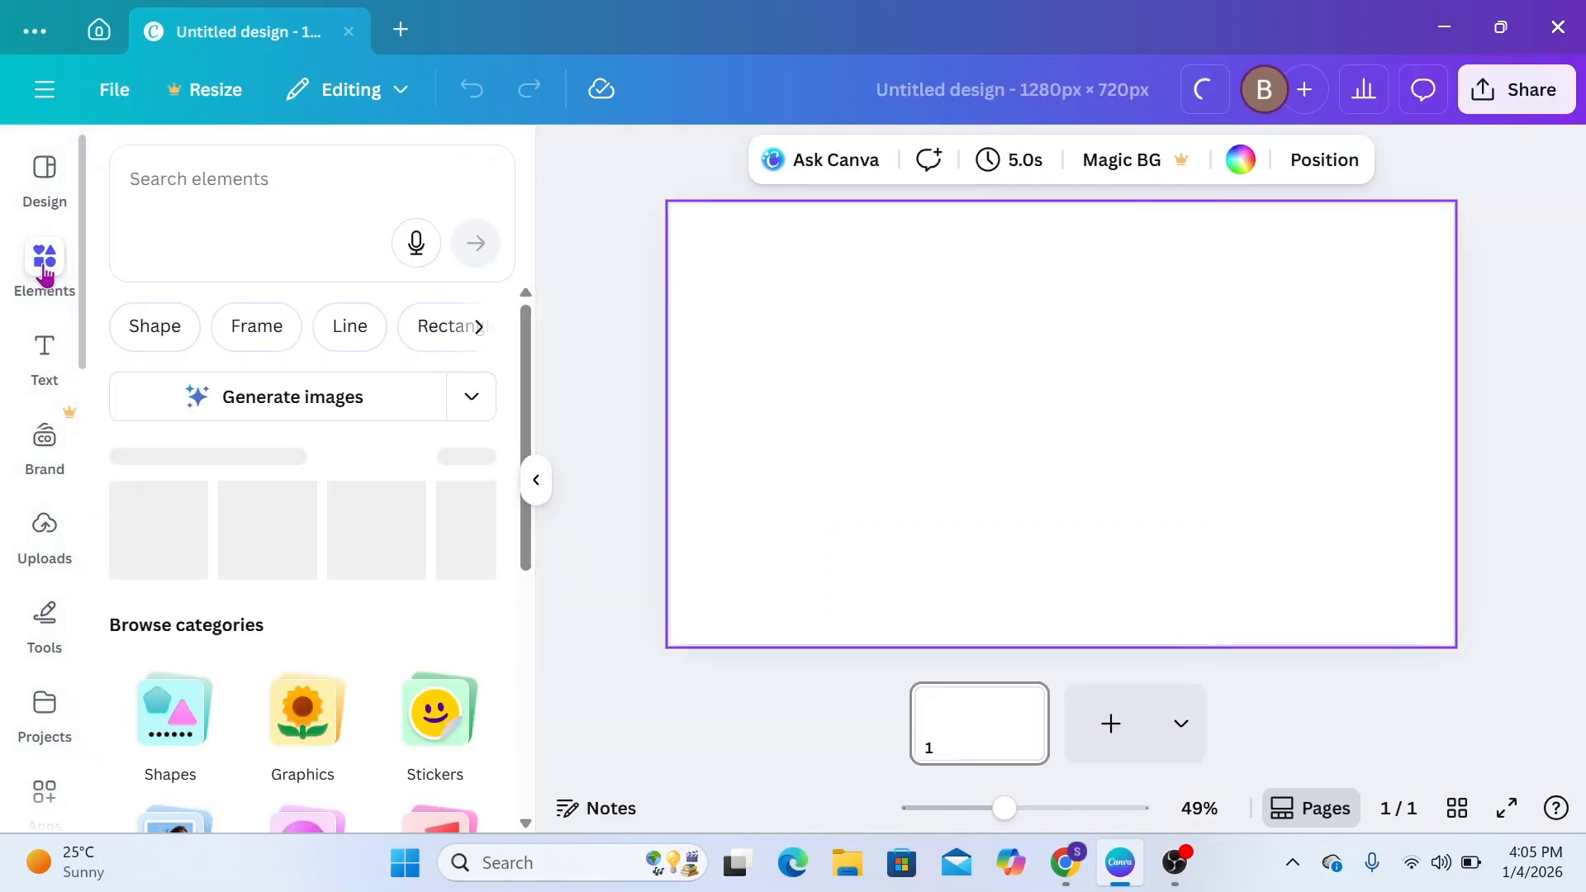
click(235, 187)
text(BLACK)
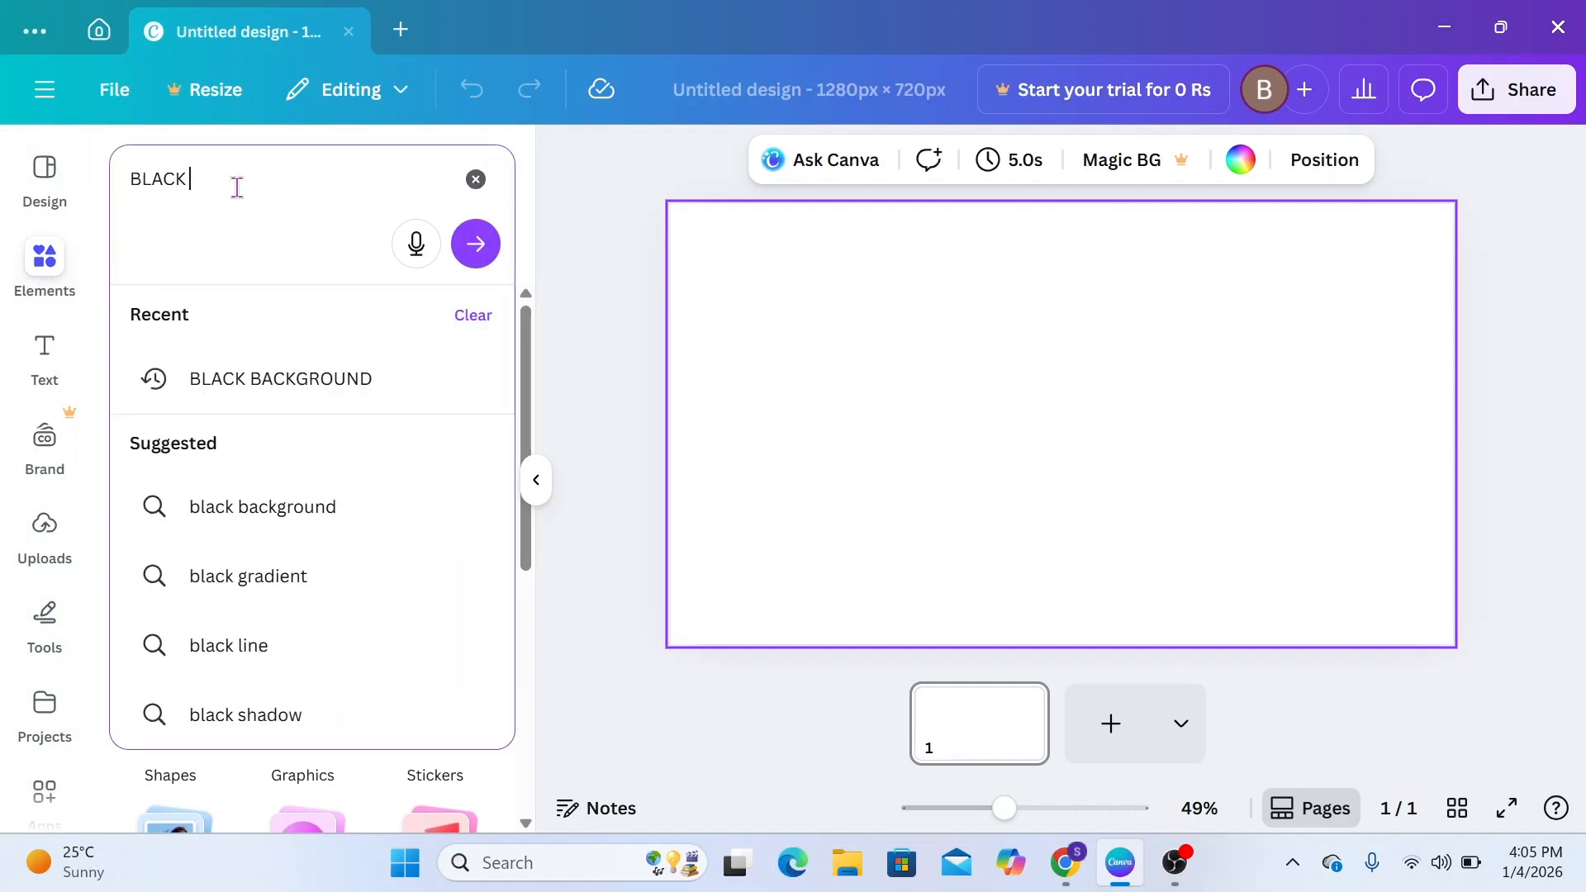
text( BACKGROUND)
click(475, 244)
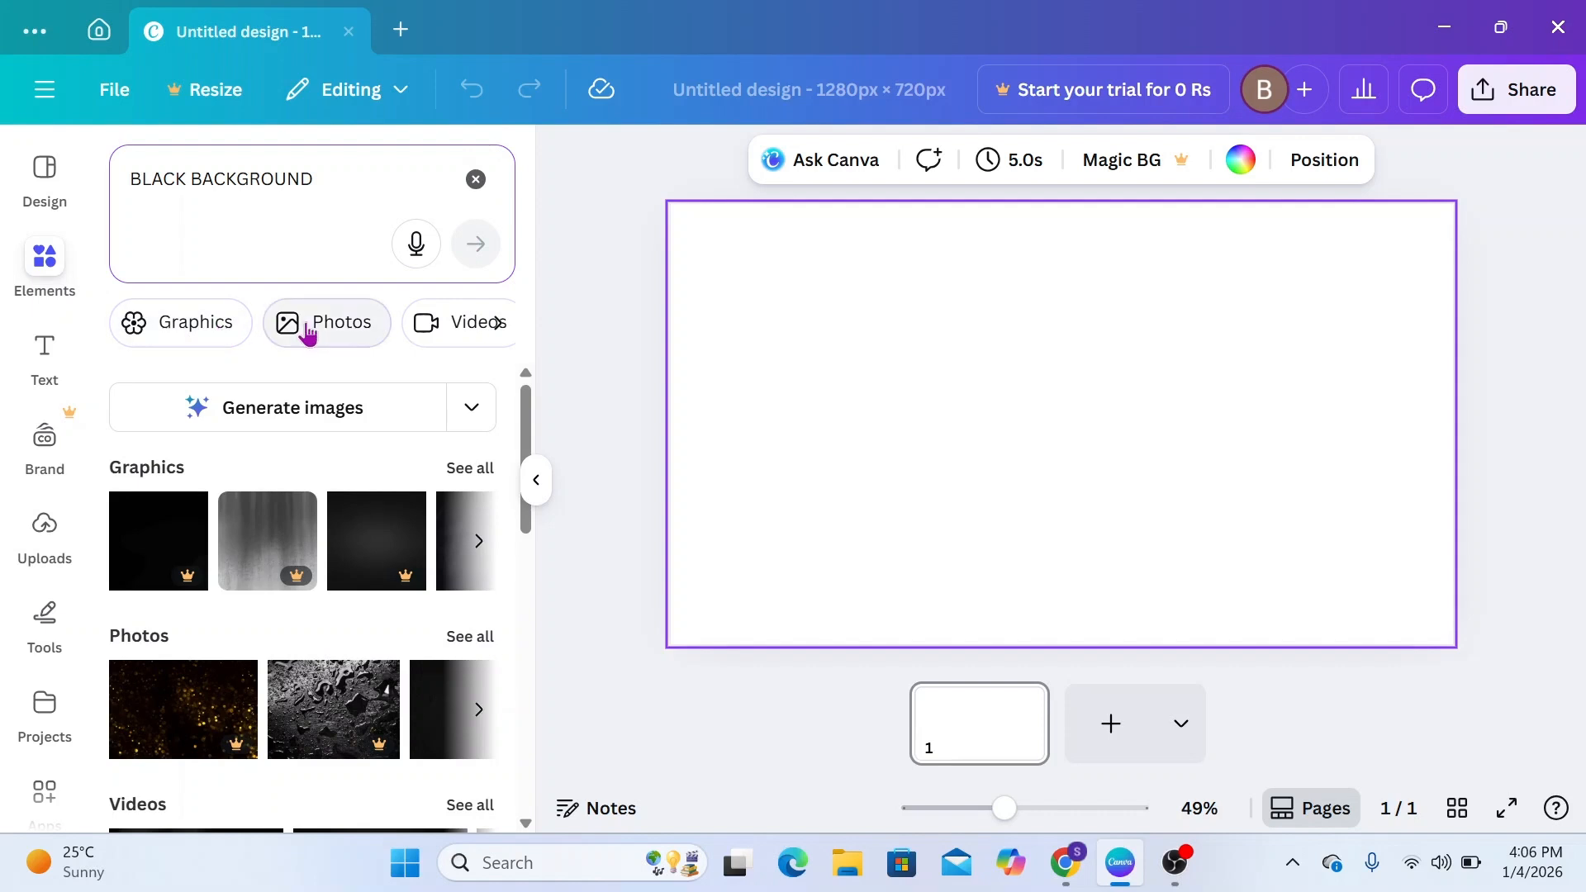
click(307, 329)
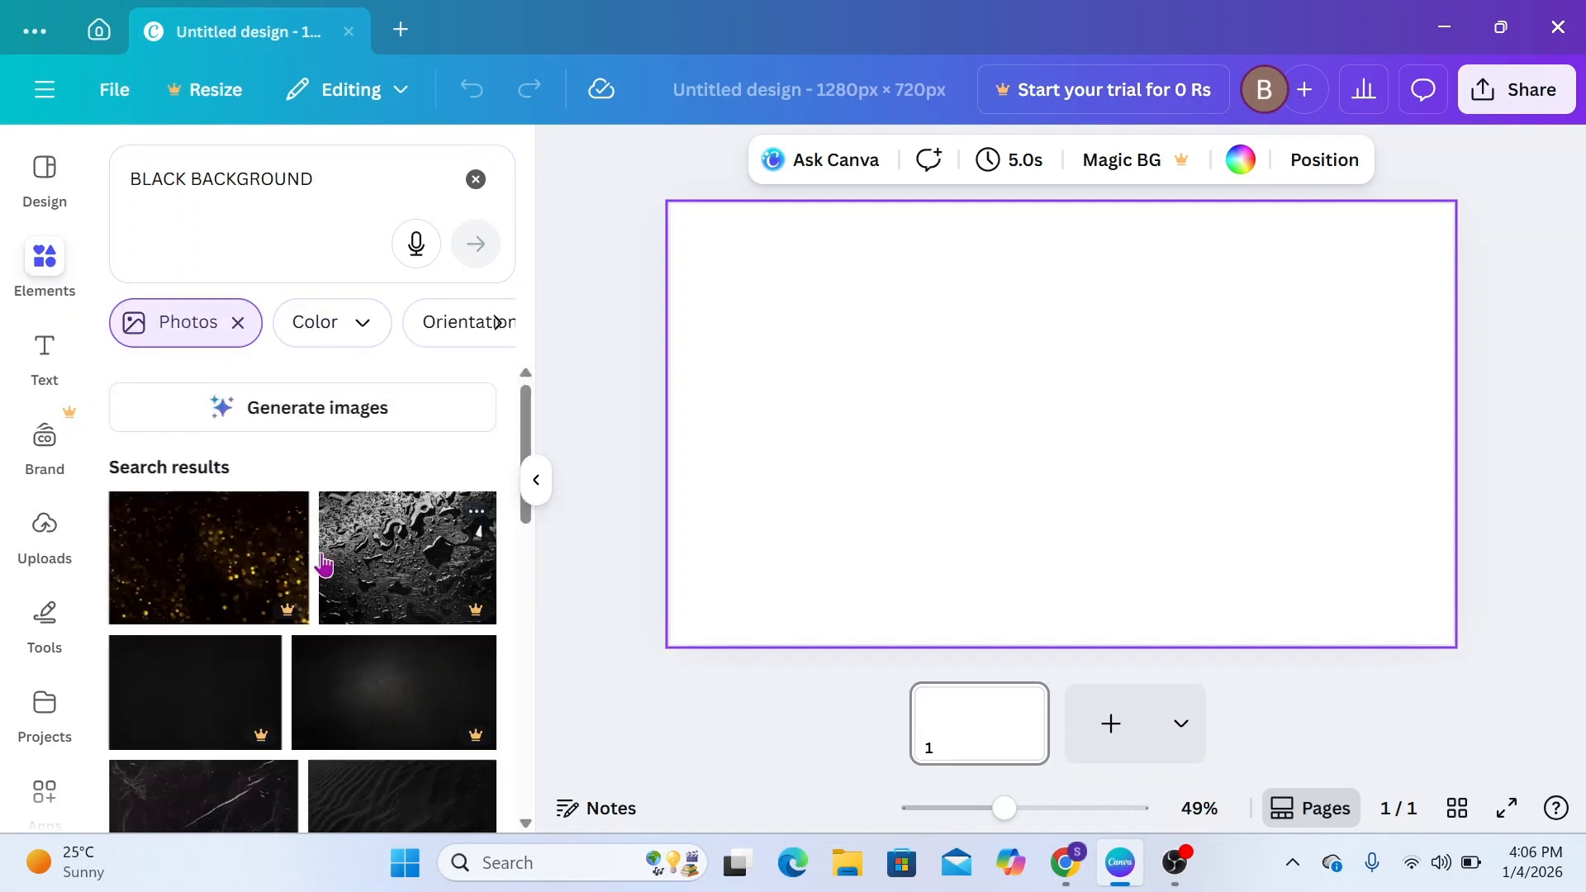
Add the free Black Wall Background photo to the page and set it as the page background
scroll(322, 559, down, 2)
scroll(322, 564, down, 5)
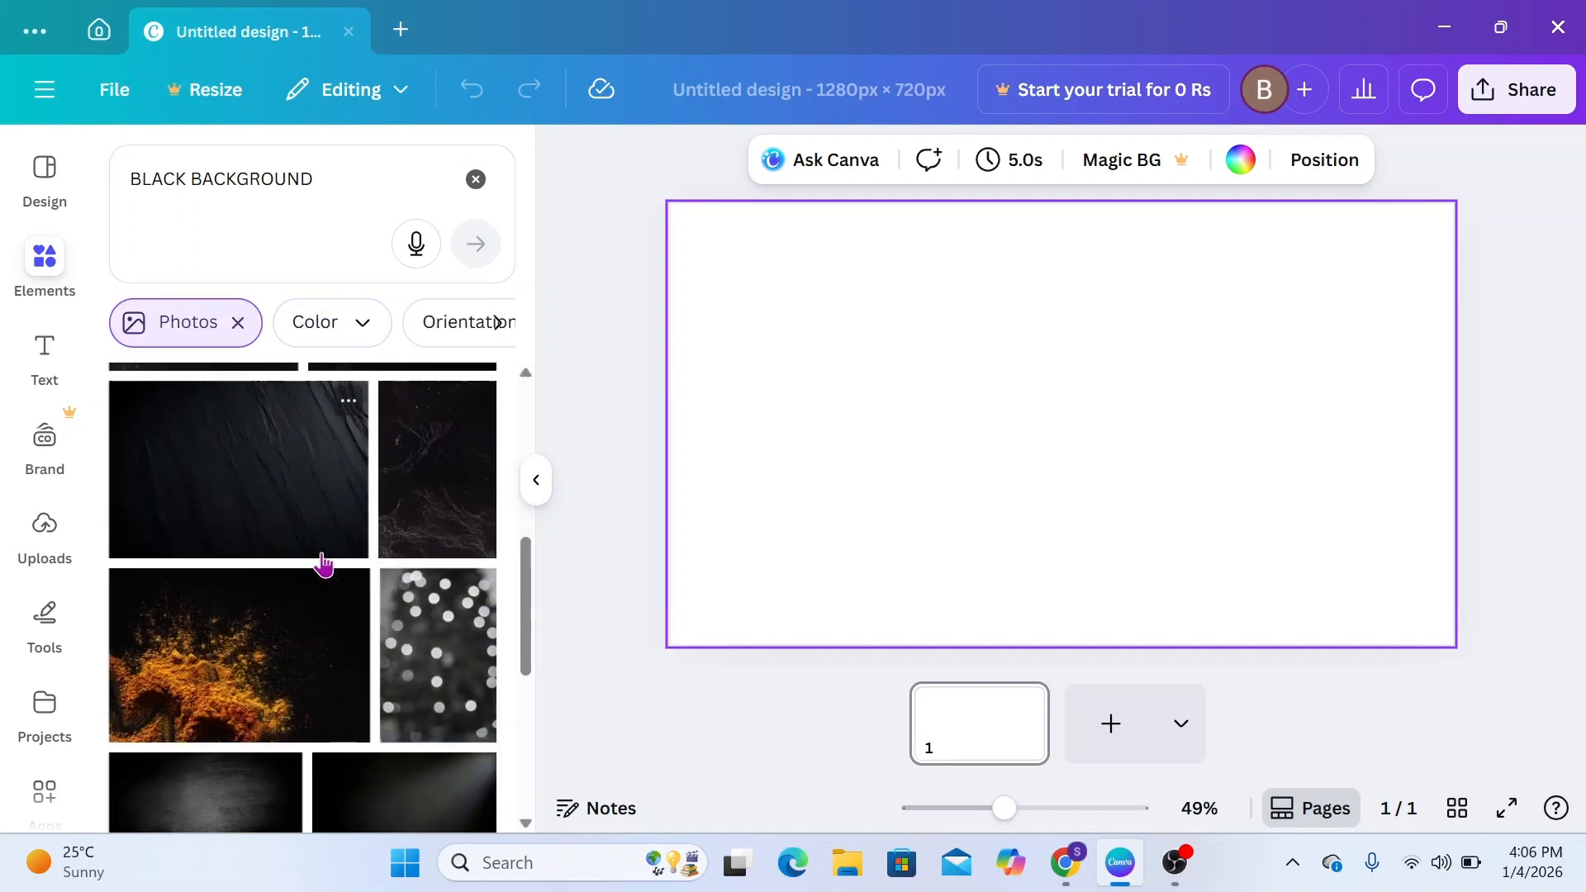
scroll(323, 564, down, 5)
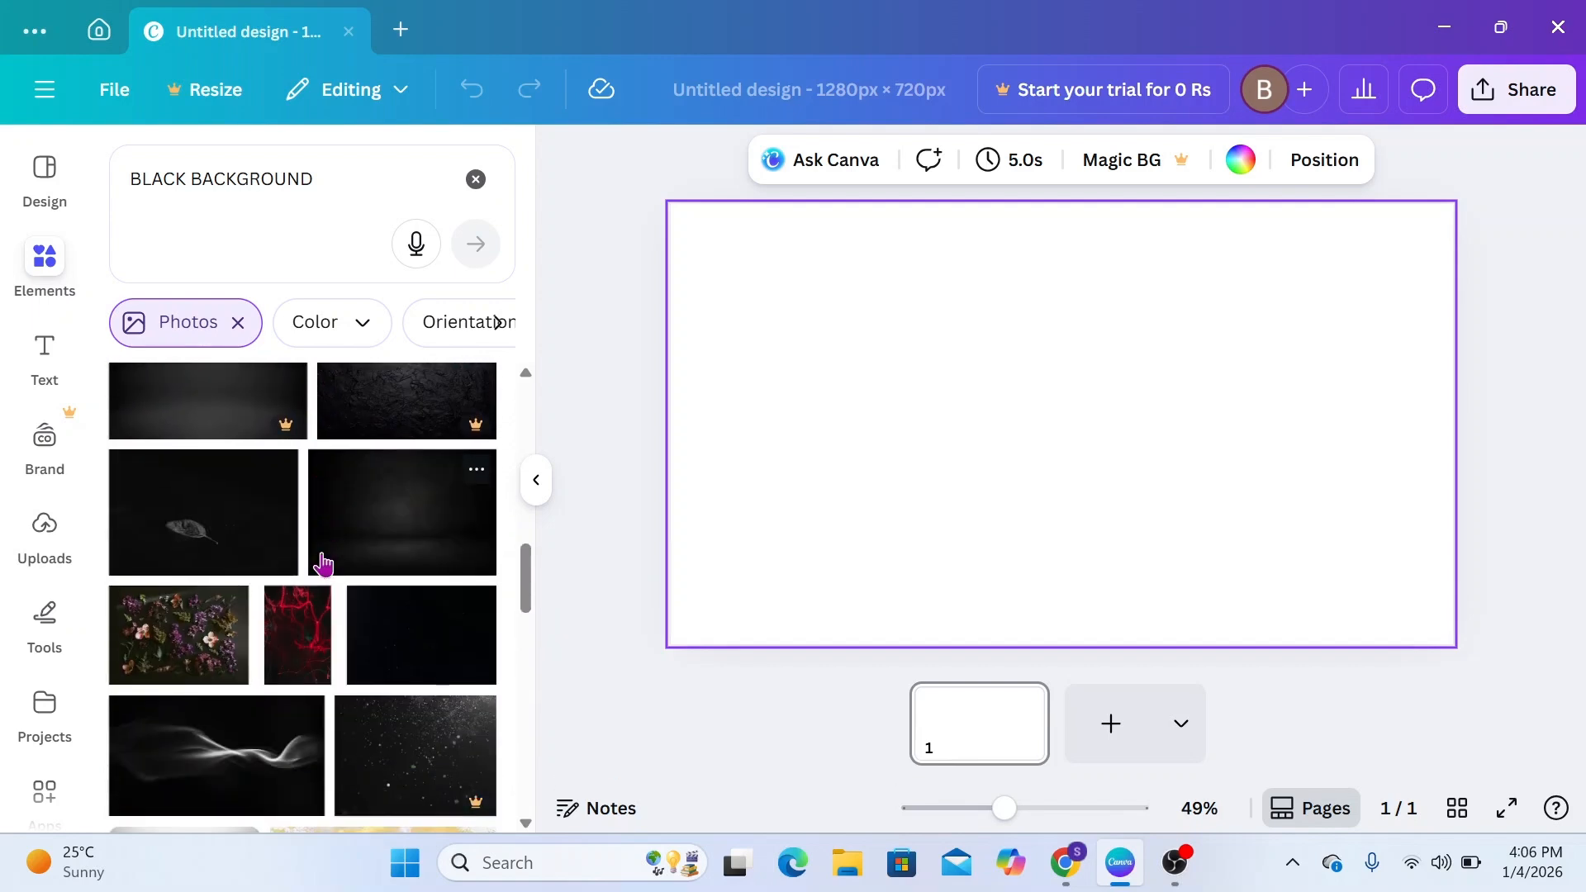
click(475, 469)
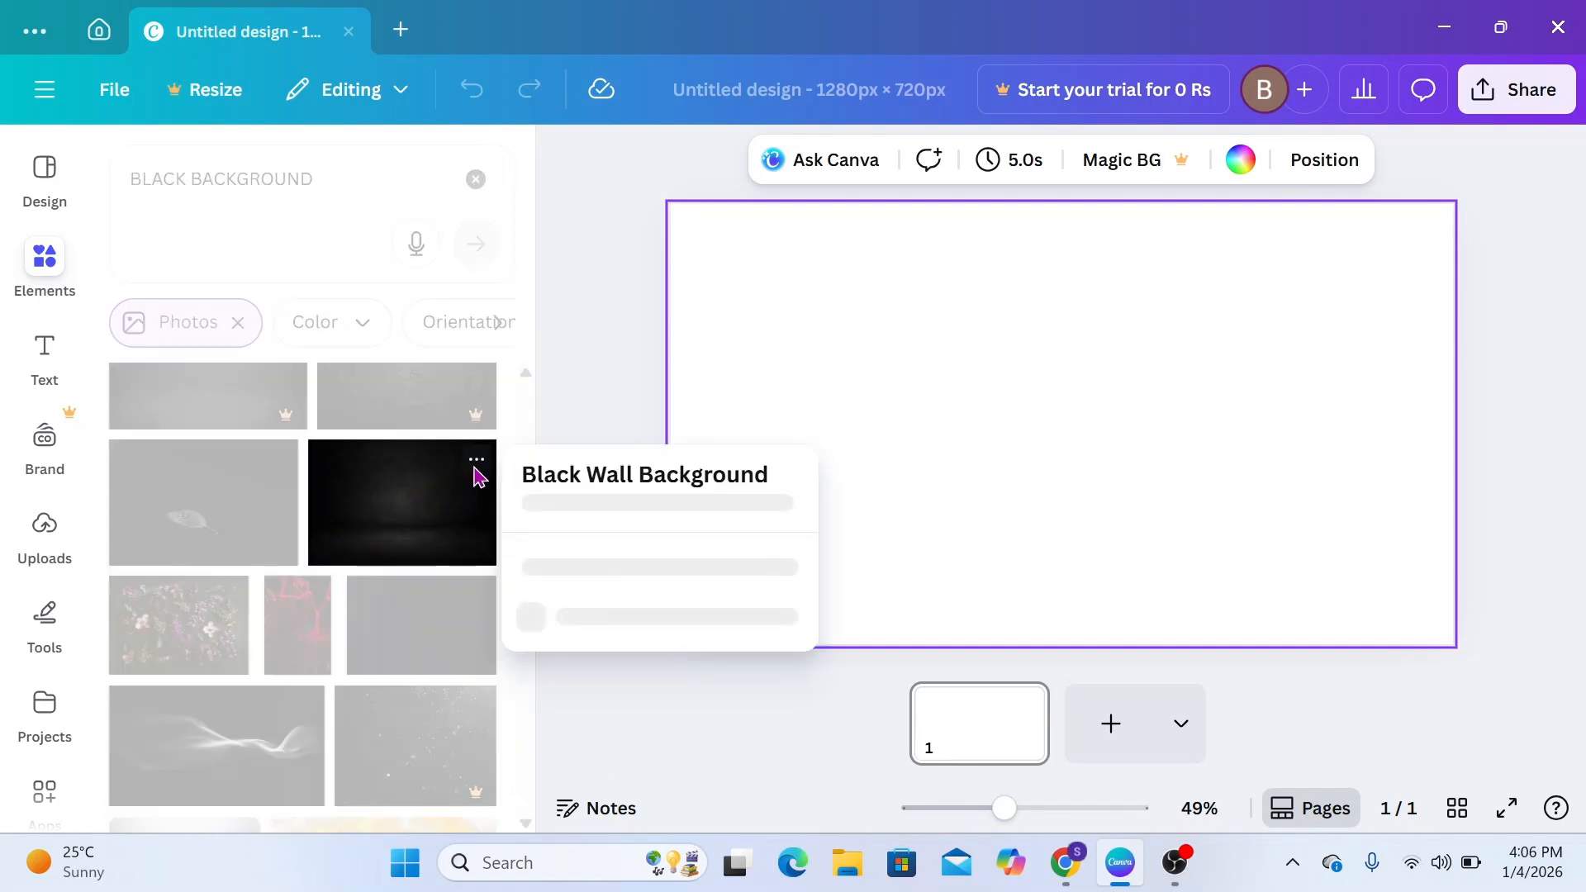
click(411, 514)
click(410, 513)
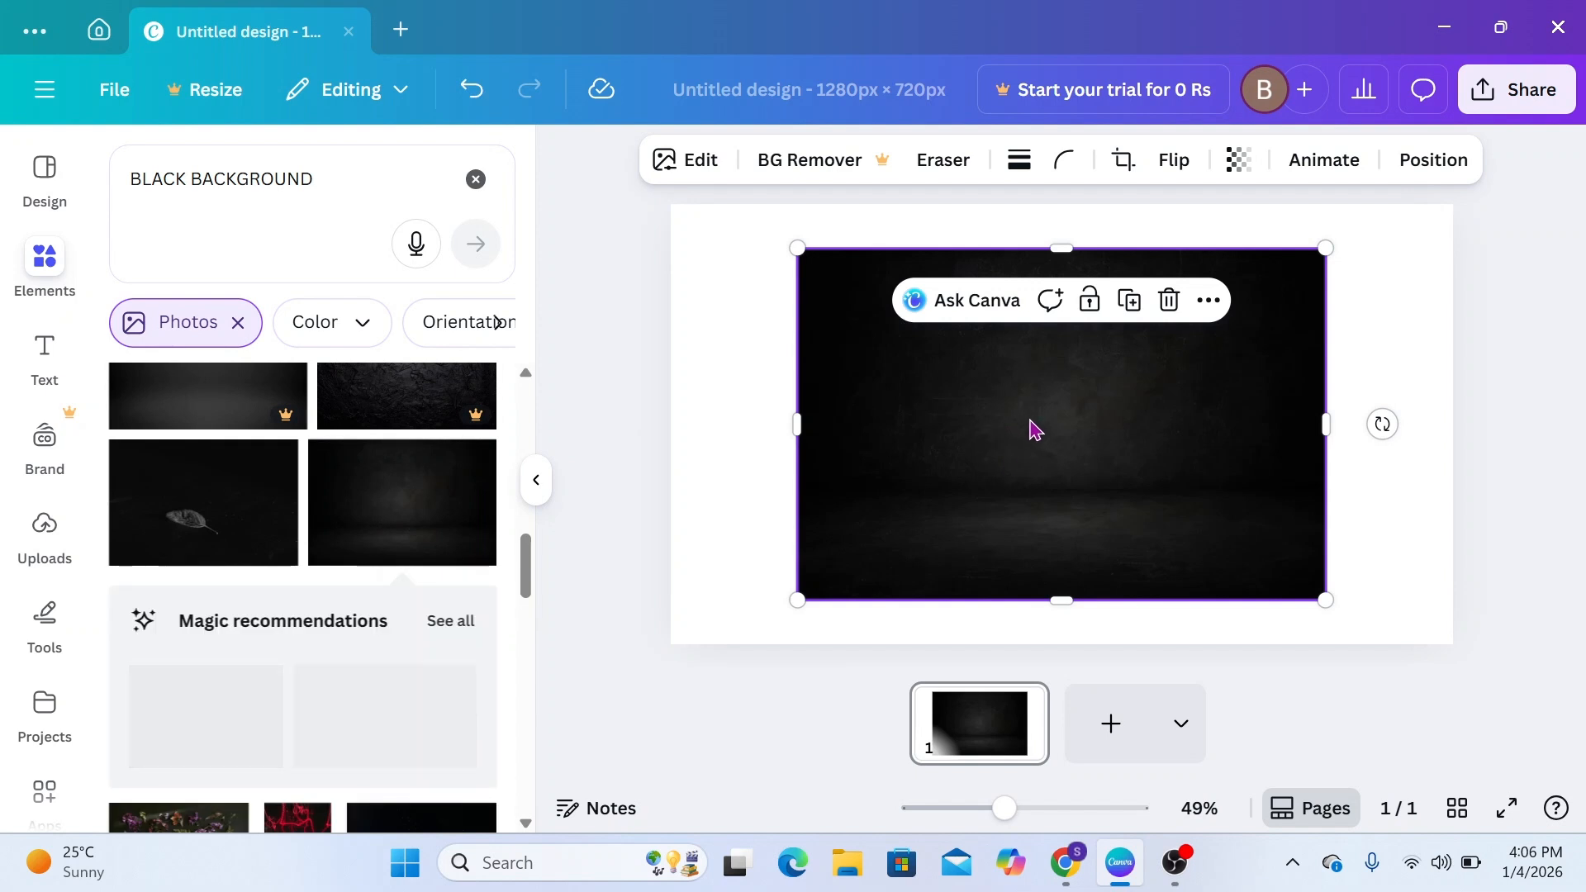
right_click(1035, 429)
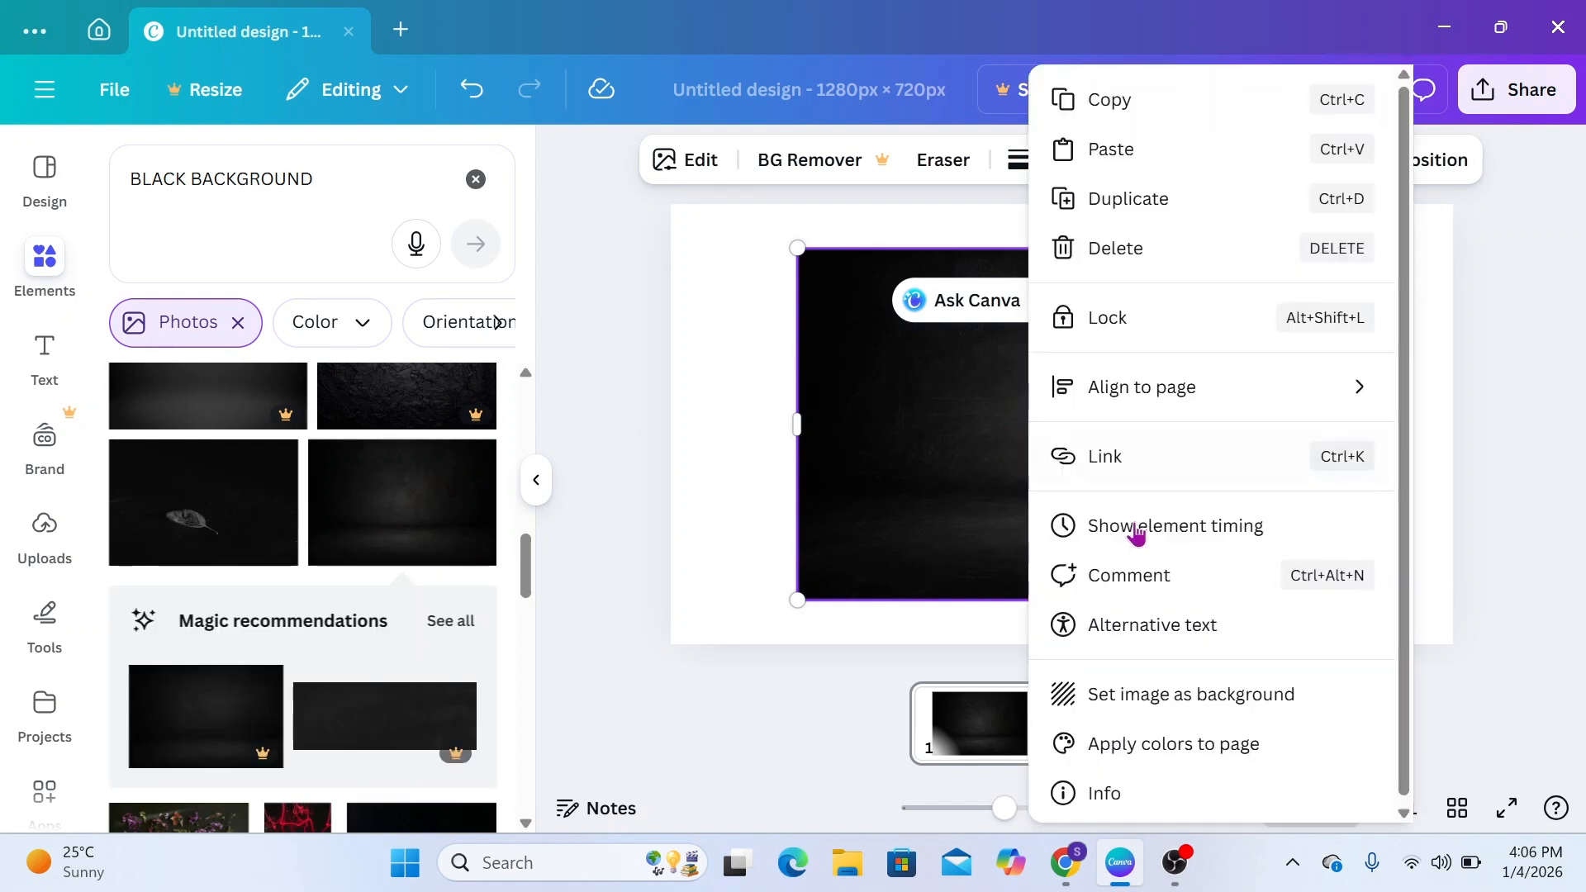
click(1165, 701)
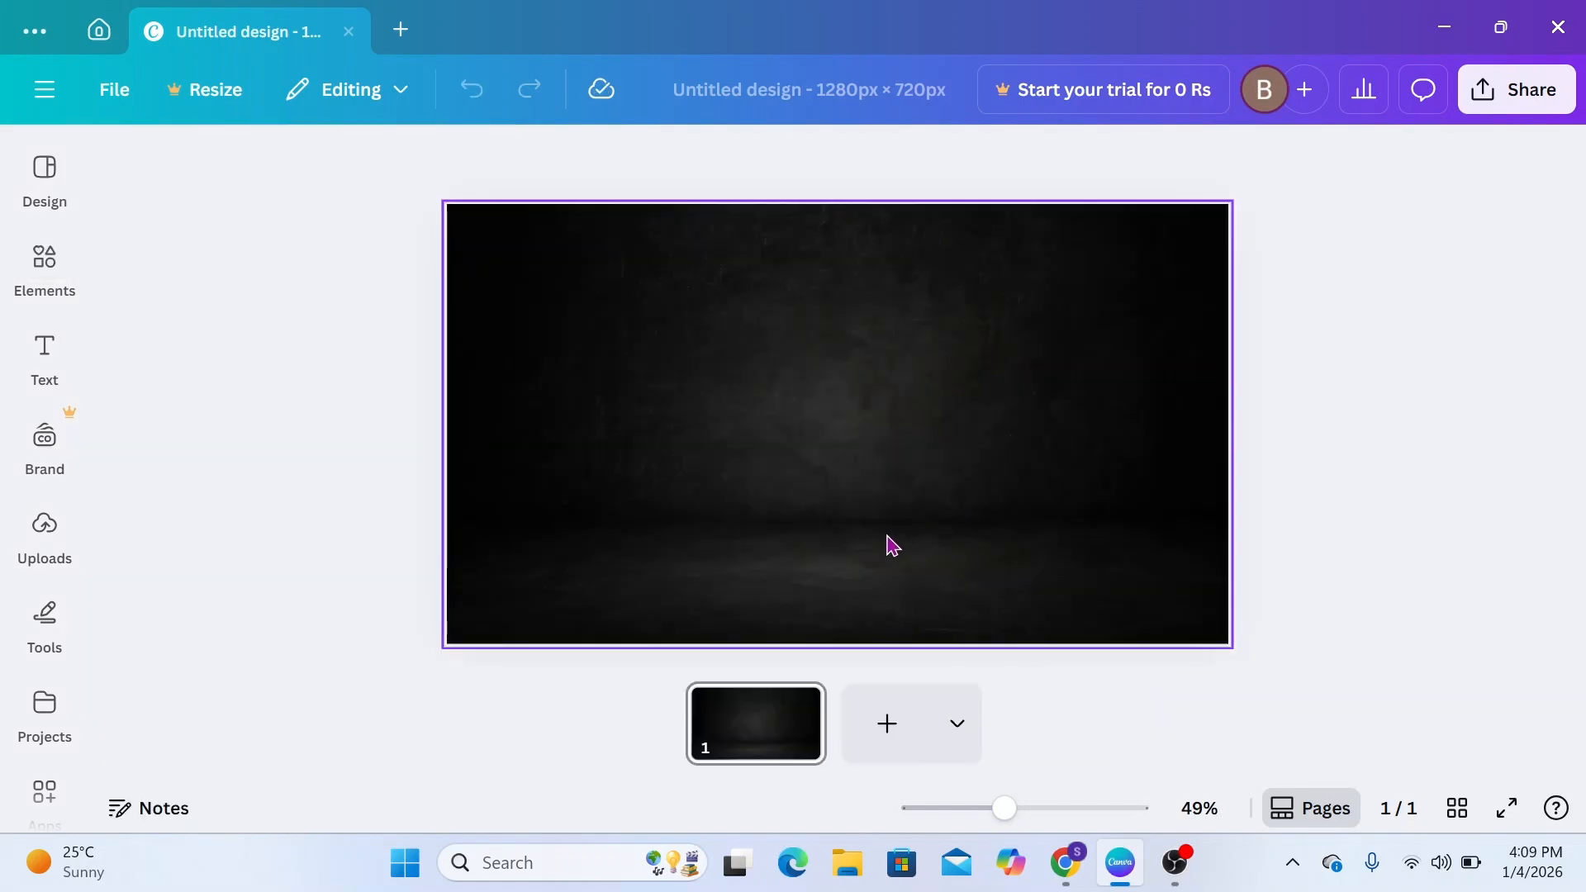
Search the elements for "LIGHT" and limit the results to graphics
click(62, 273)
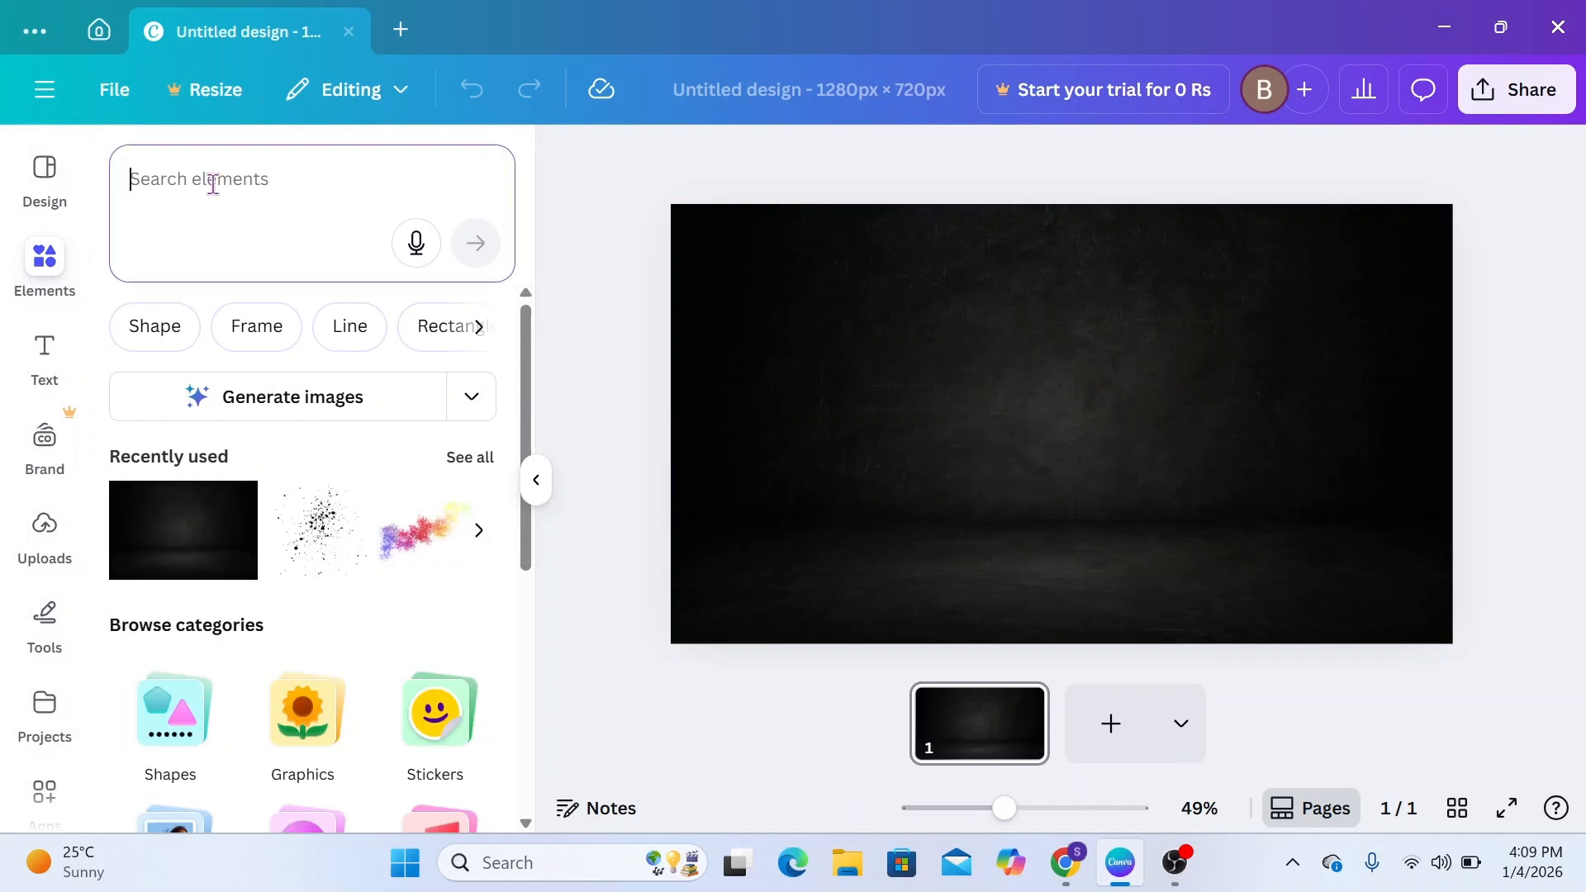
text(LIGHT)
click(476, 247)
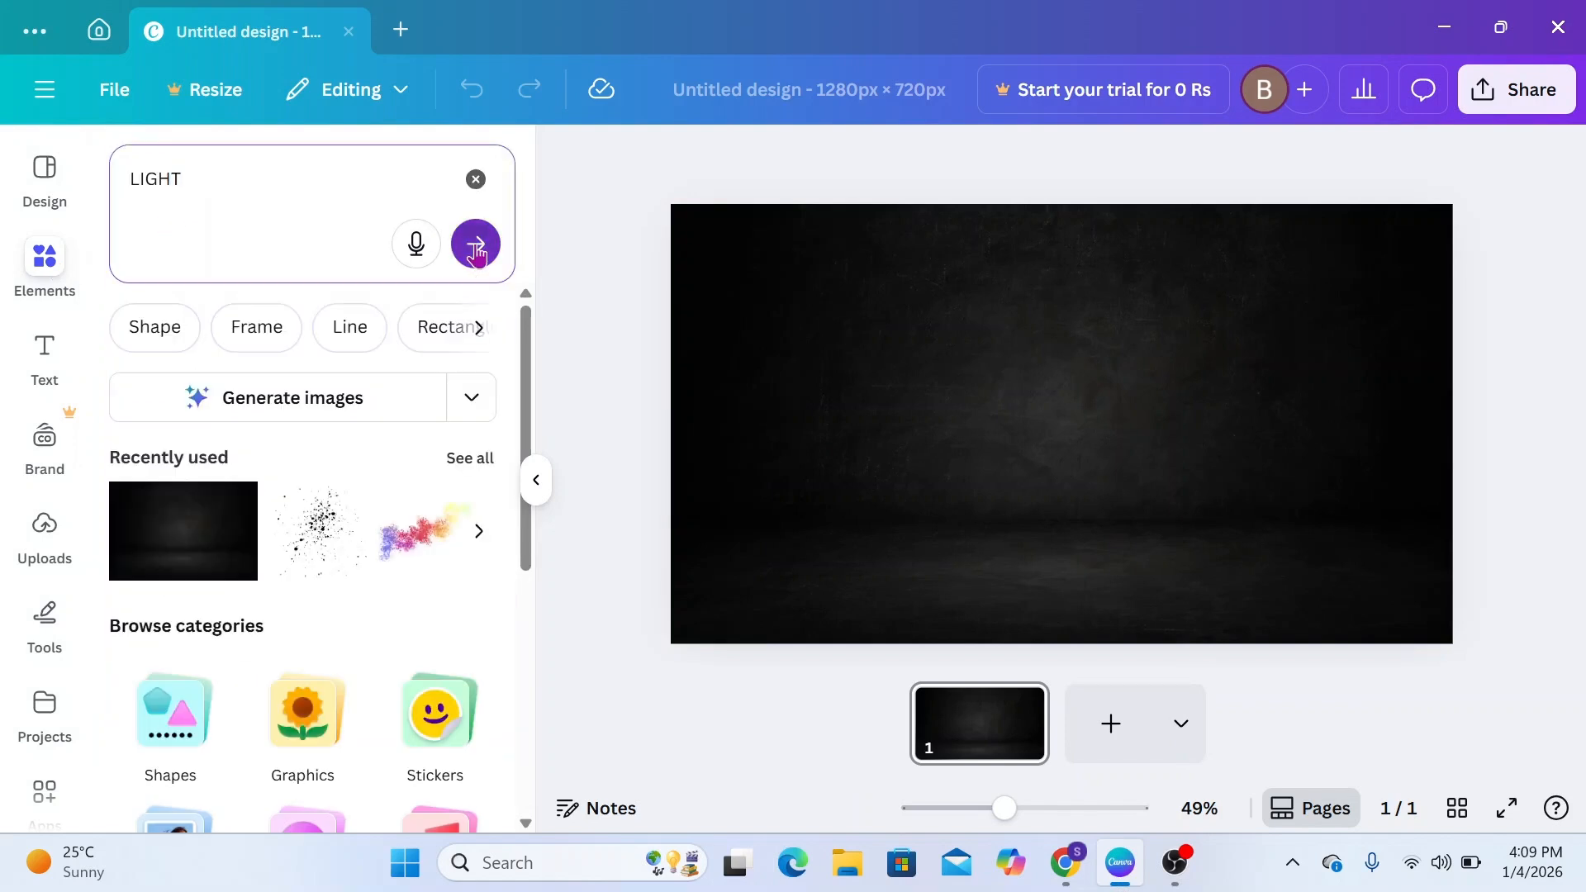
click(190, 329)
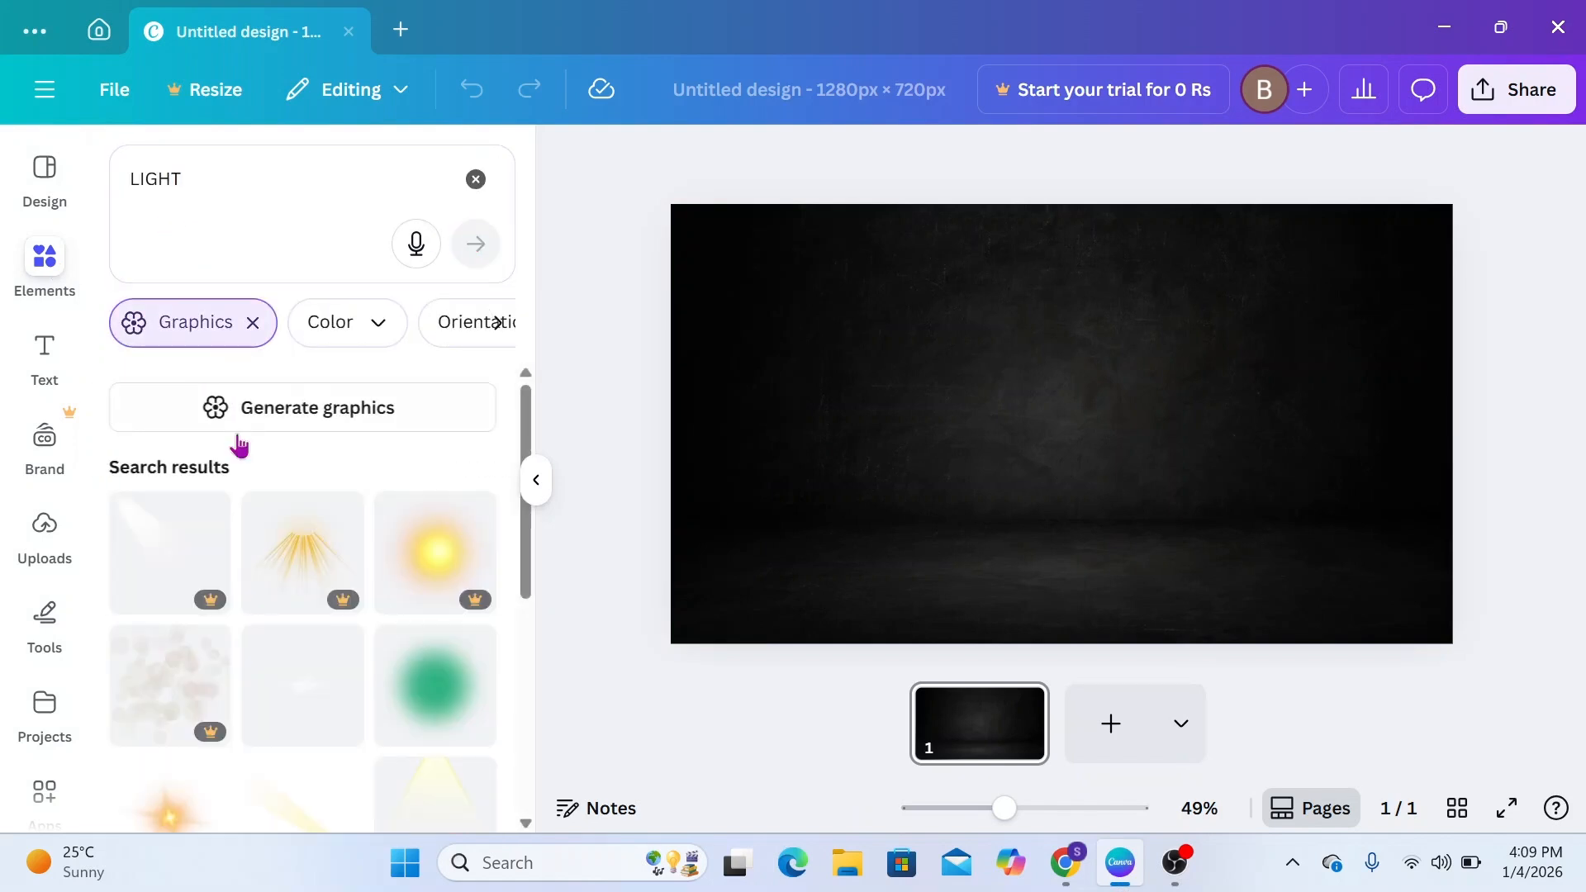
Insert the blurred green circle graphic, enlarge it and move it to the left half of the page
scroll(290, 641, down, 5)
scroll(294, 640, up, 4)
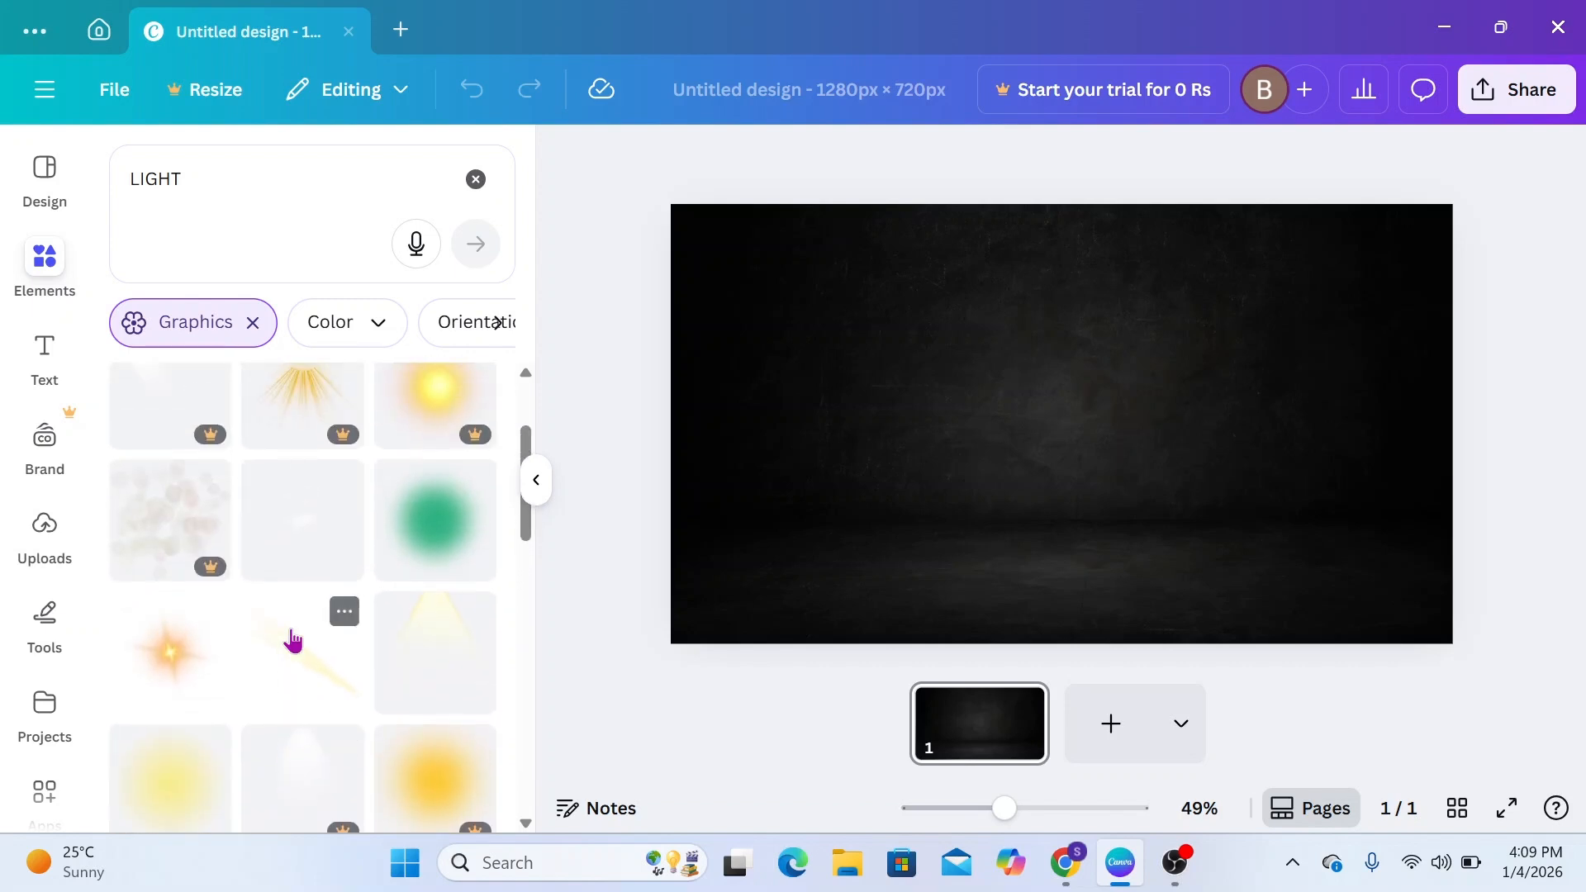
click(431, 524)
drag(885, 598, 773, 710)
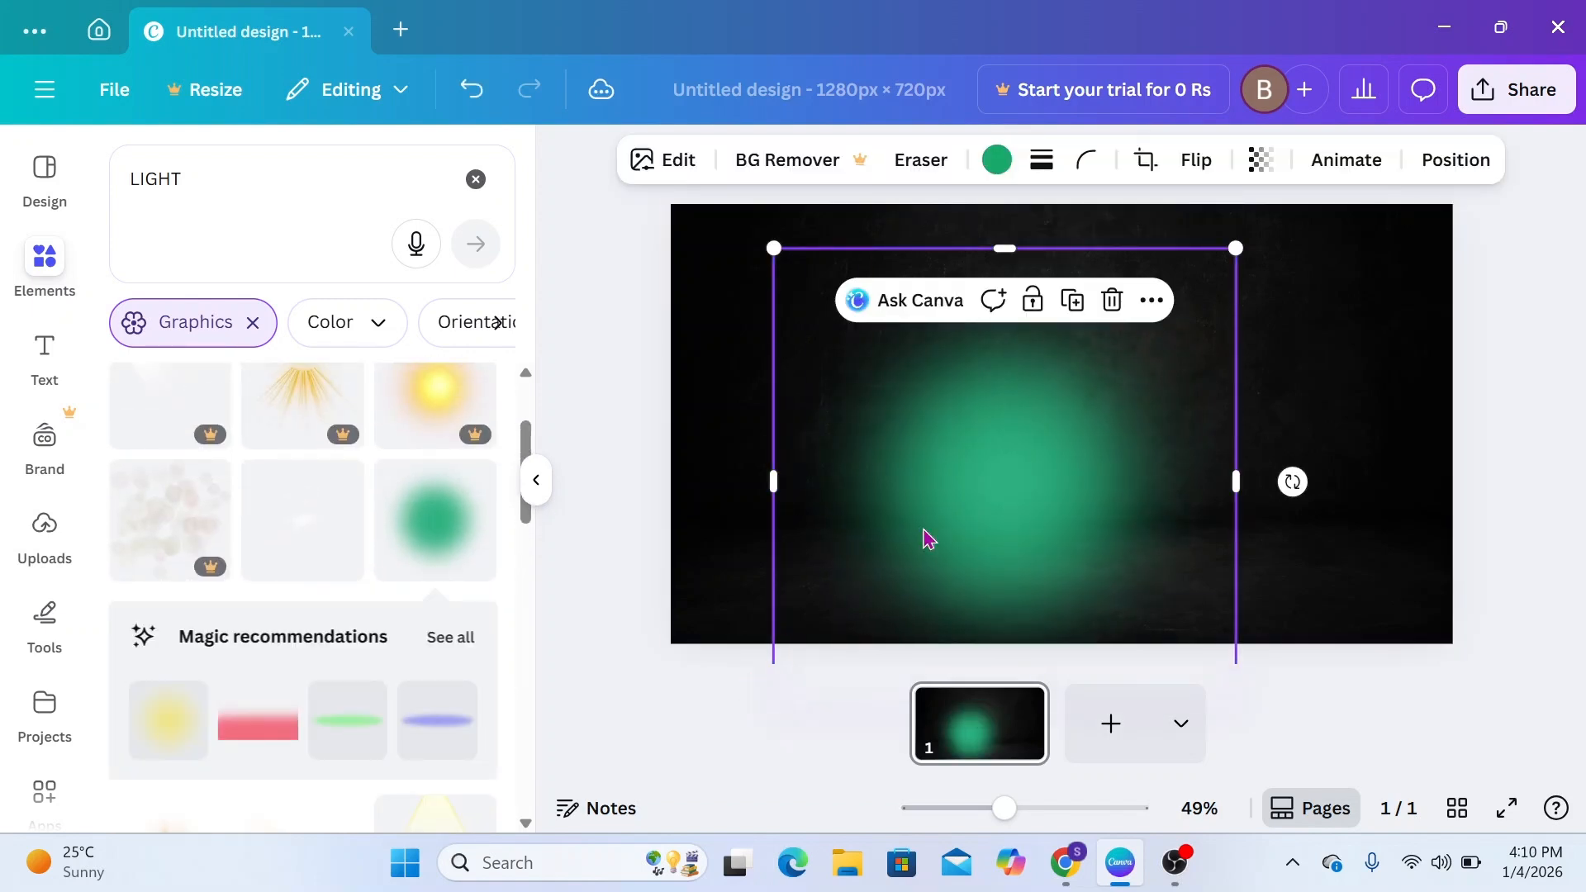
drag(929, 539, 851, 482)
Recolor the blurred circle to bright green #0BE13A with a custom color
click(997, 161)
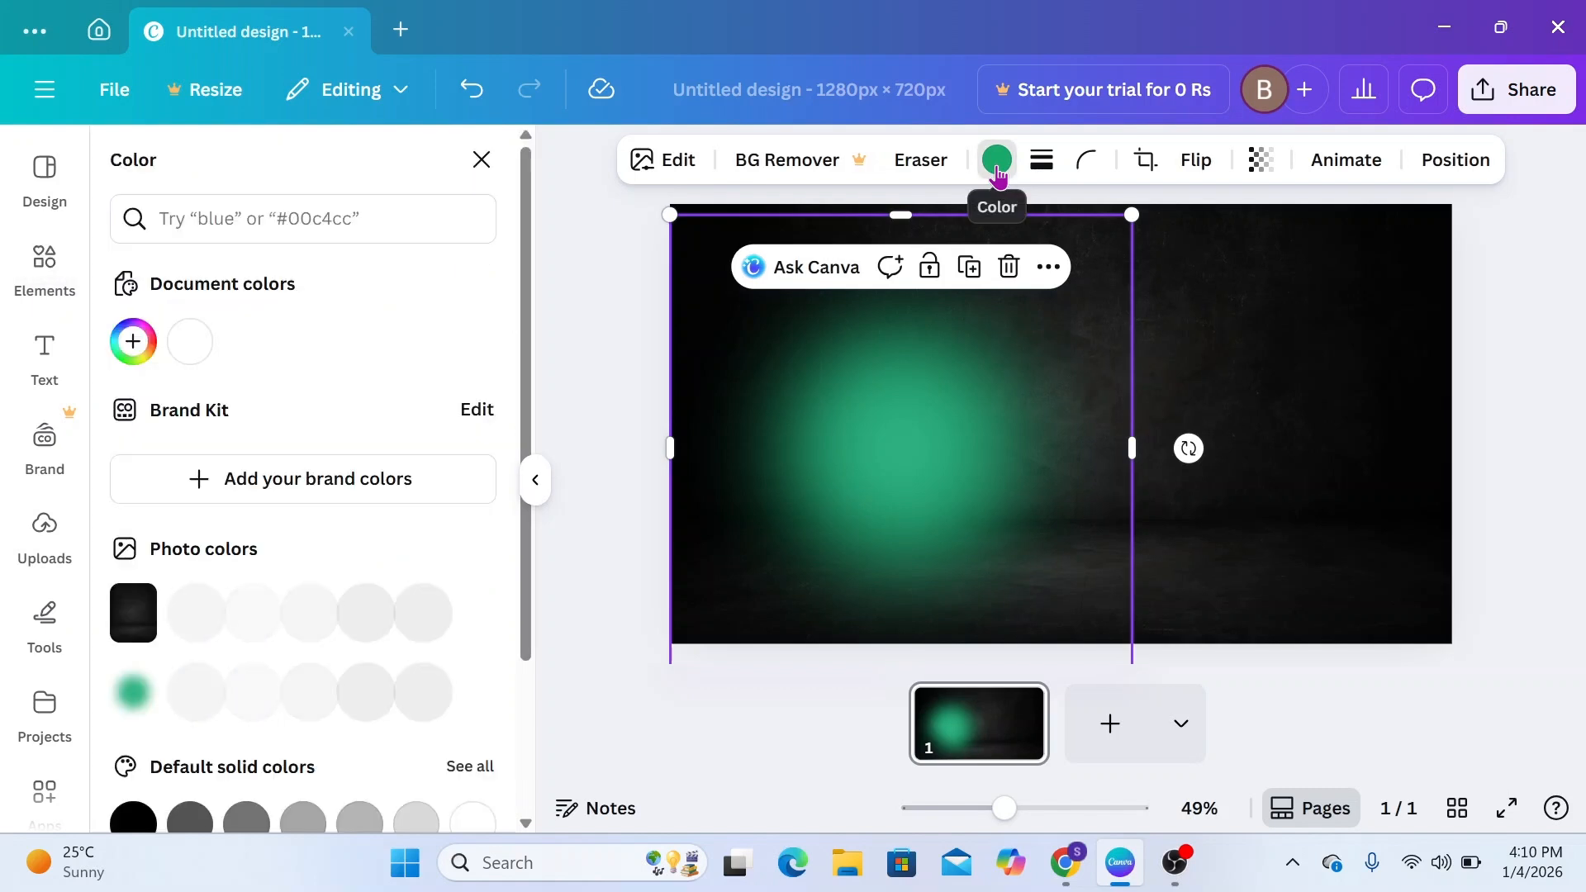
click(134, 343)
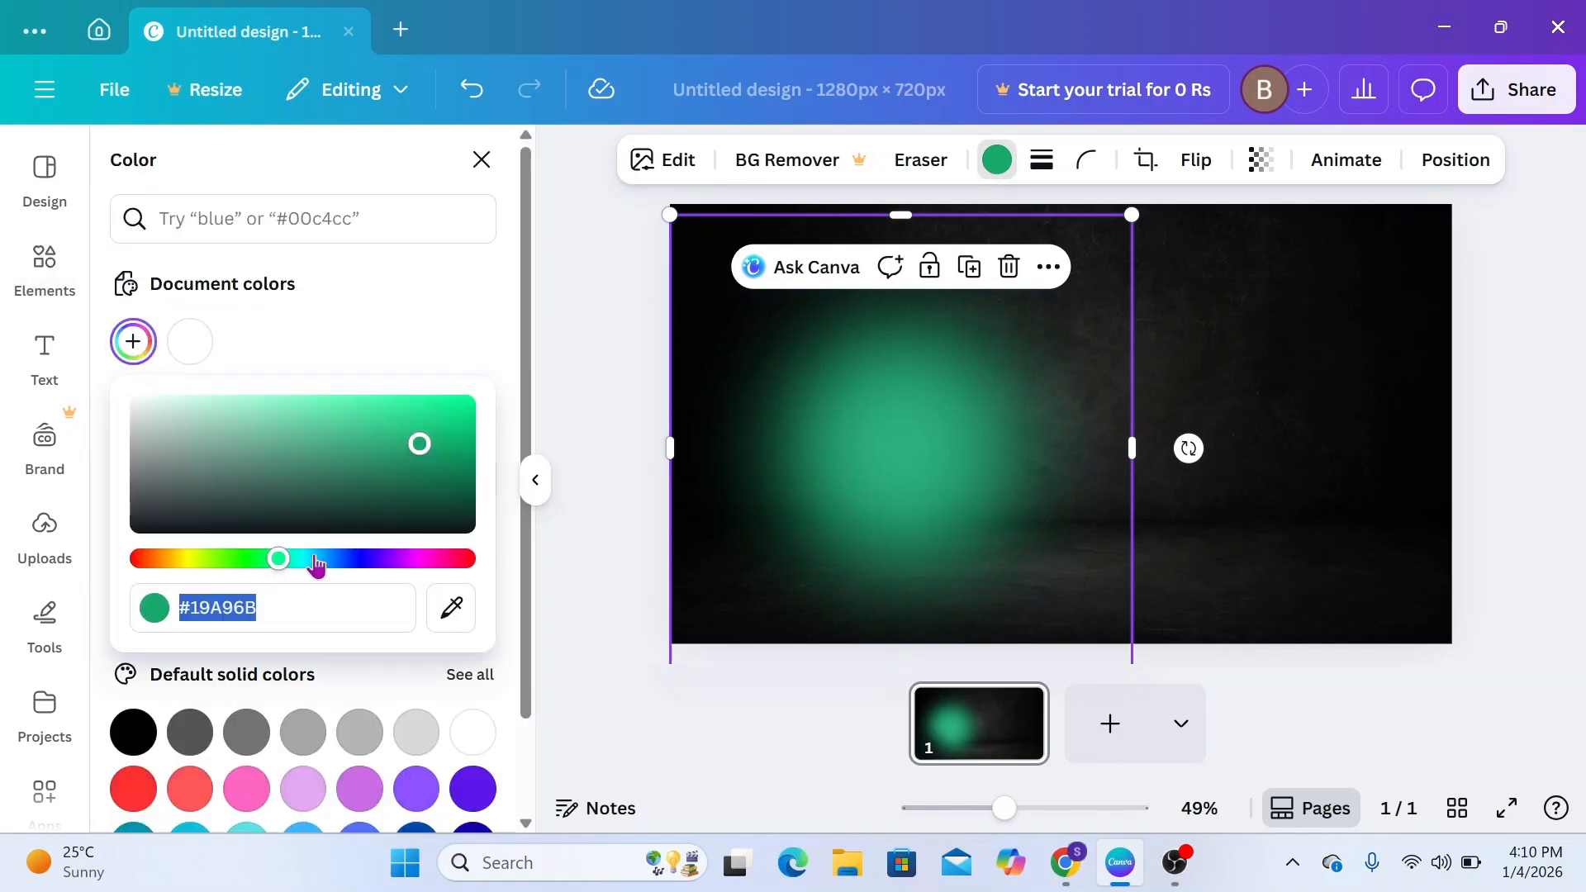
drag(282, 562, 263, 566)
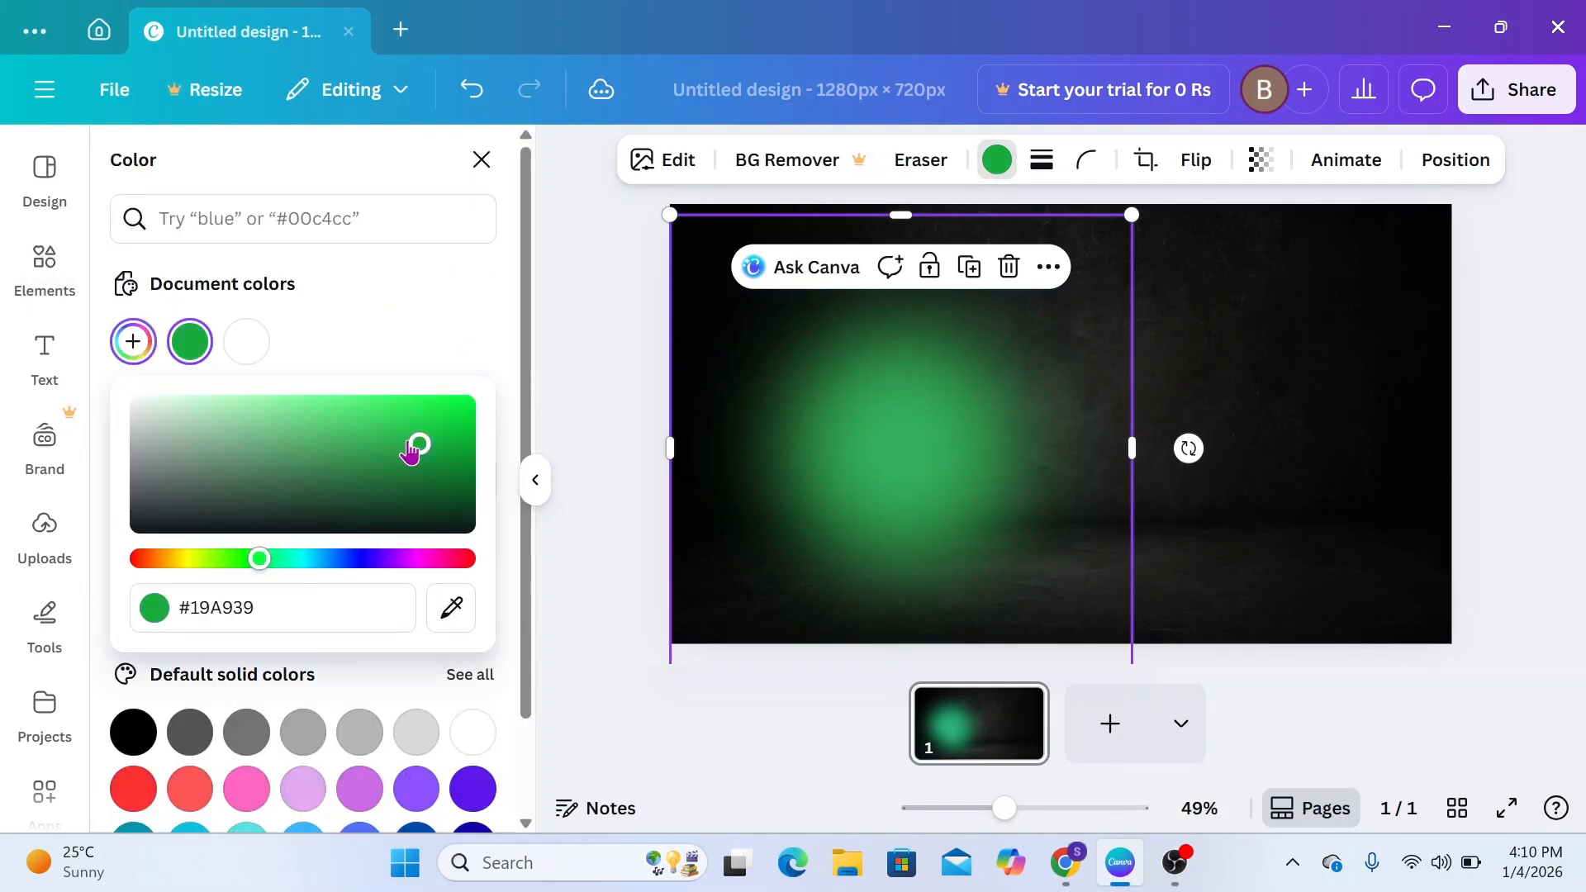
drag(411, 452, 452, 416)
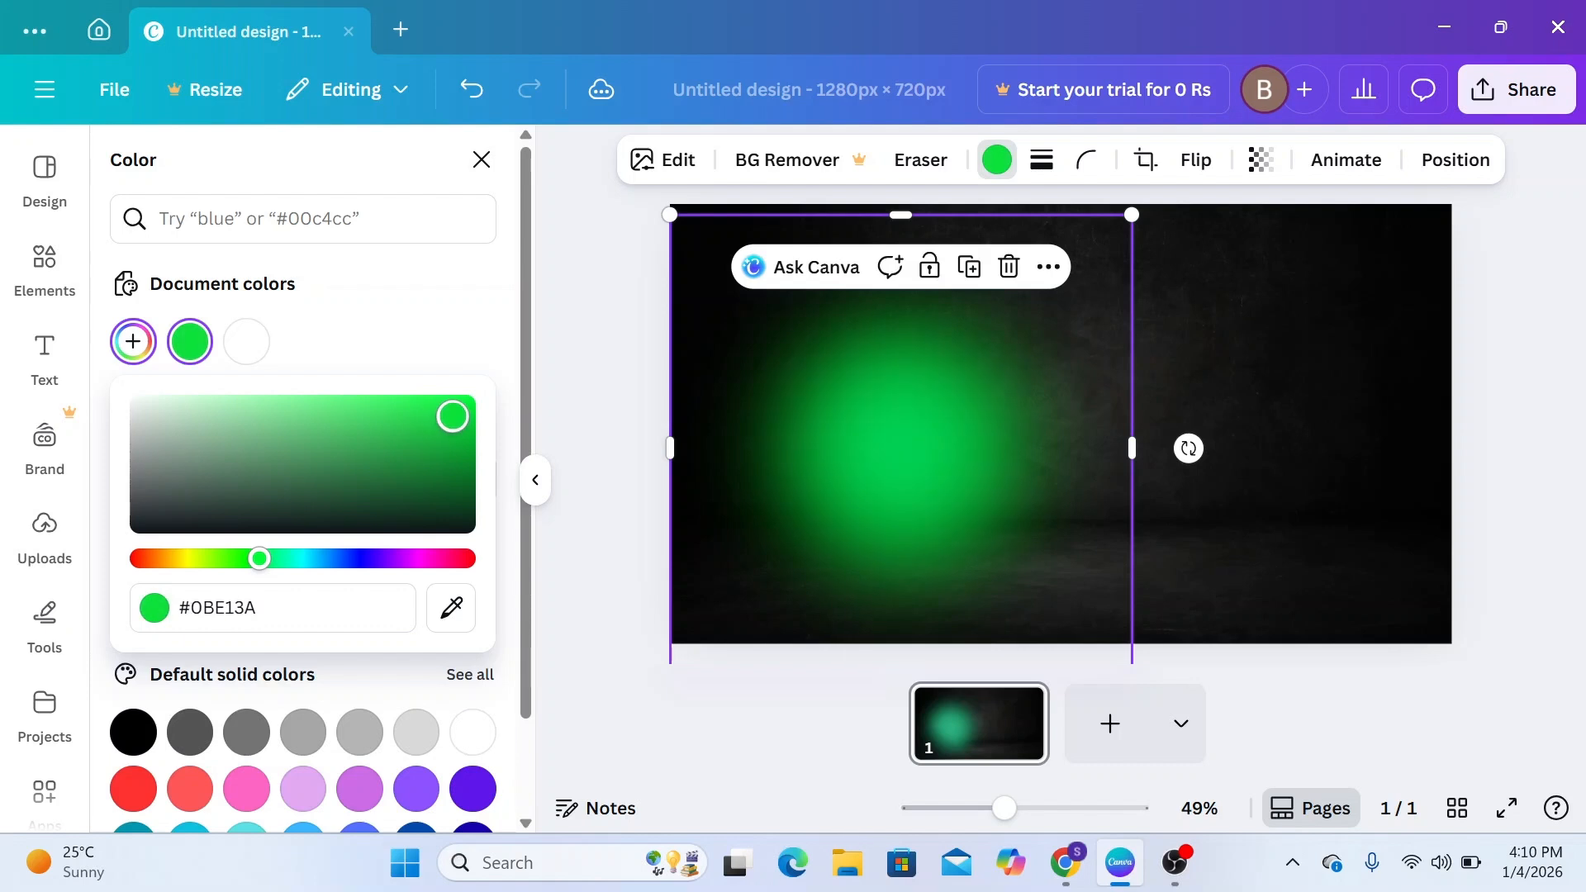
Enlarge the green glow further and position it over the left half of the page, extending past the page edges
click(1138, 216)
drag(1133, 215, 1303, 127)
drag(956, 406, 868, 448)
drag(1006, 808, 988, 808)
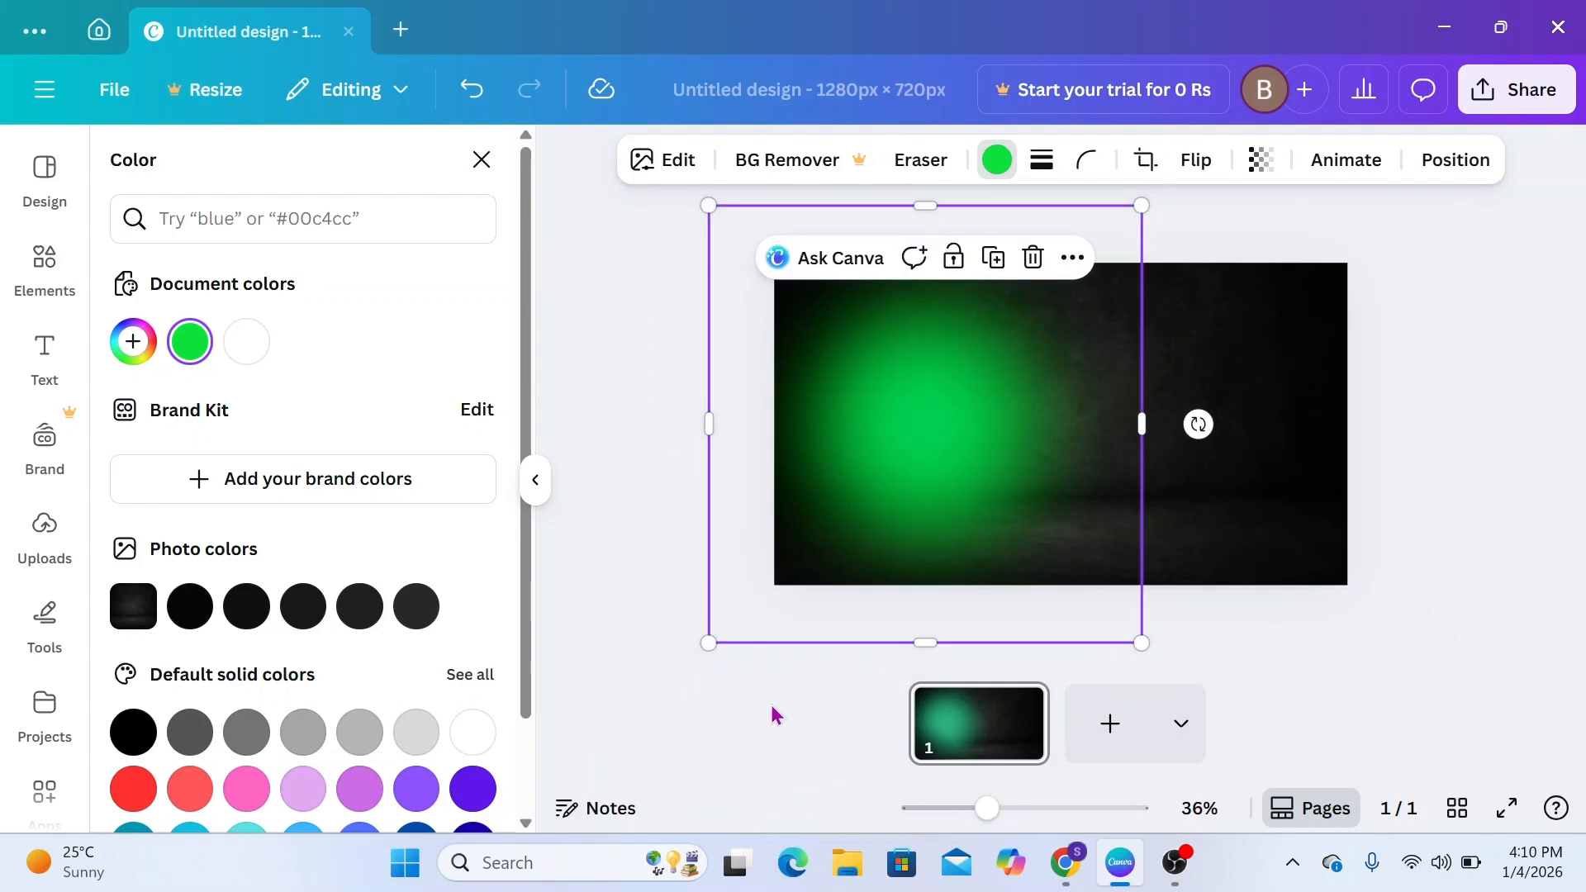
drag(711, 642, 659, 689)
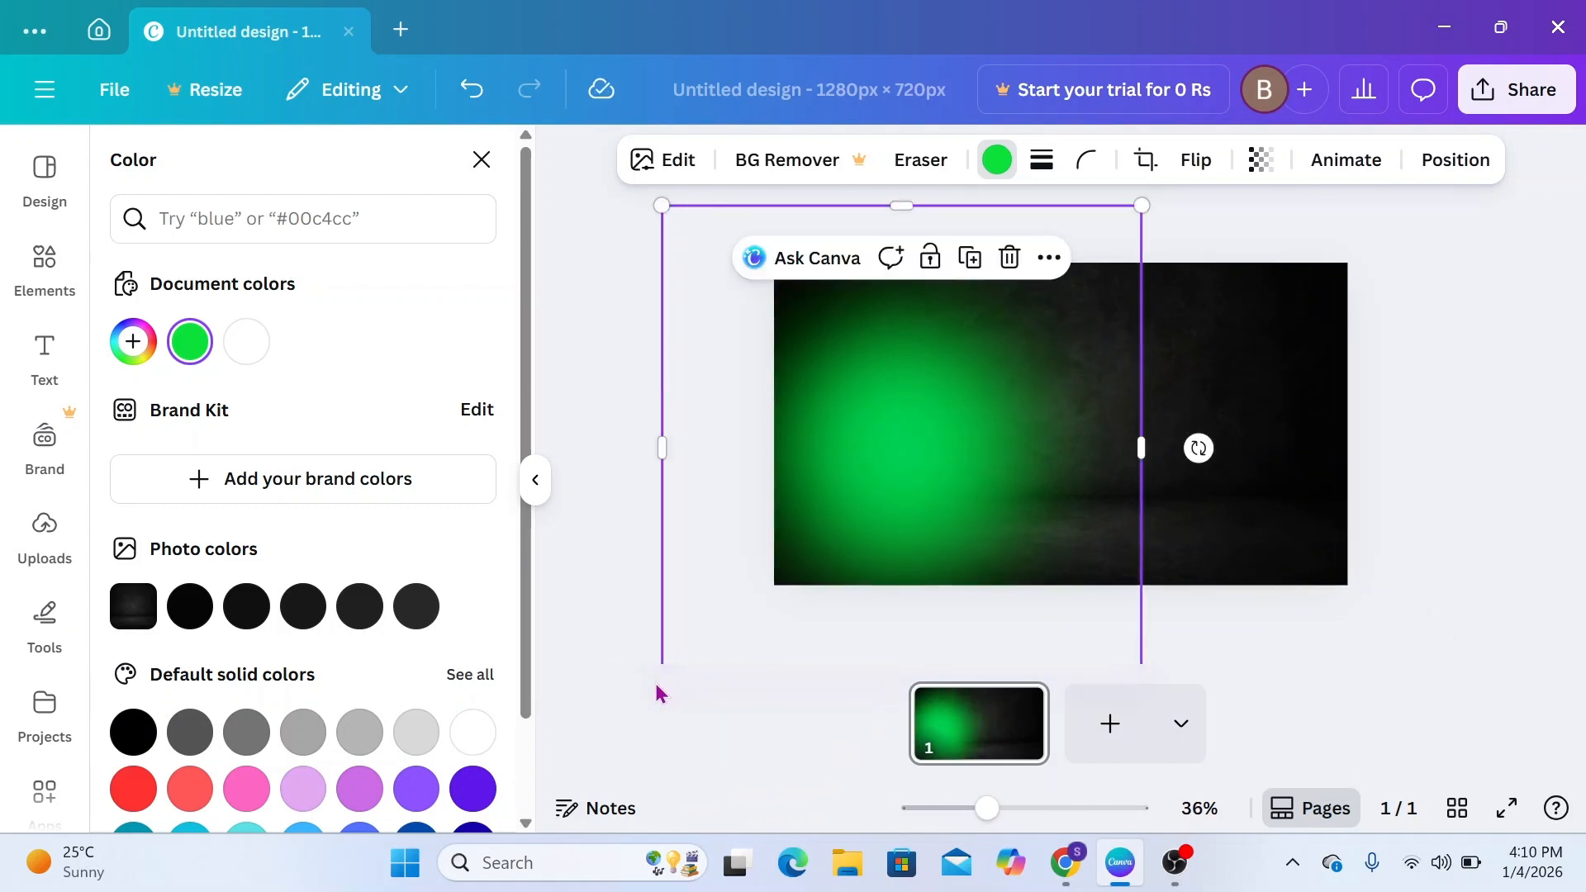
drag(876, 541, 902, 543)
click(694, 657)
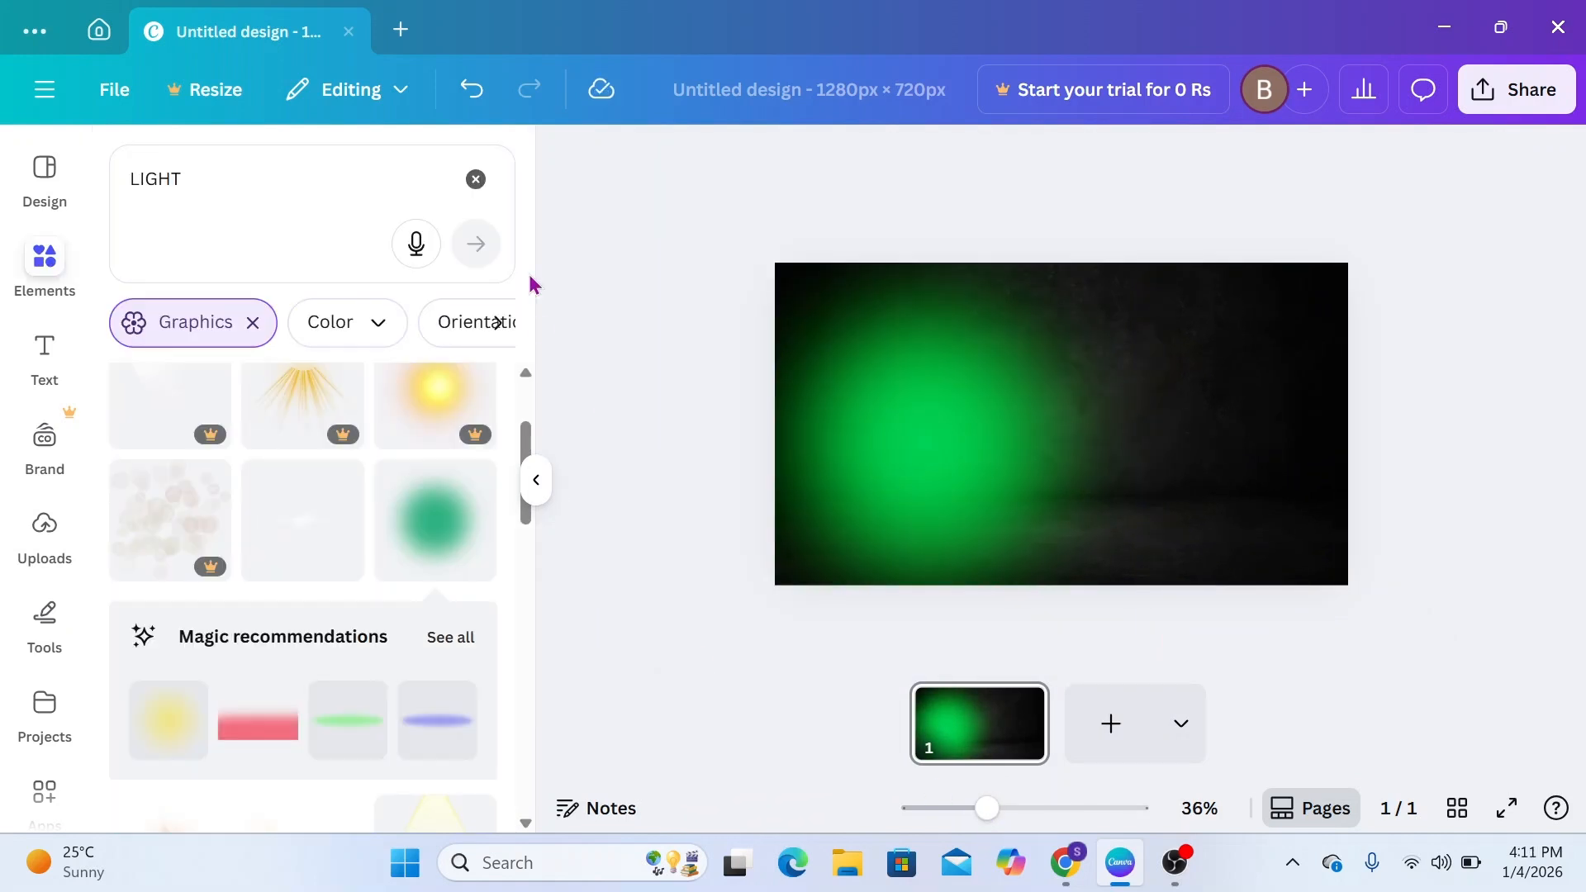
Clear the element search and insert the uploaded cutout of a woman holding money onto the page
click(476, 179)
click(48, 529)
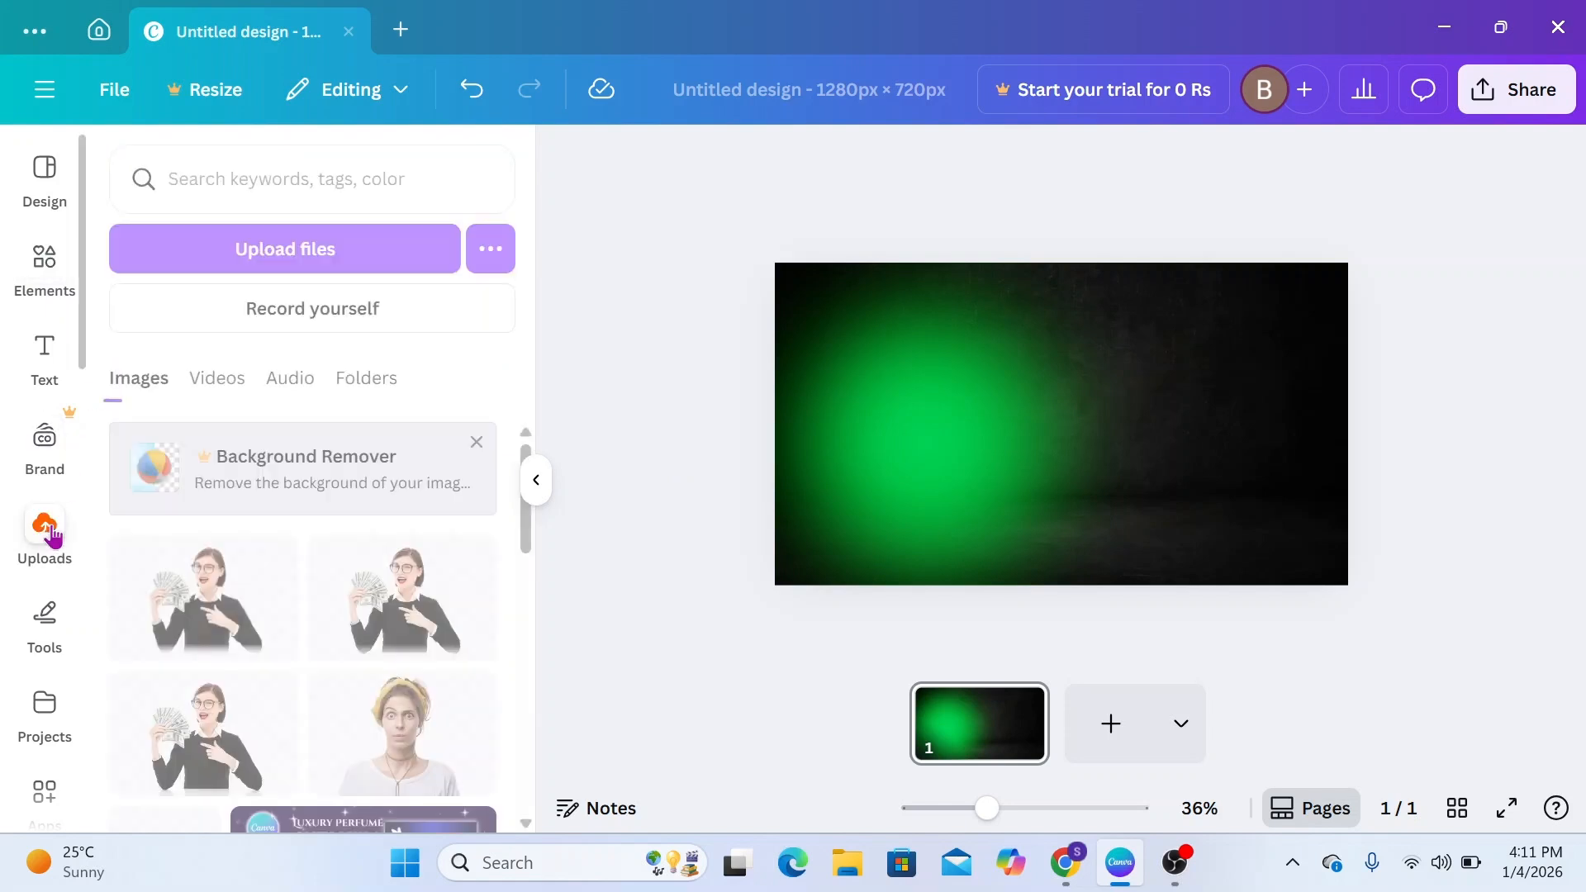
click(218, 726)
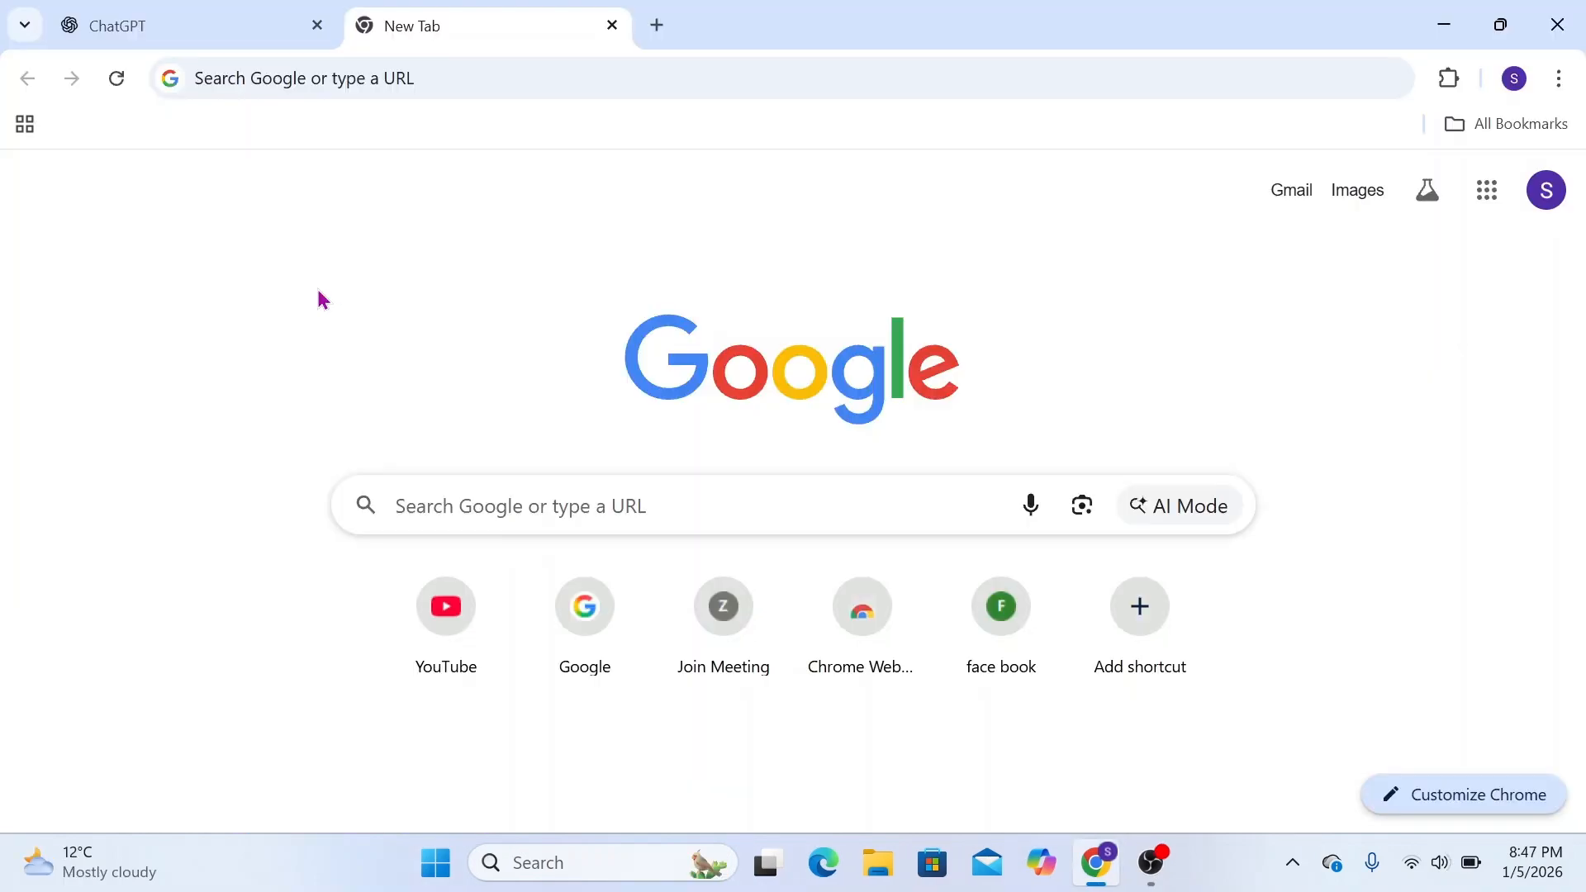
In Chrome, search Google for "WOMEN HOLDING MONEY PNG" and open the Freepik result for woman holding money images
click(357, 84)
text(WOMEN HOLD)
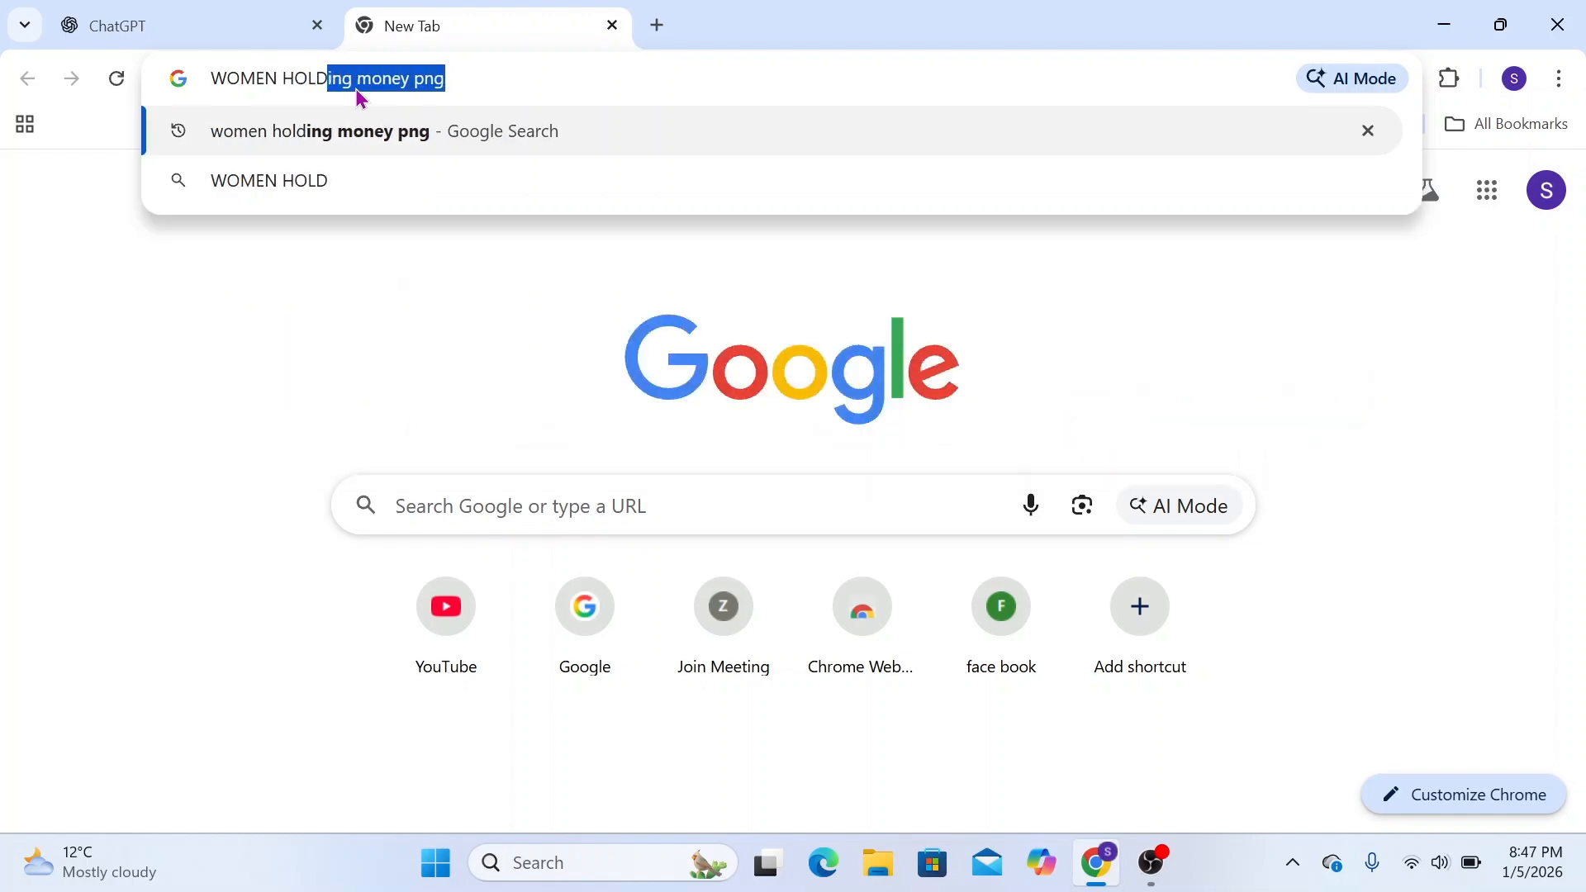
text(ING MONEY PNG)
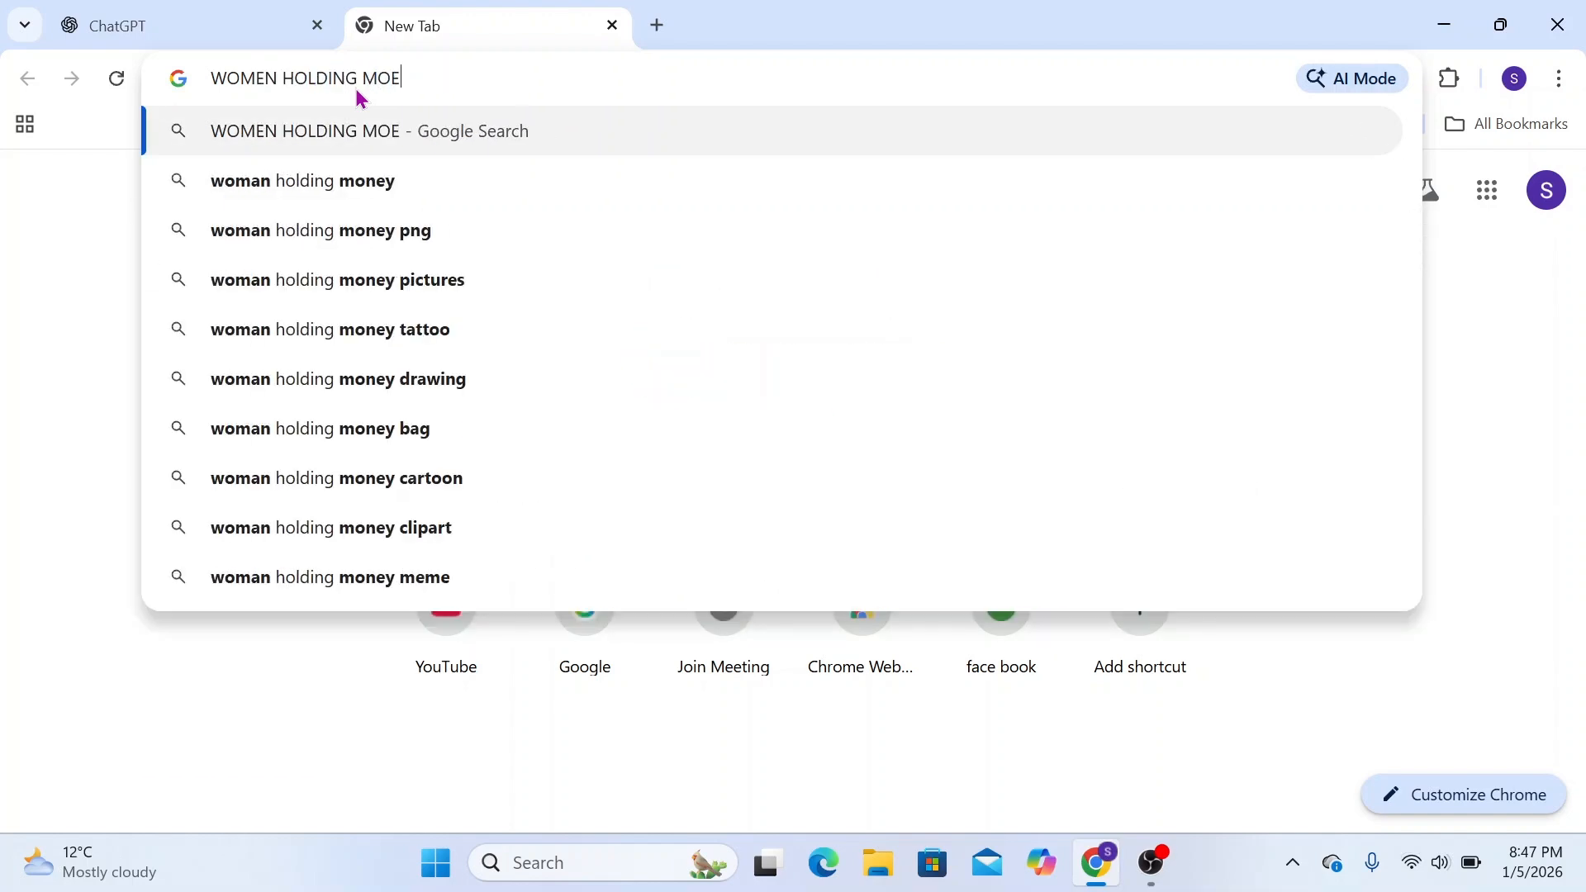
key(Return)
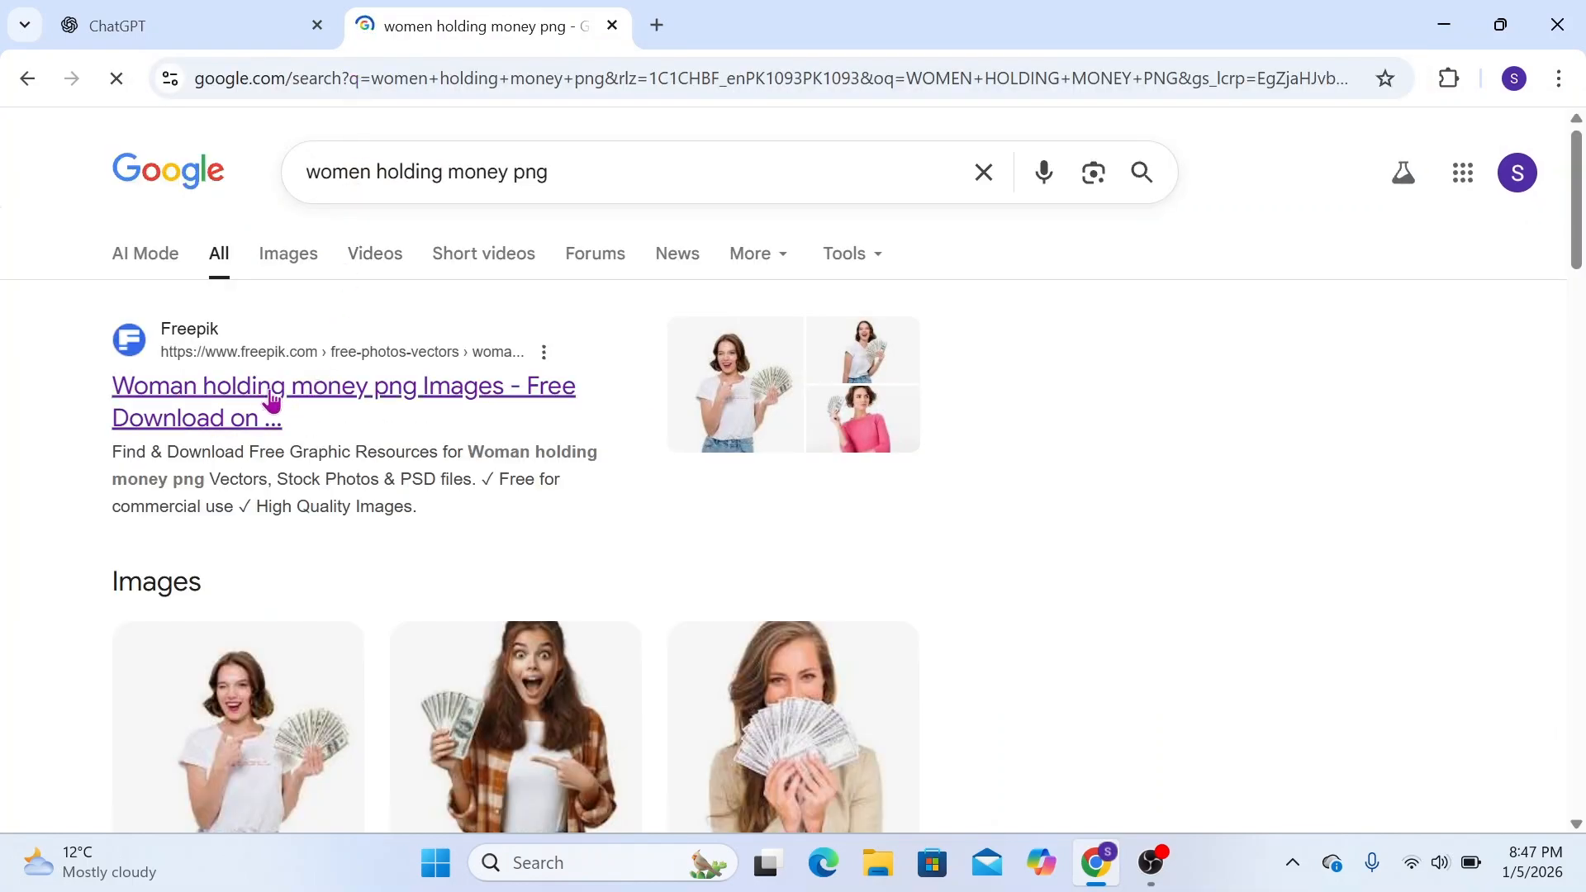
click(187, 406)
Browse the Freepik images and open the photo of the businesswoman in glasses holding fanned banknotes before her chest
scroll(566, 548, down, 3)
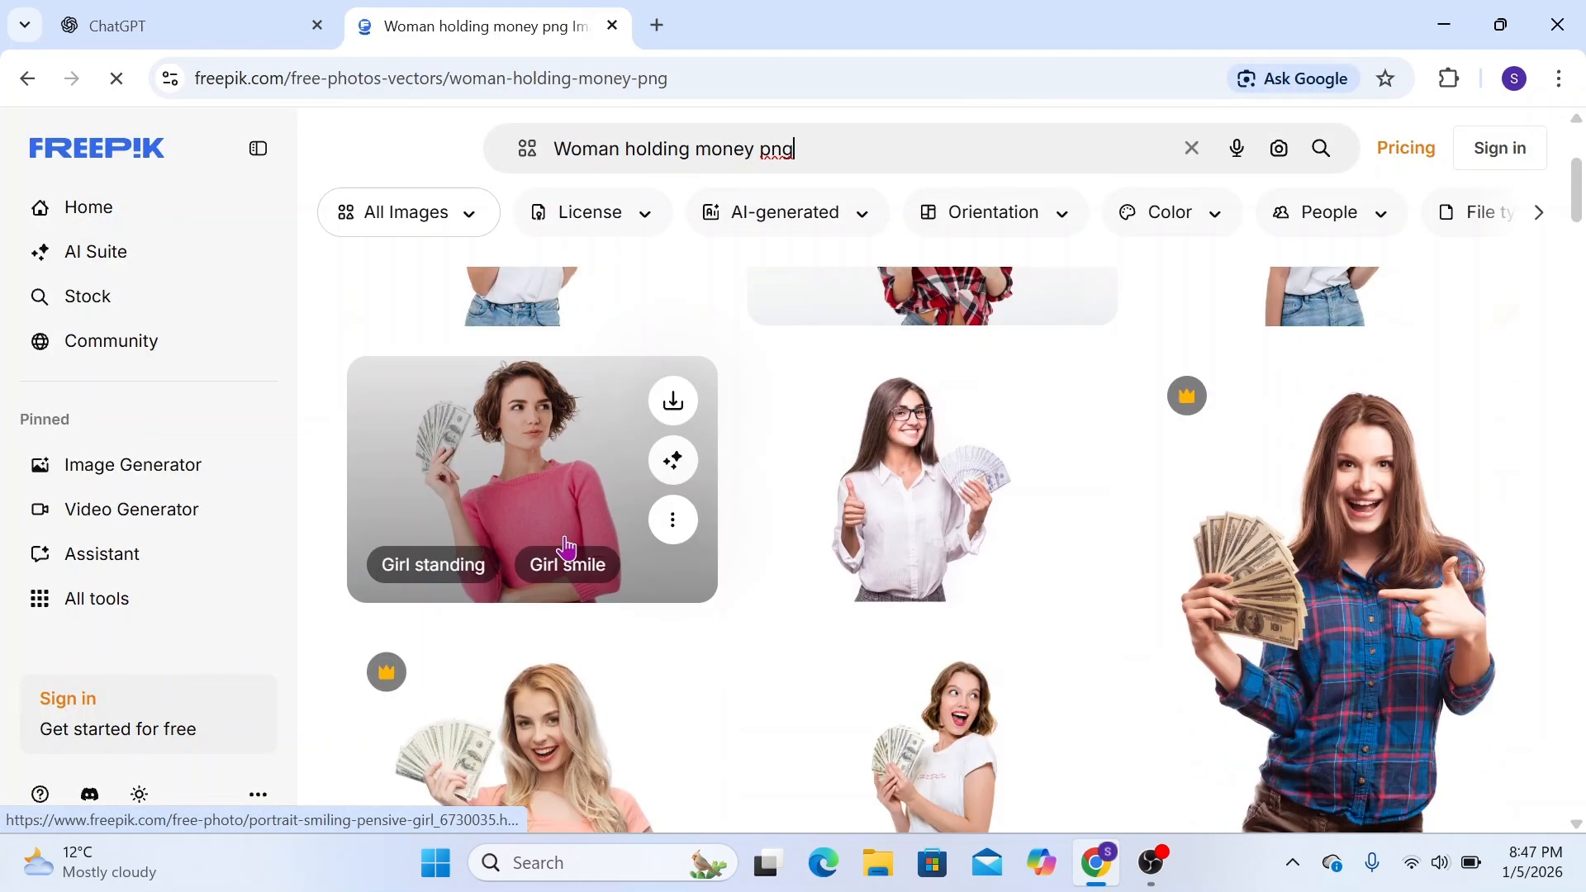
scroll(566, 548, down, 20)
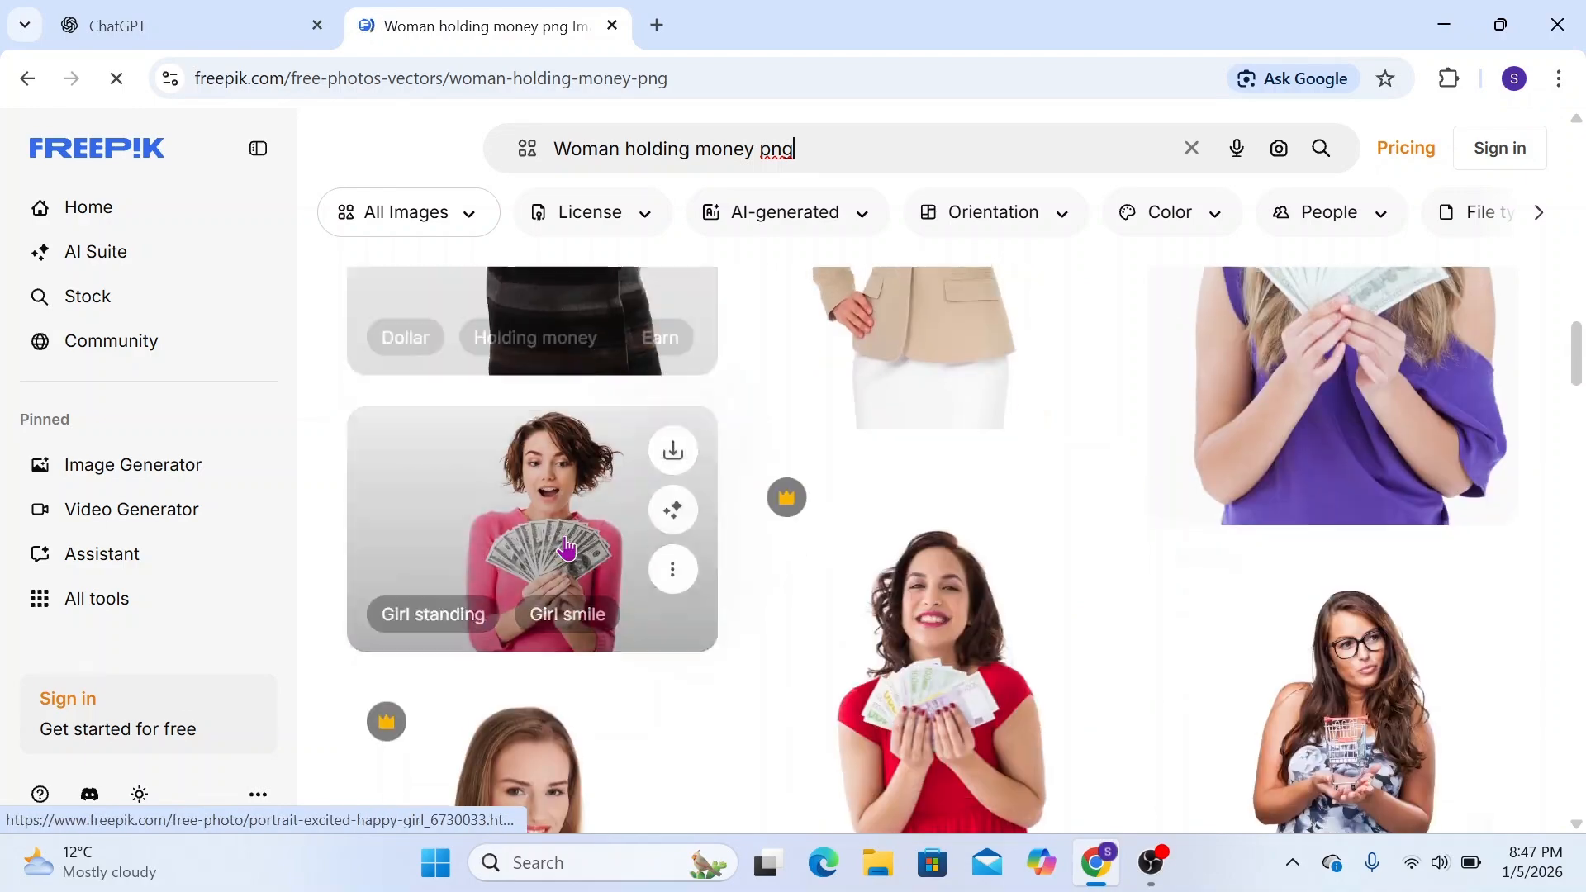
scroll(566, 547, down, 20)
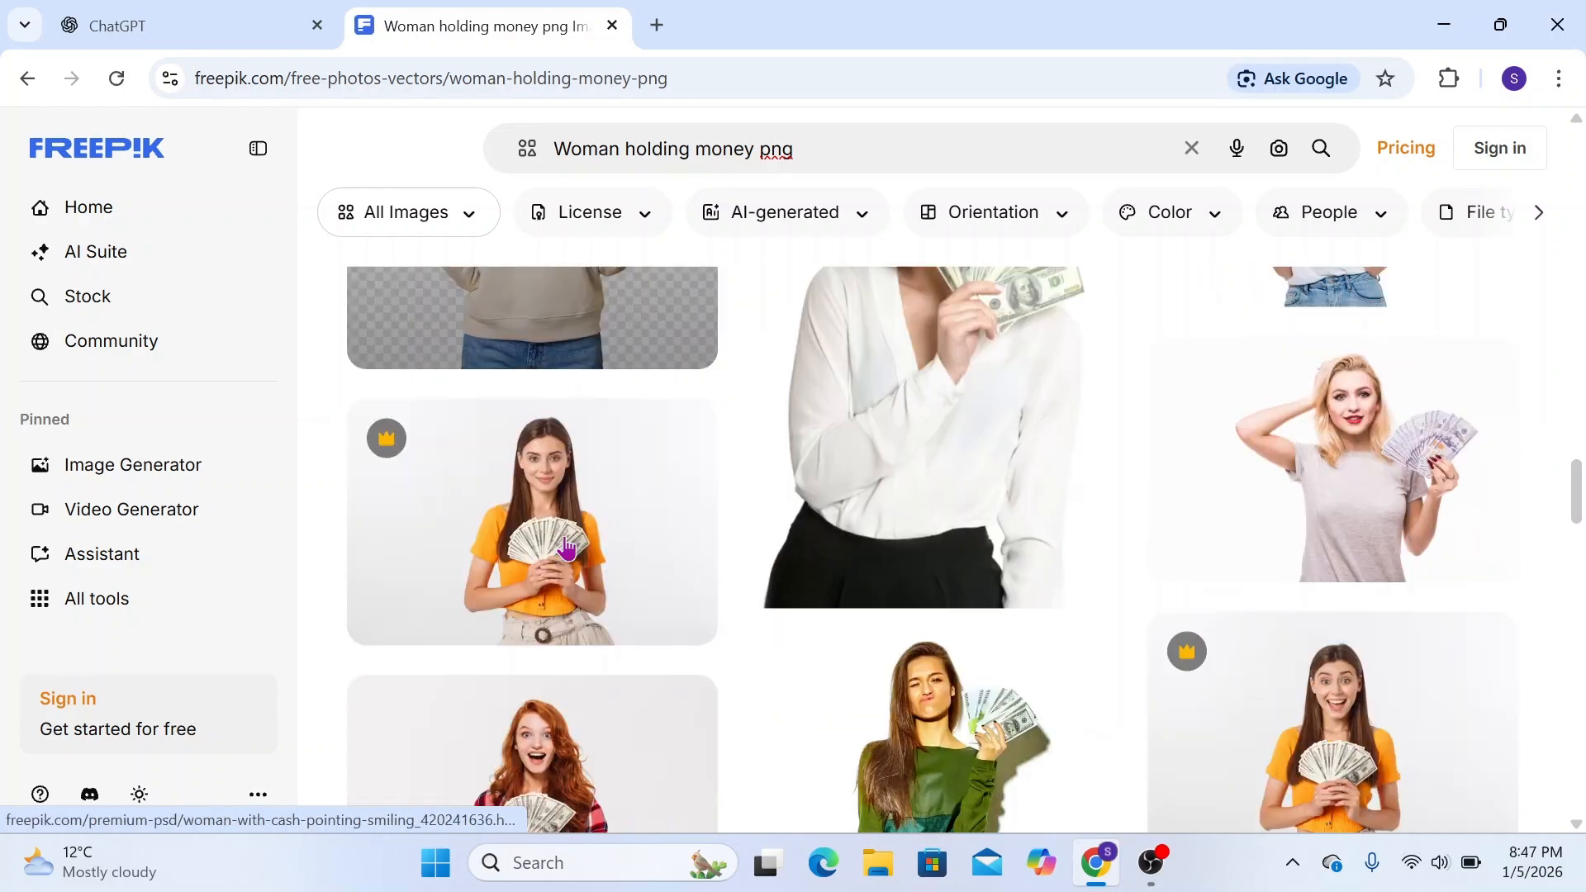
scroll(566, 547, down, 20)
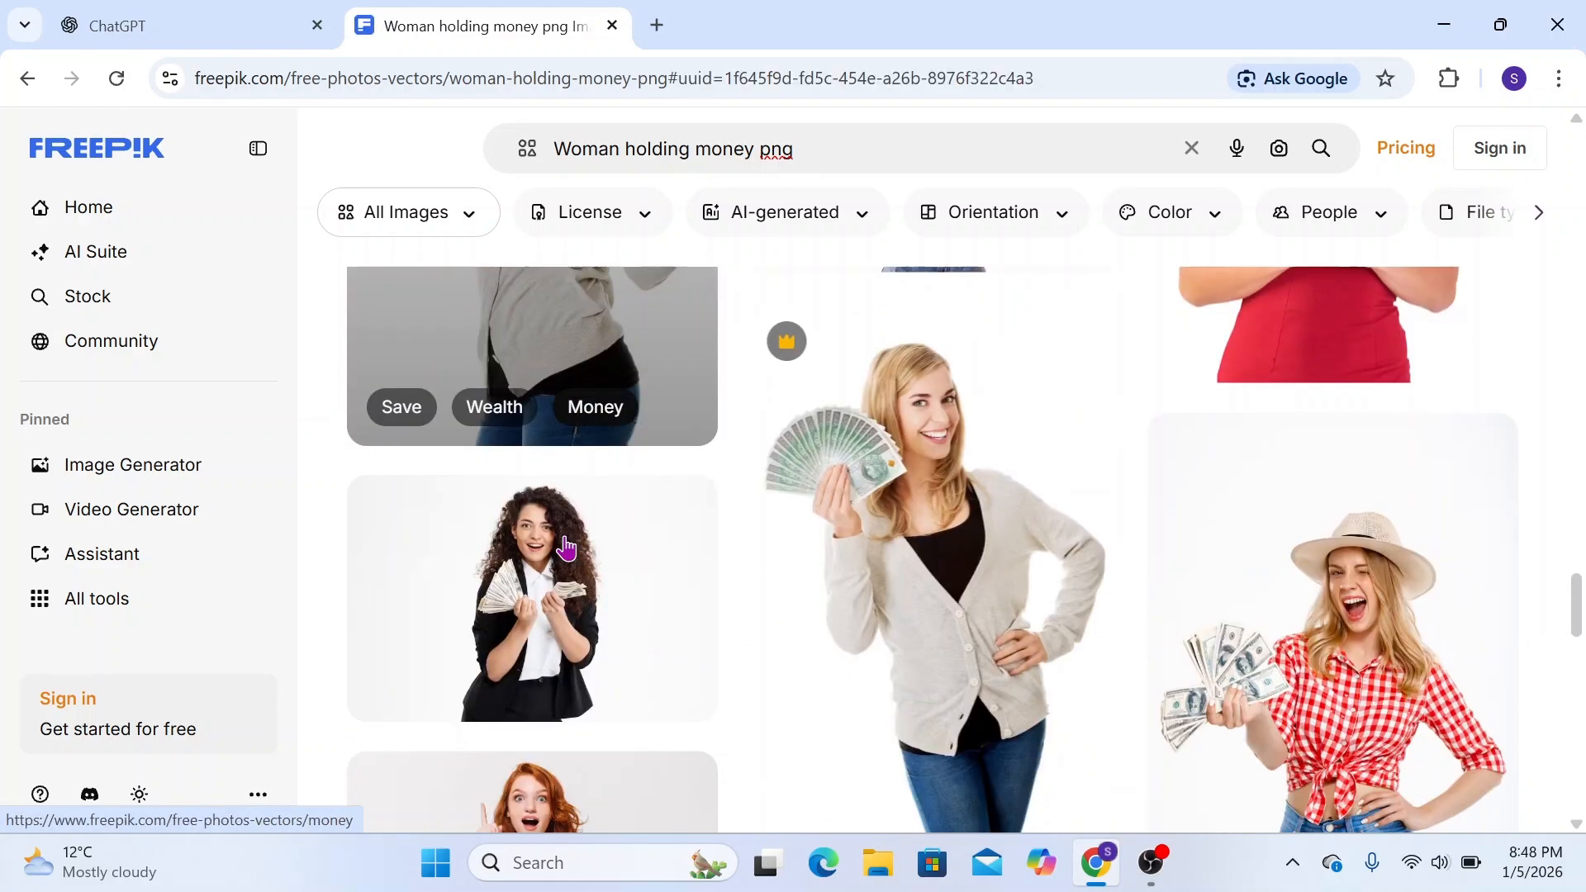
scroll(566, 547, down, 15)
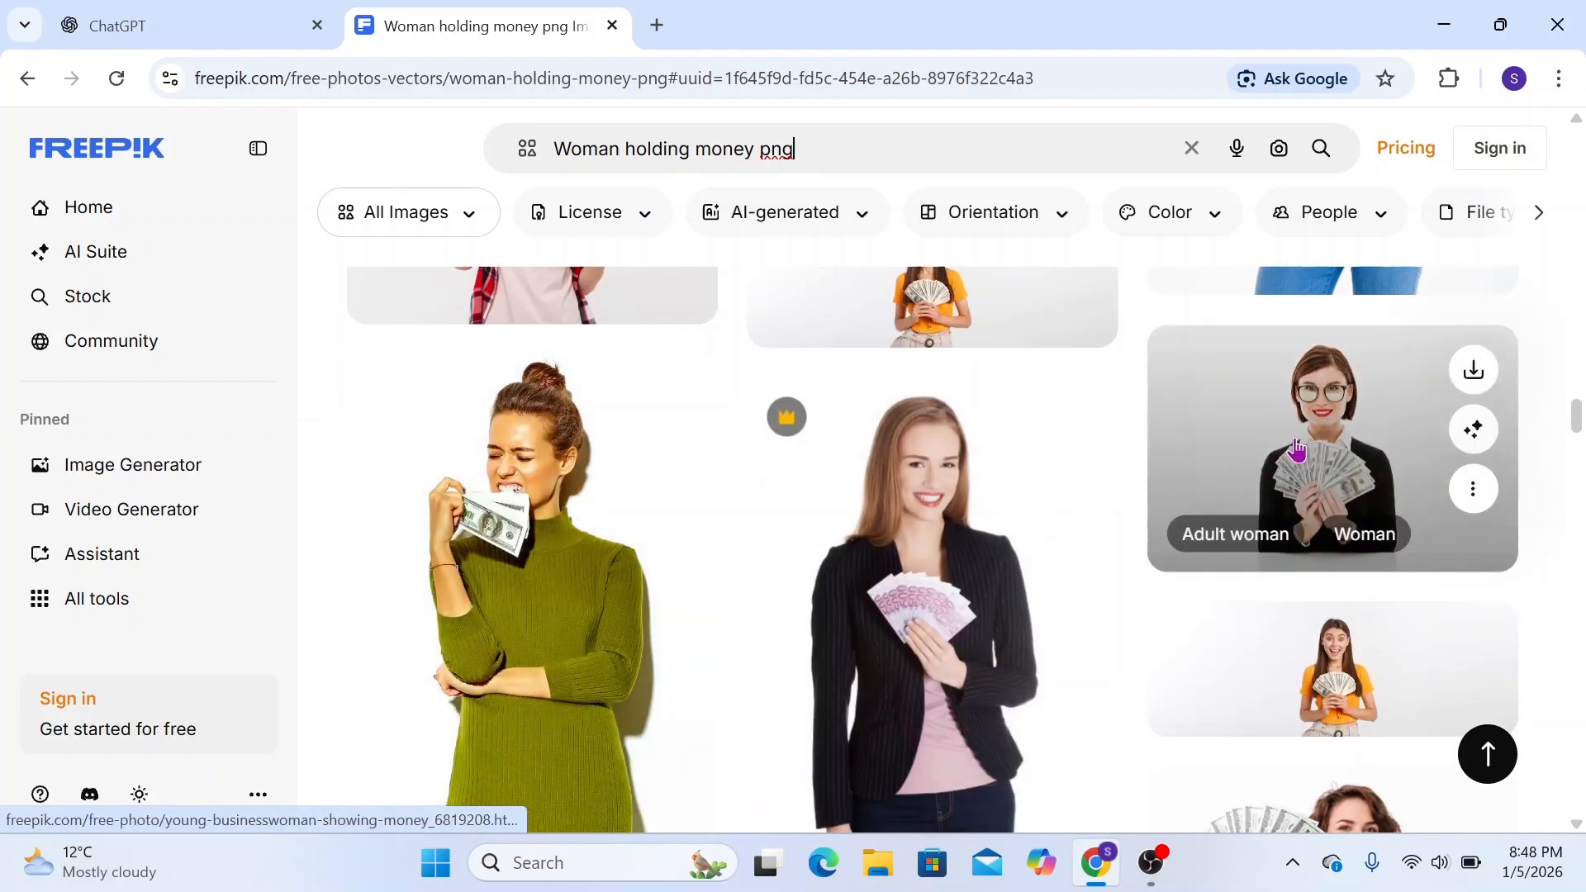
click(1294, 468)
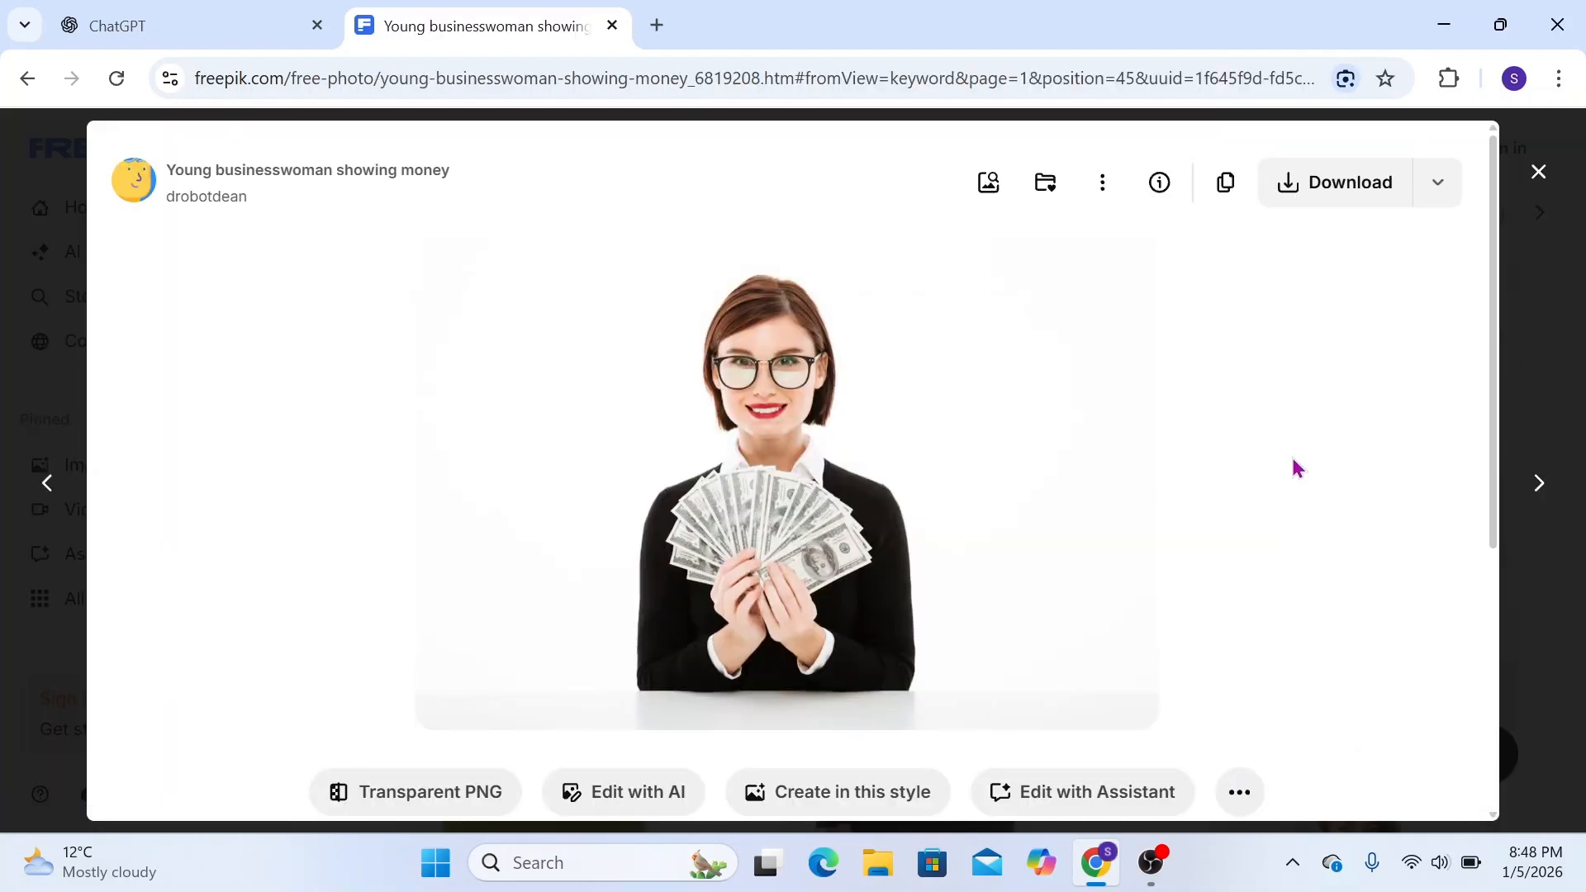
Download the related photo of the businesswoman in glasses holding money with a finger on her lips
scroll(912, 569, down, 5)
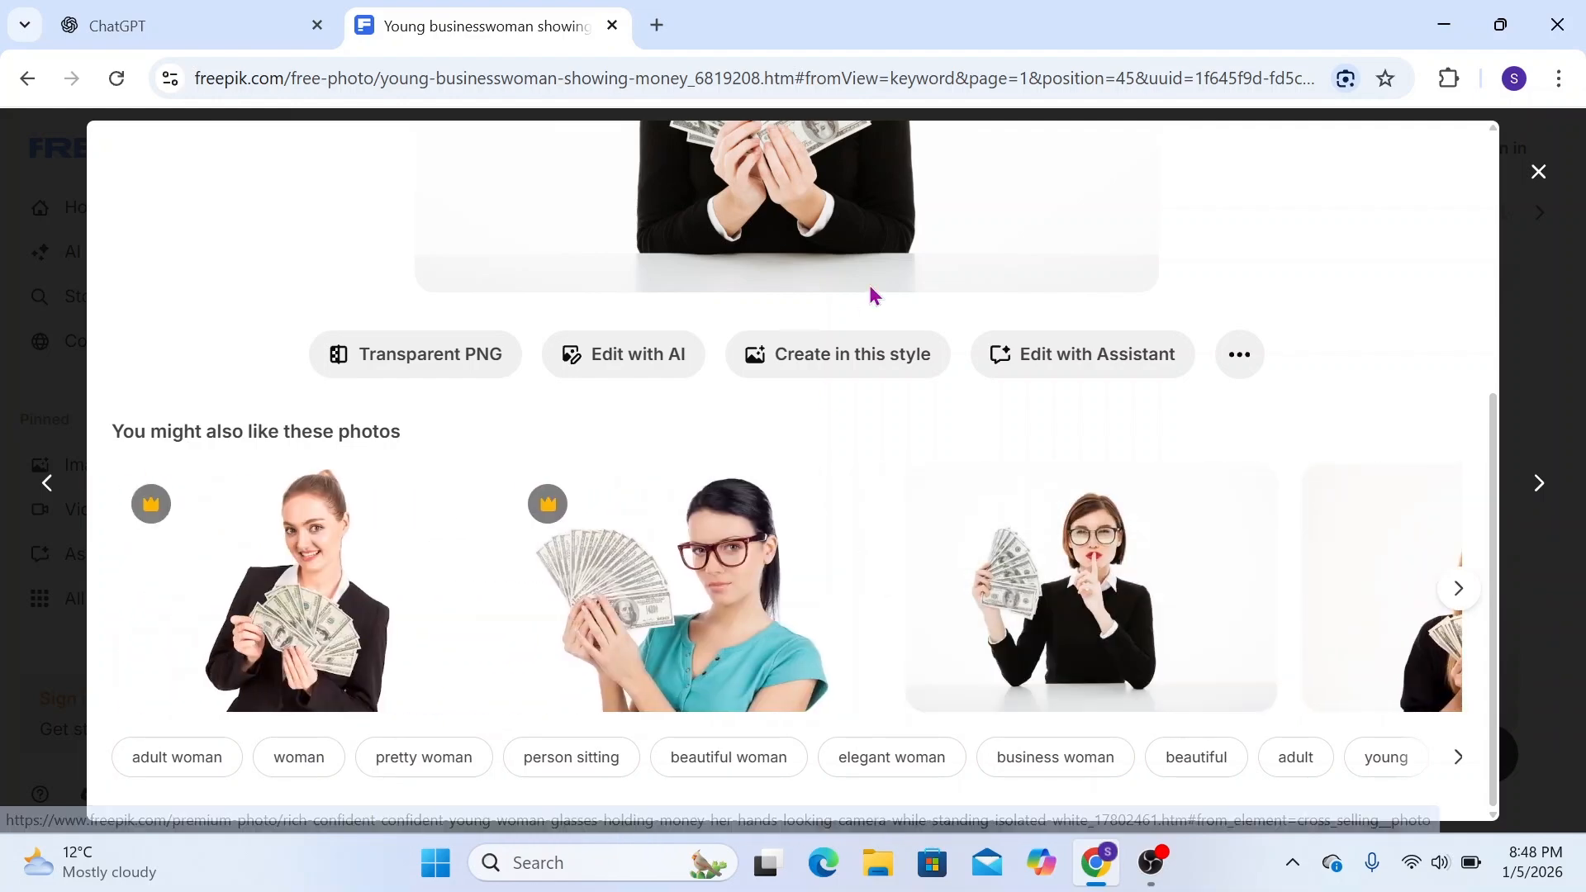
scroll(793, 318, up, 3)
scroll(793, 318, down, 3)
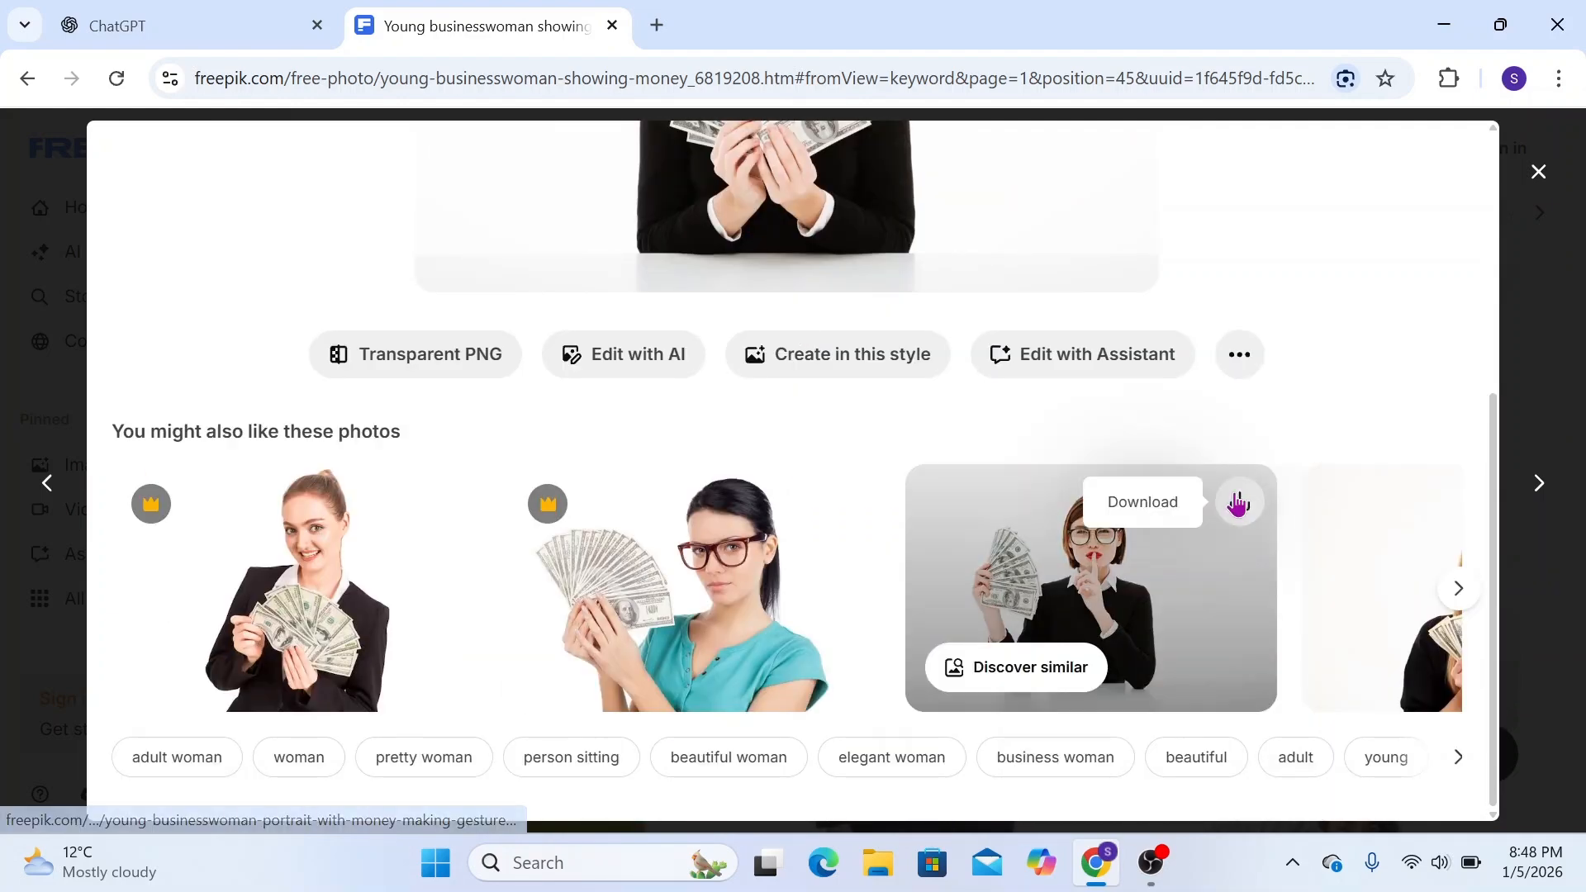
click(1236, 502)
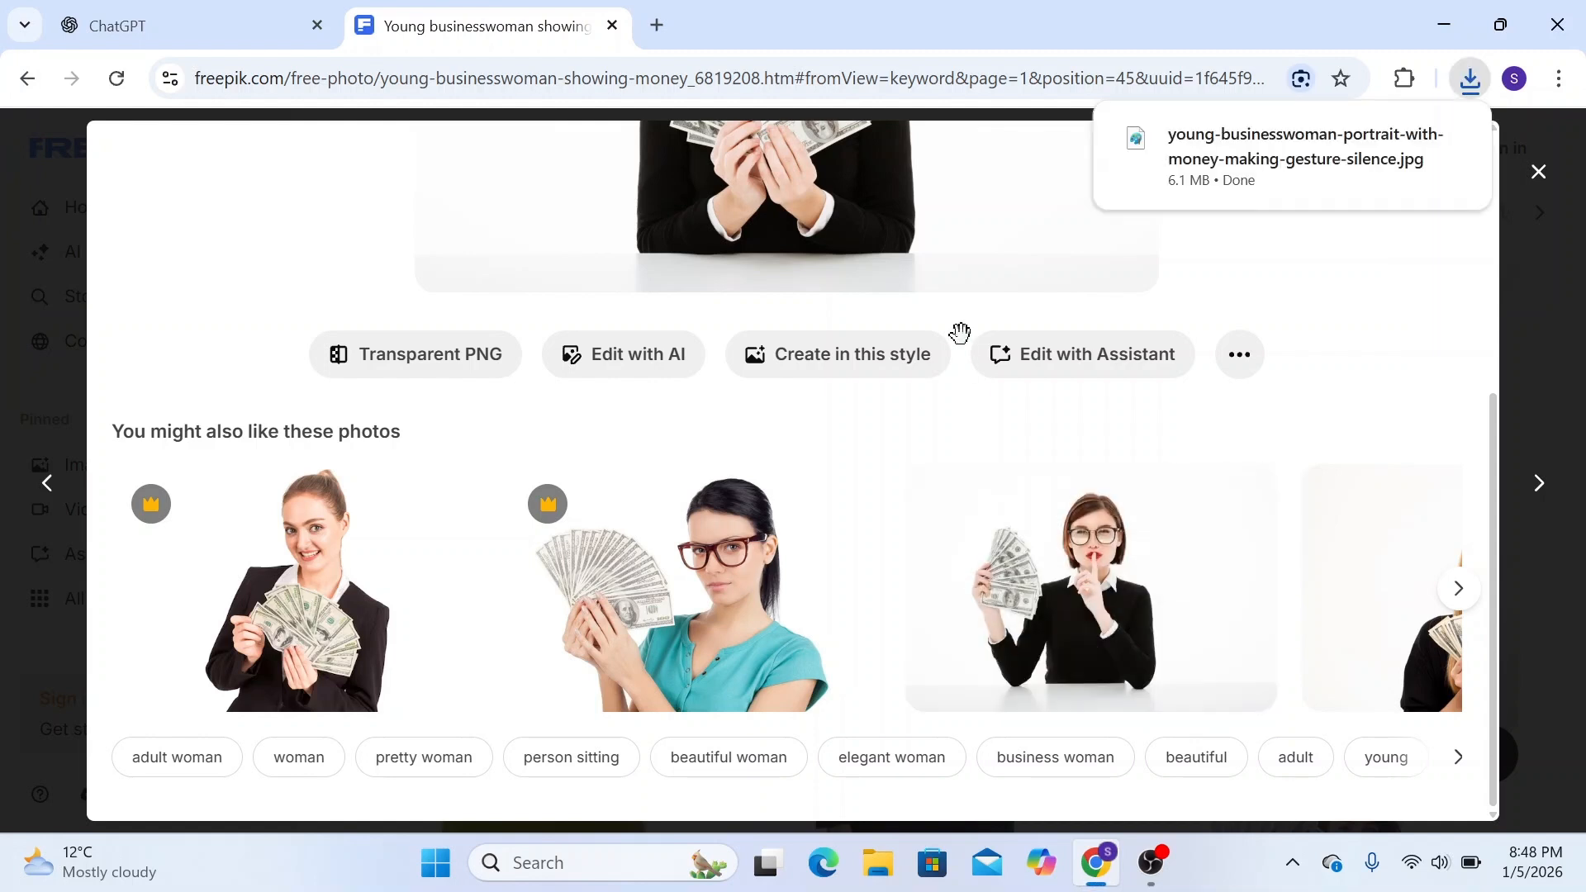
Open the remove.bg background removal site in a new browser tab
click(656, 26)
click(587, 86)
text(BA)
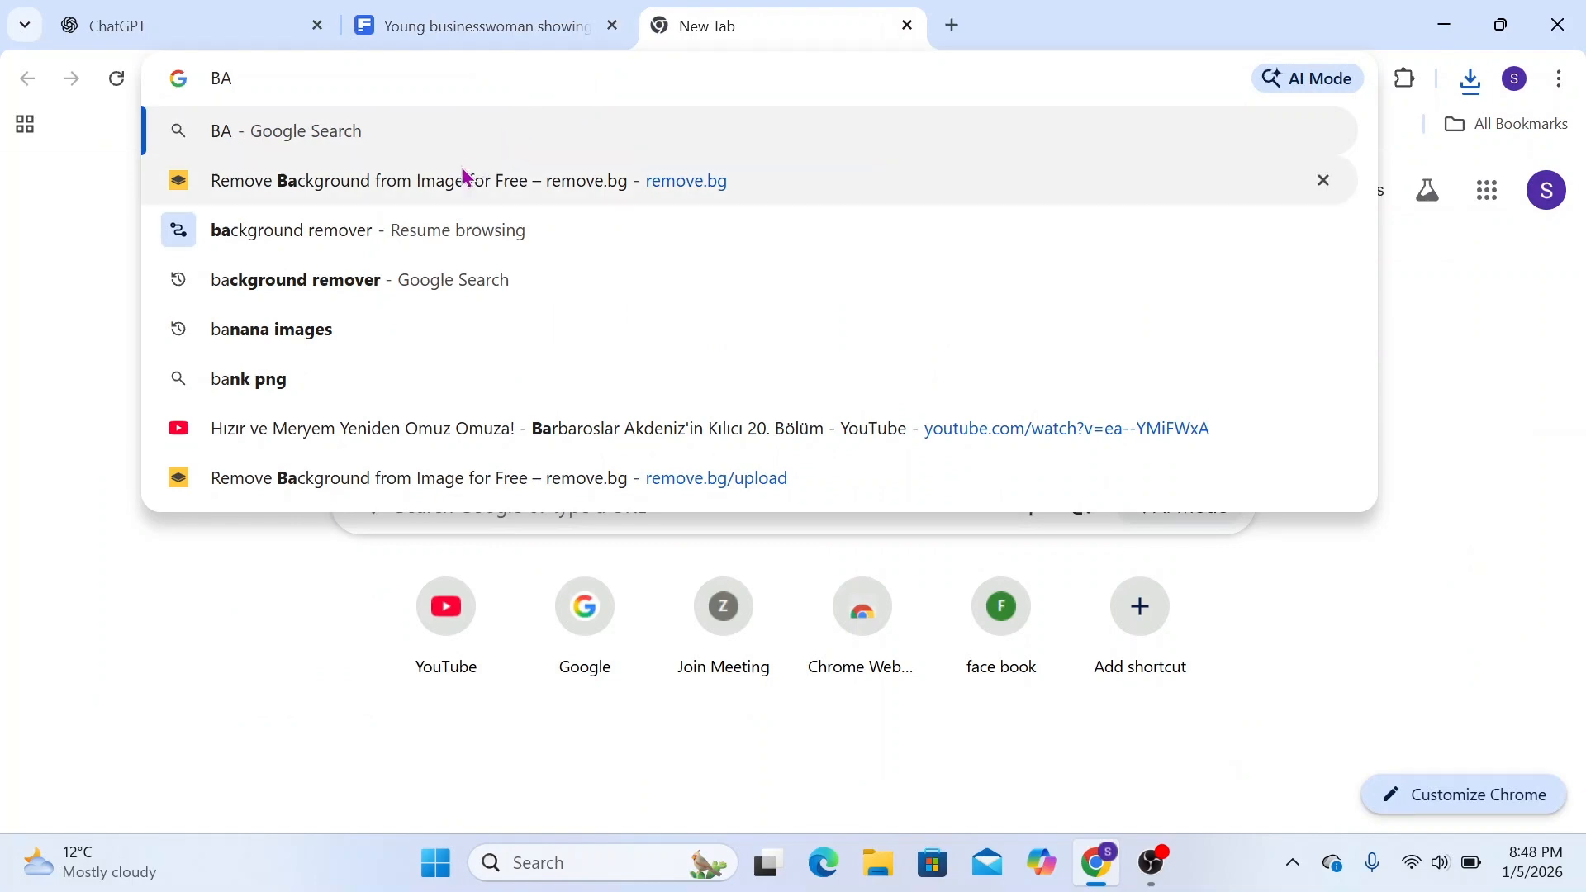
click(429, 197)
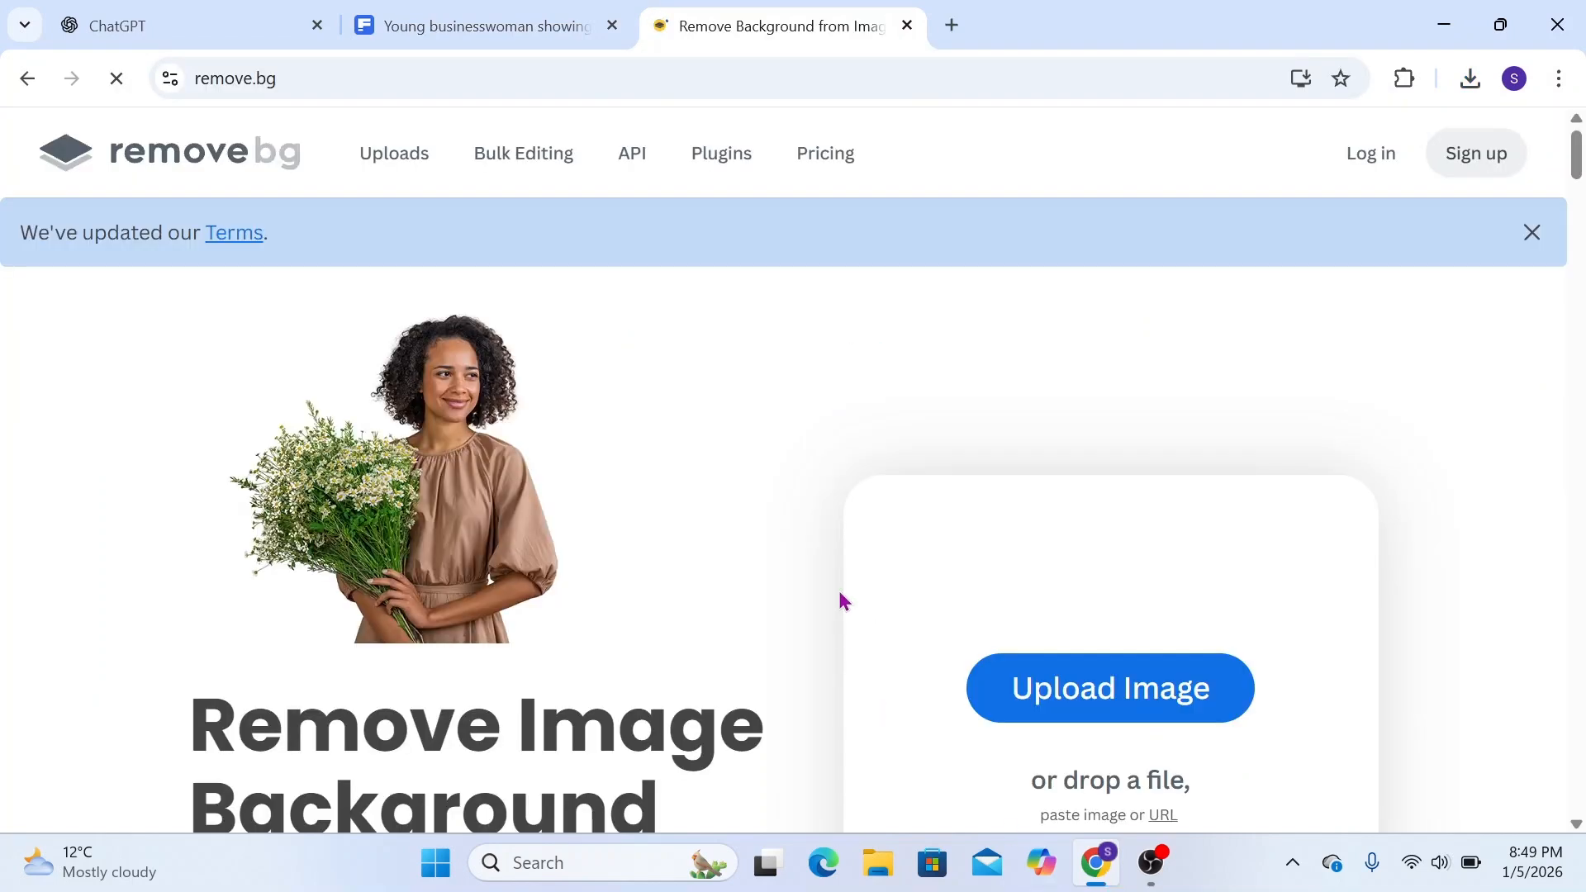
Upload the newly downloaded businesswoman portrait from Downloads for background removal and download the free 612 x 408 preview
click(1115, 710)
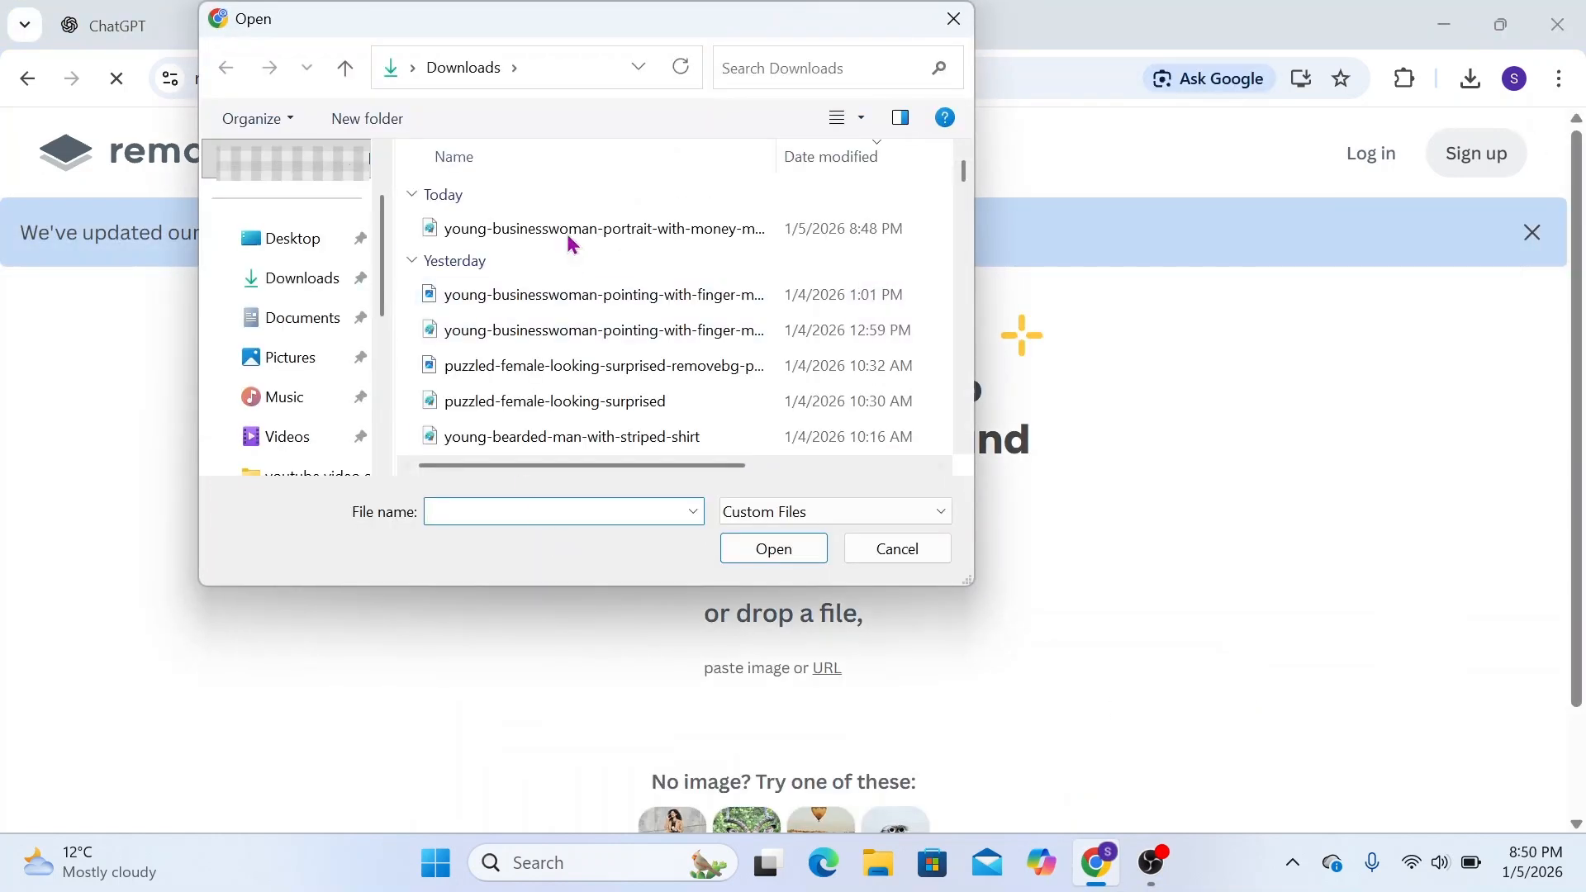
click(561, 242)
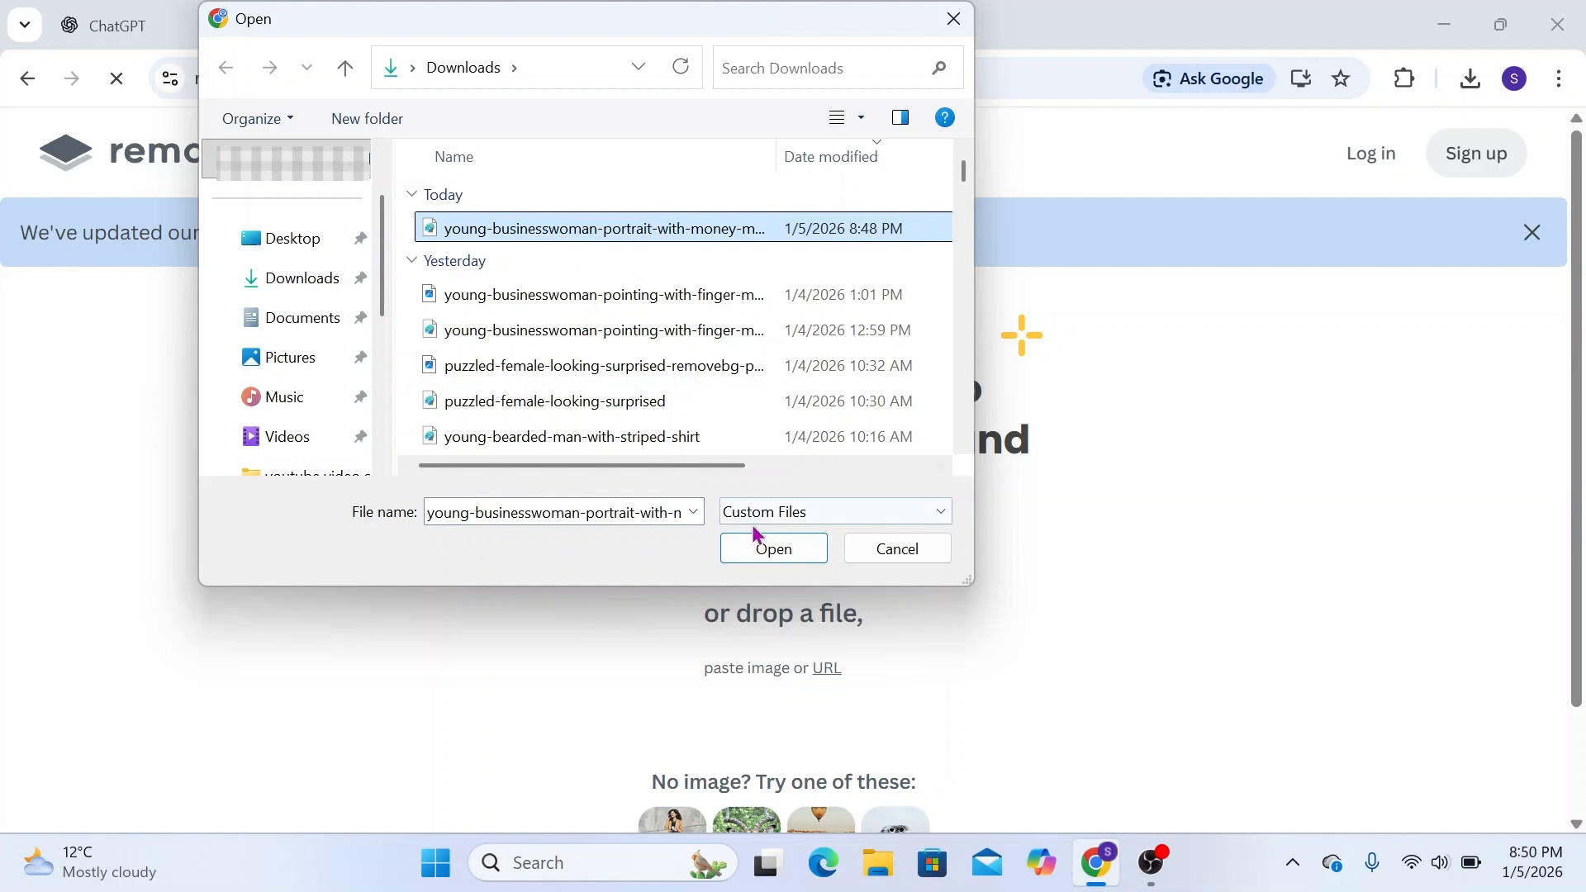
click(768, 550)
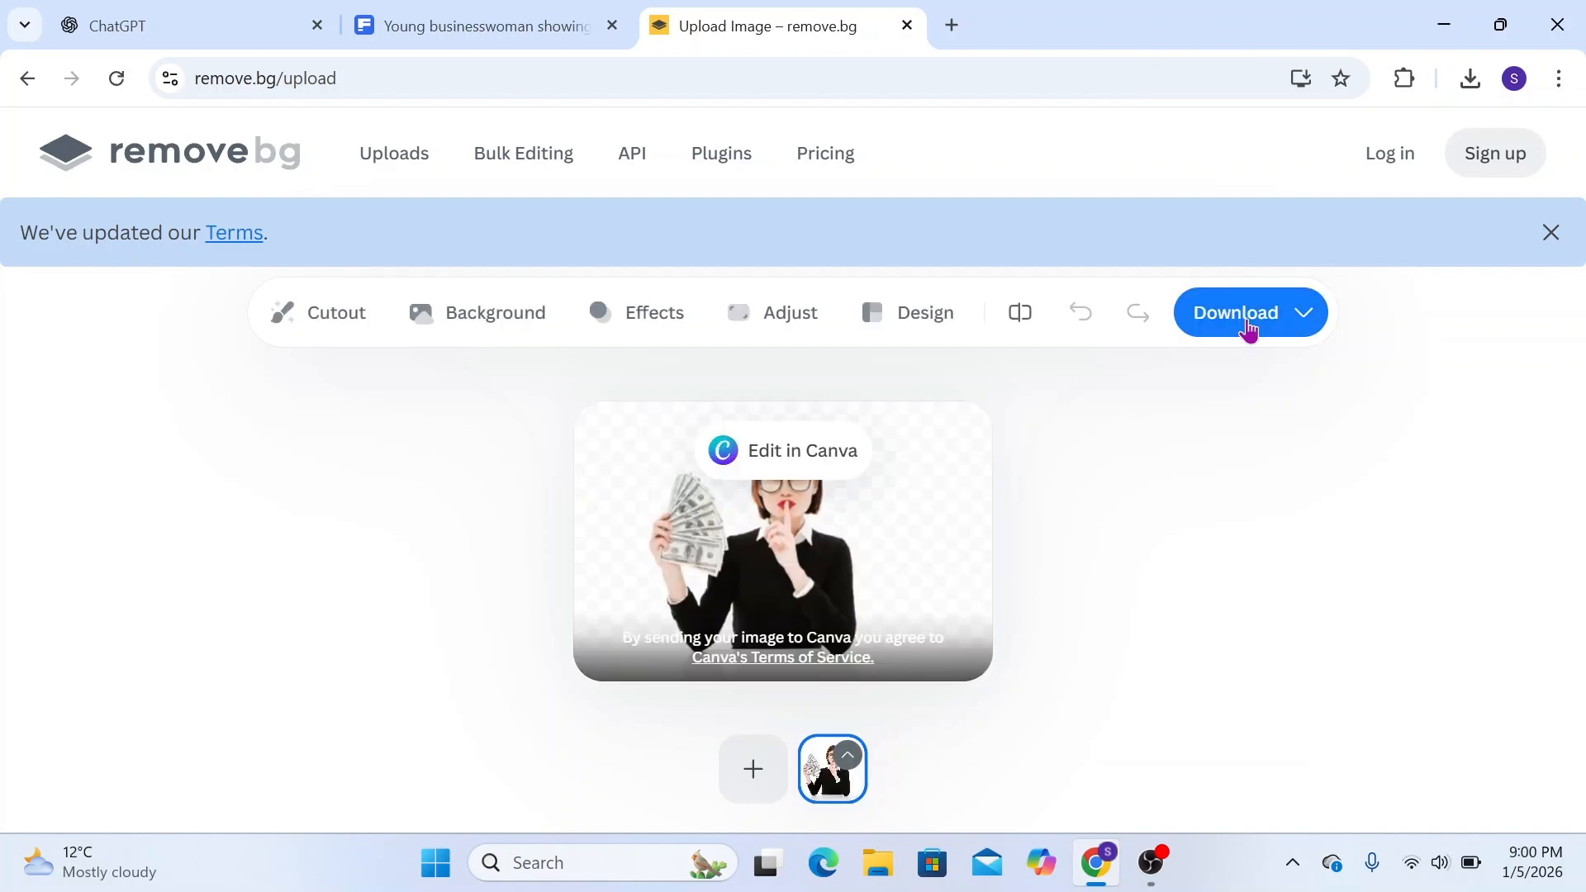
click(1249, 331)
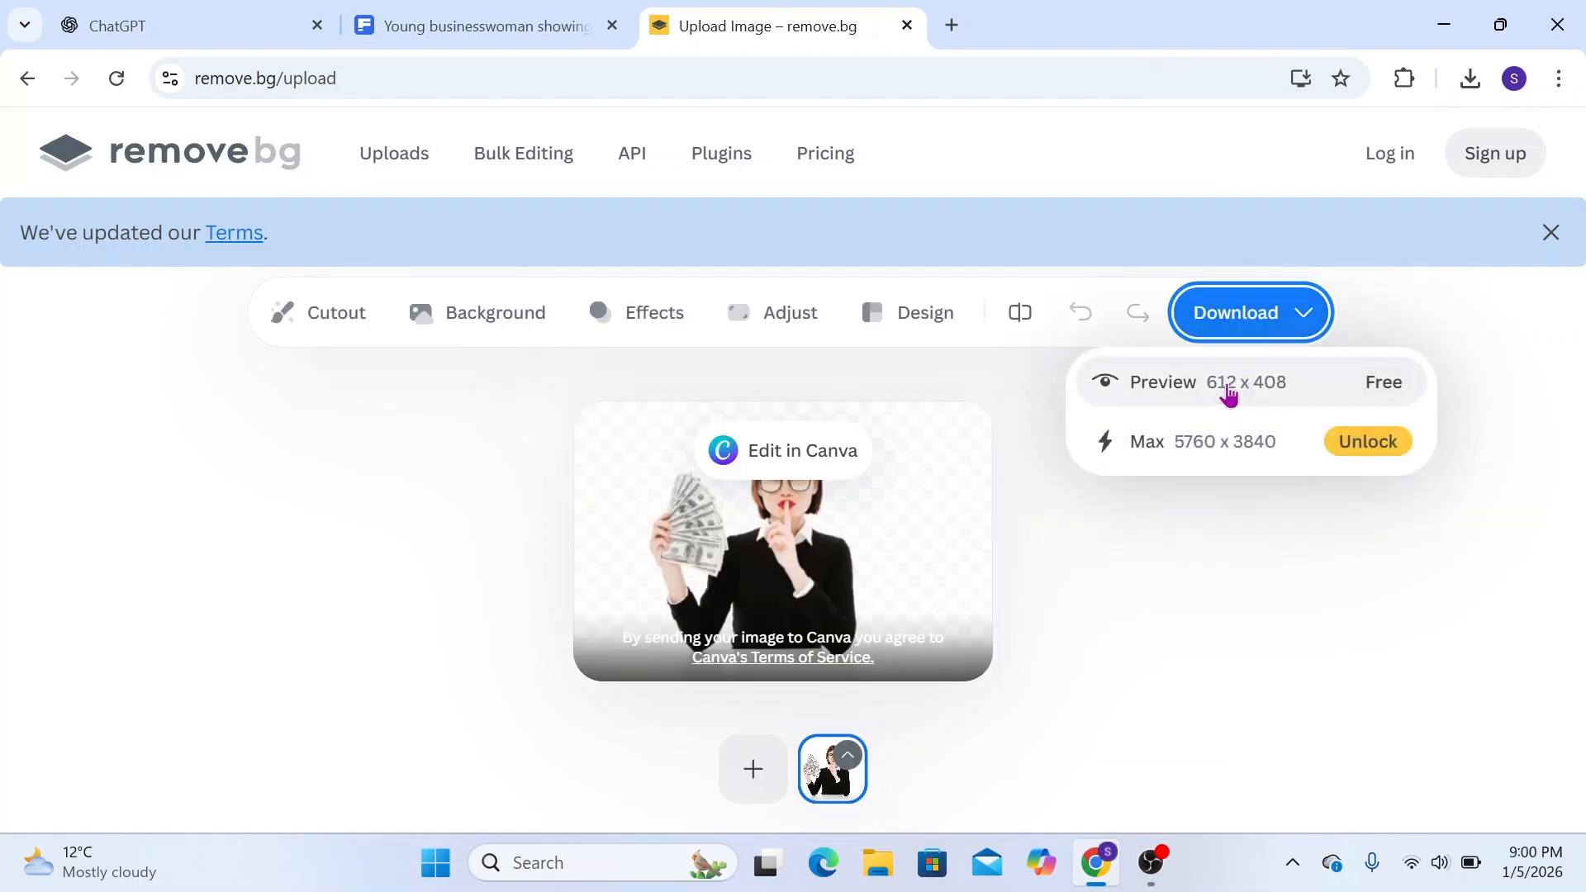
click(1225, 396)
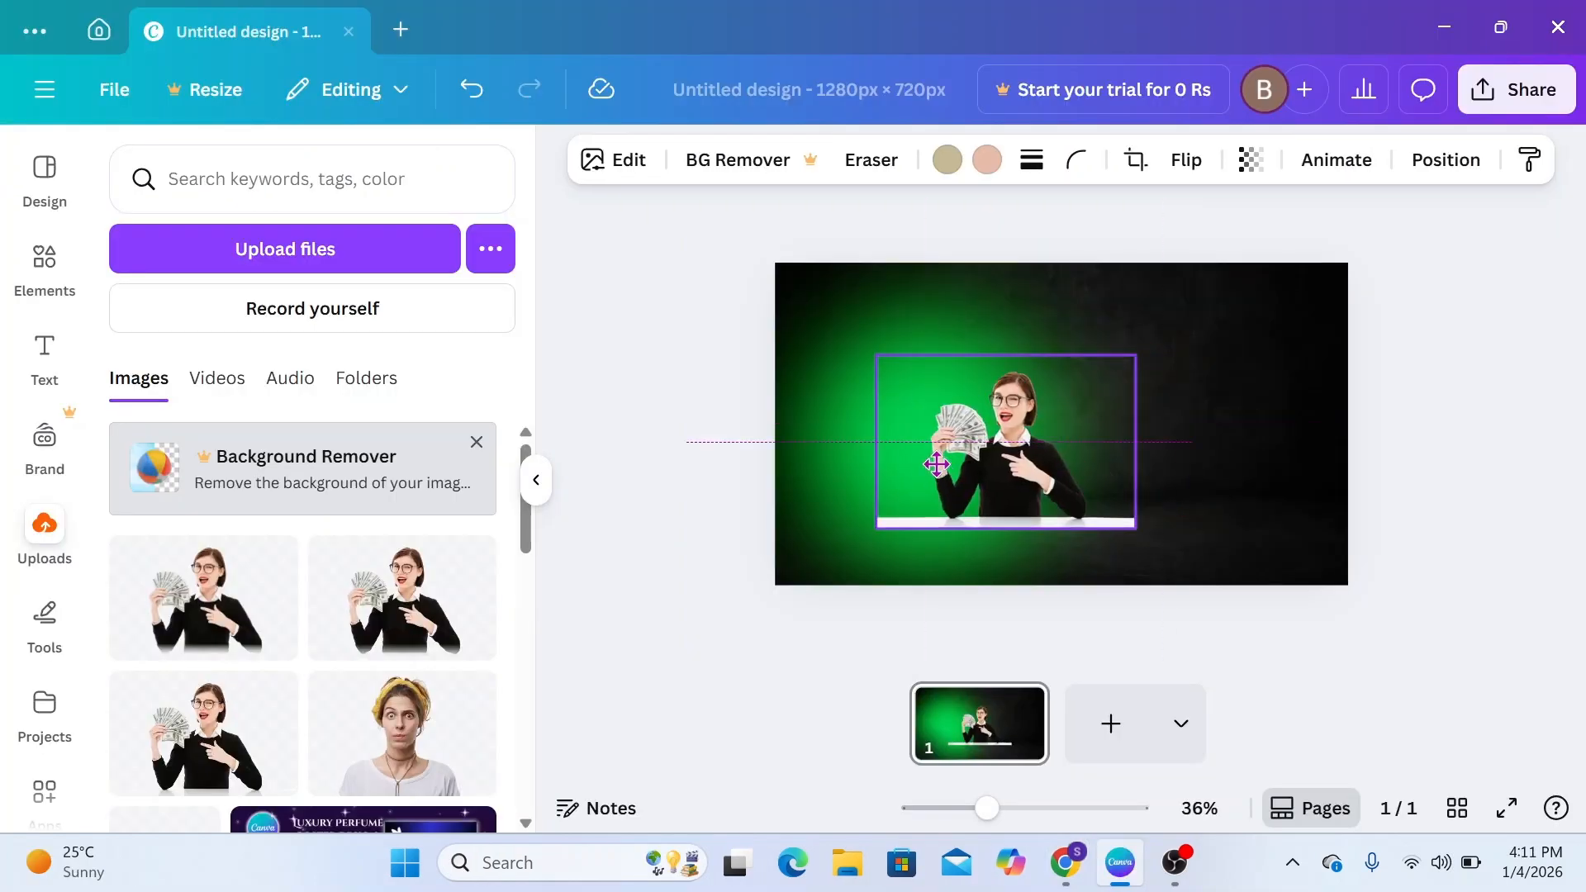
In Canva, place the woman cutout over the green glow, crop off the white table strip and empty sides, and enlarge it
drag(987, 581, 907, 511)
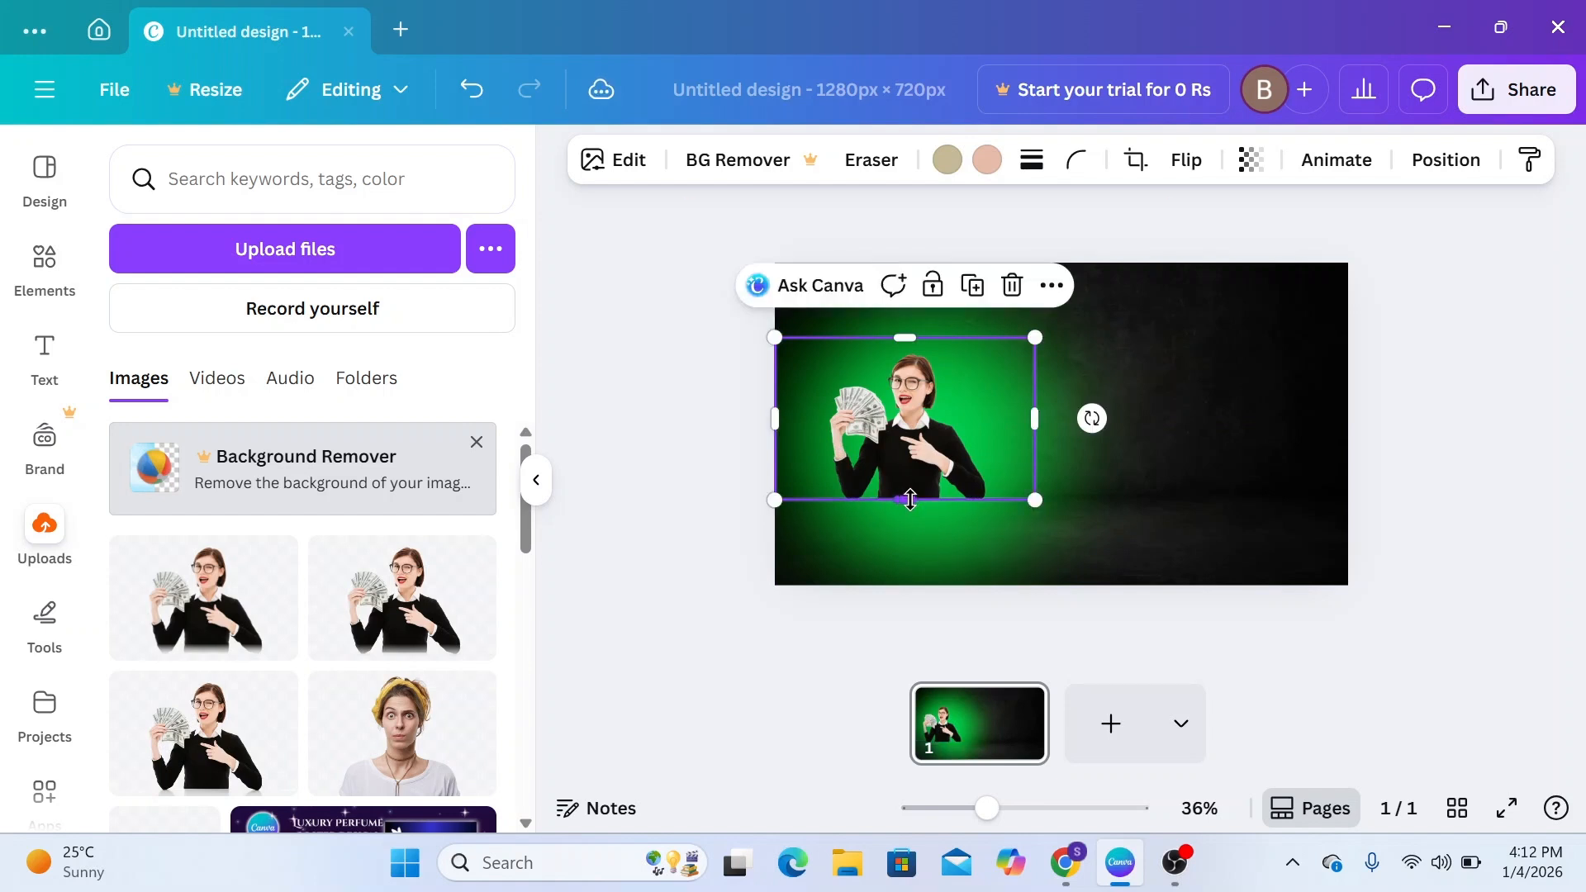
drag(1034, 511, 972, 496)
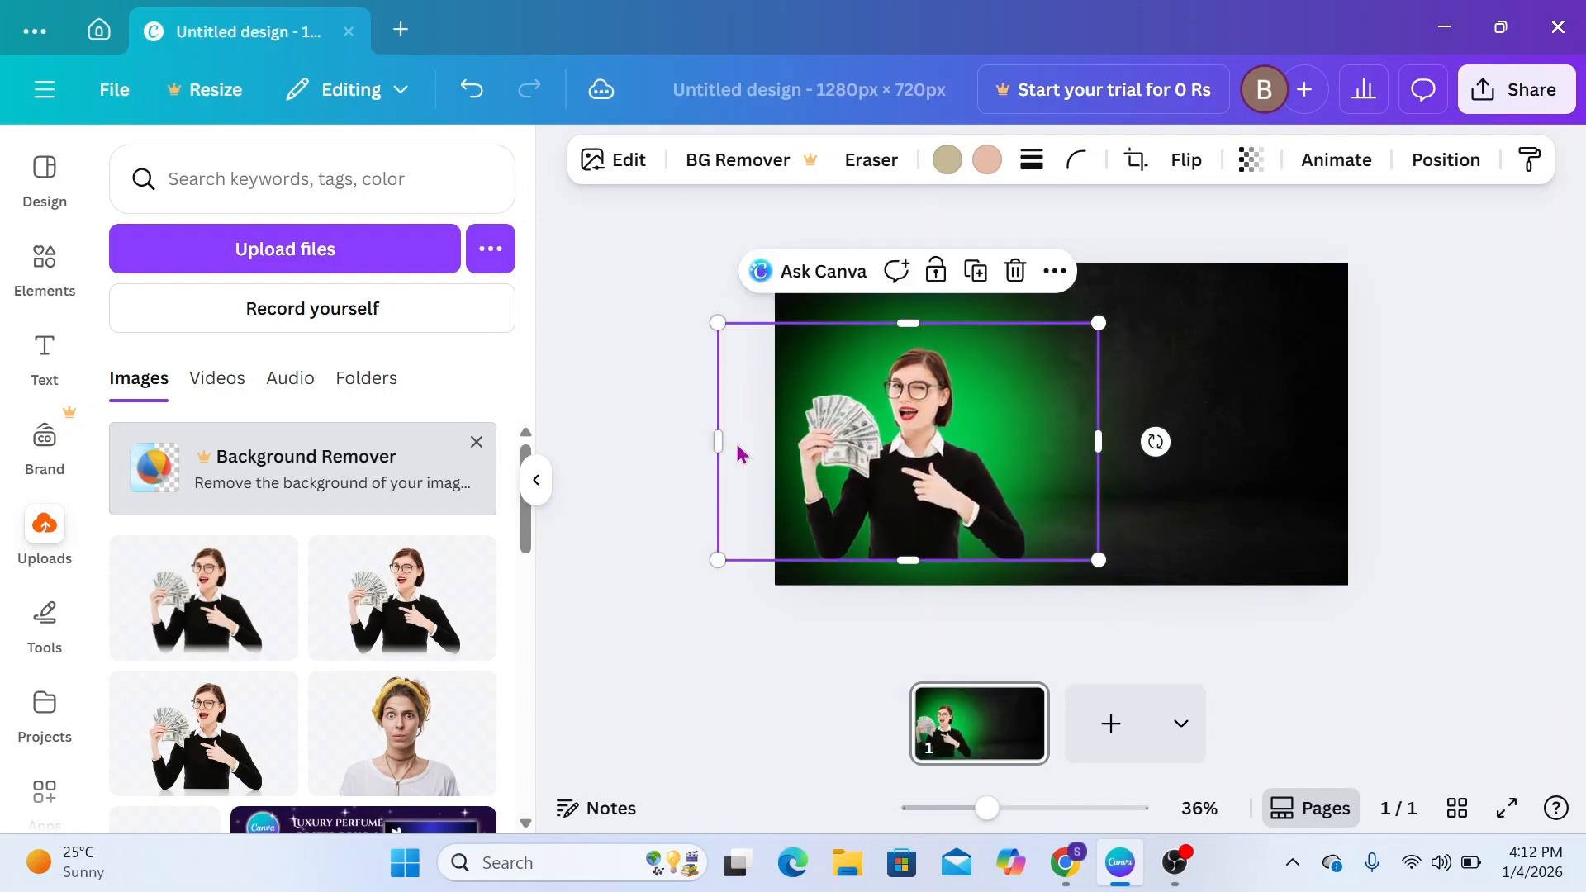
drag(720, 442, 785, 442)
drag(1094, 452, 1041, 455)
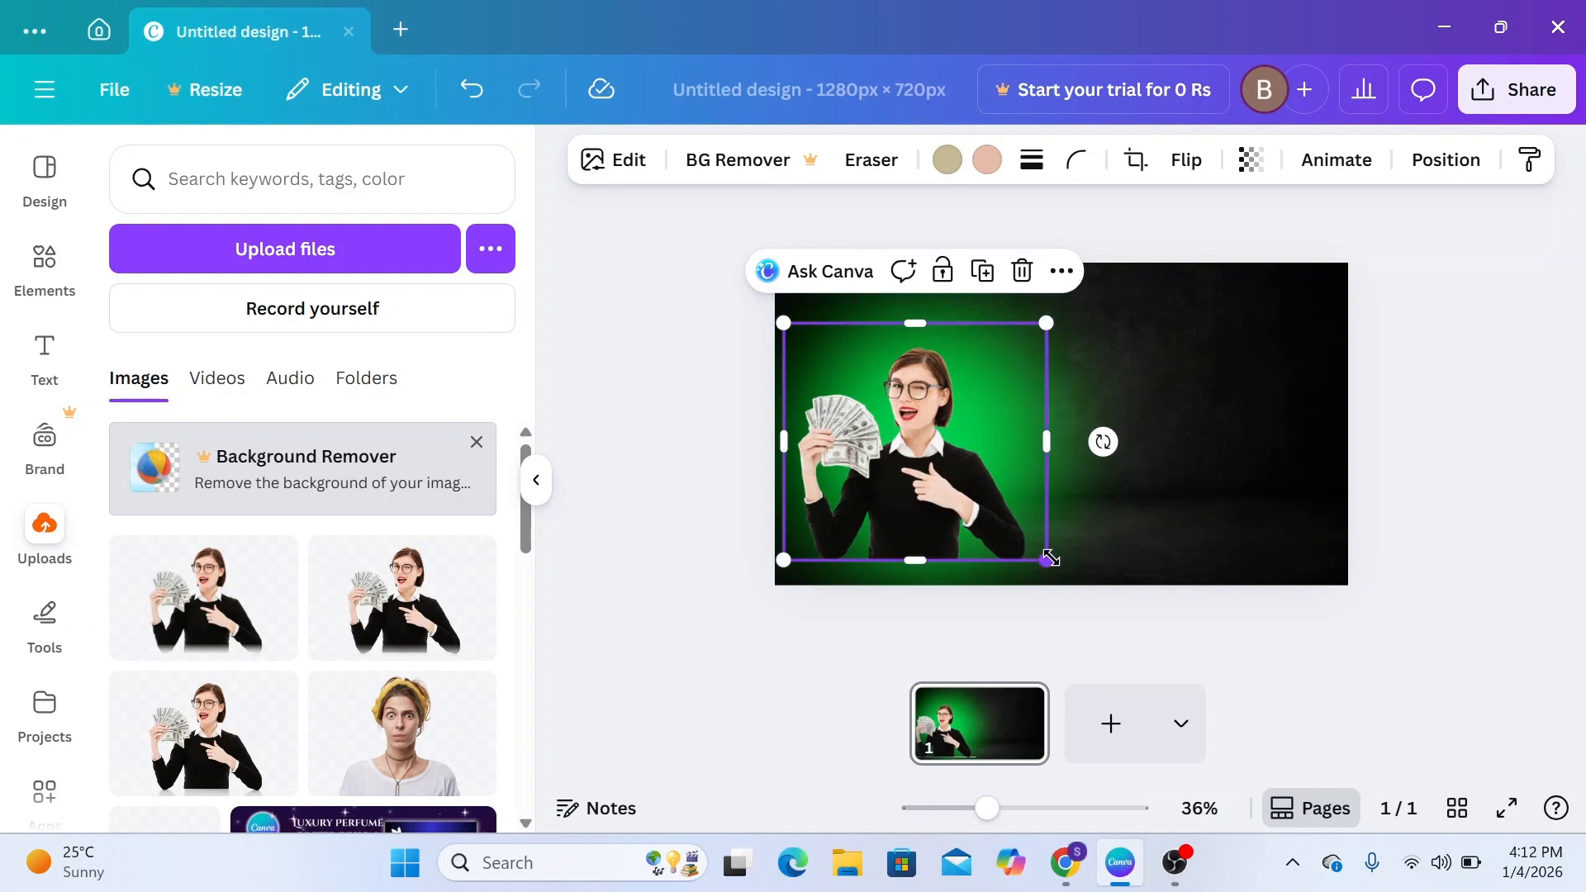
drag(1050, 559, 1064, 570)
Find the Image Blender app among the Canva apps and open it for the woman cutout
drag(988, 809, 1008, 813)
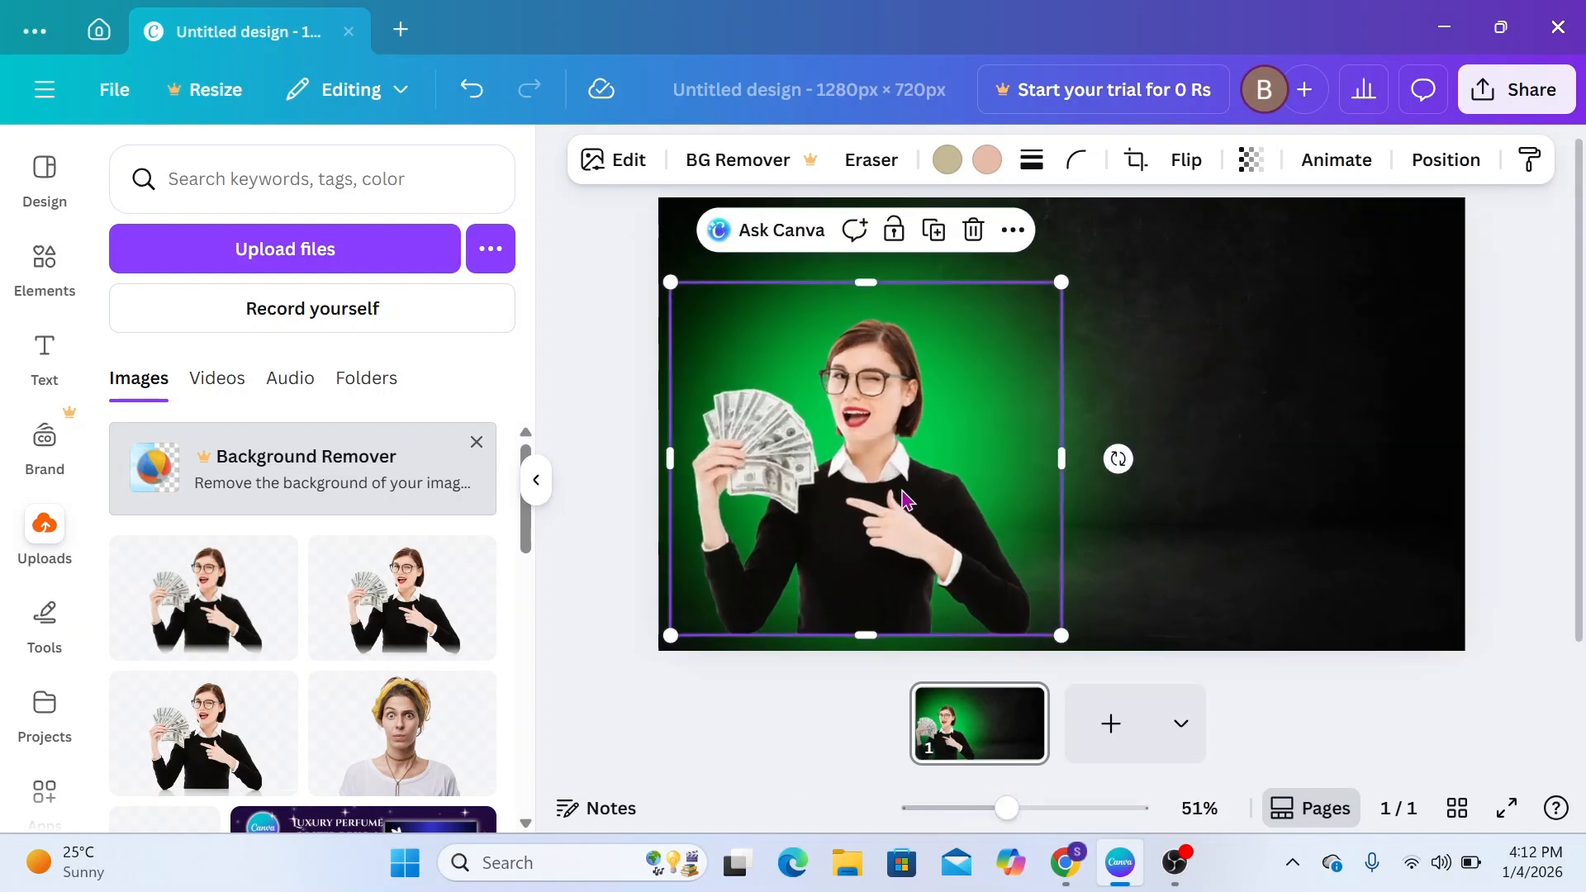
scroll(53, 595, down, 4)
click(44, 450)
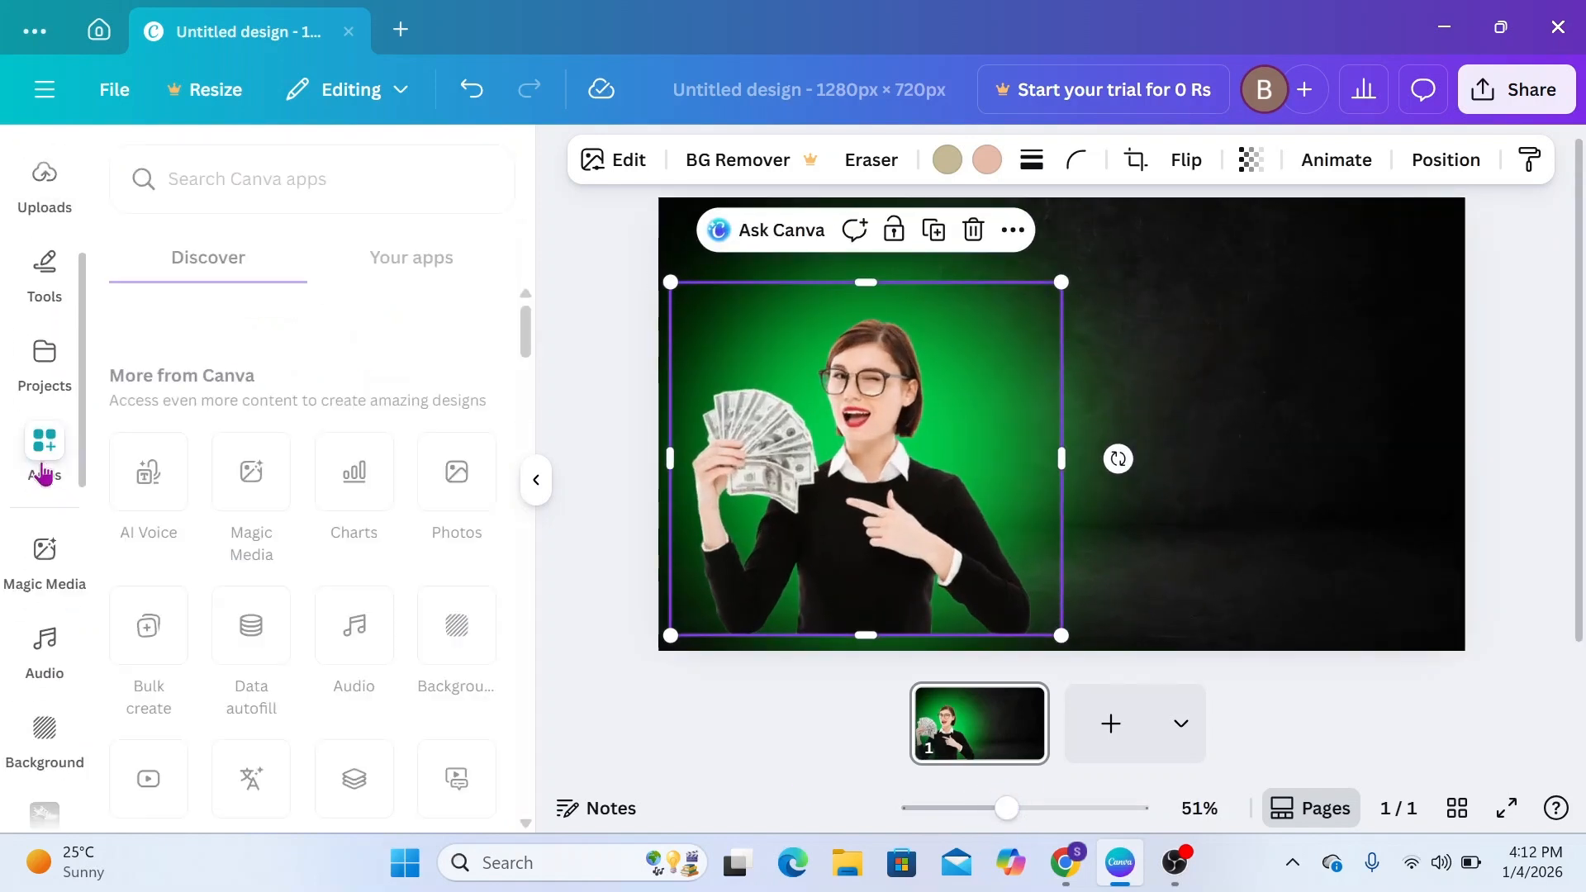
click(253, 196)
text(IMAGE BLENDER)
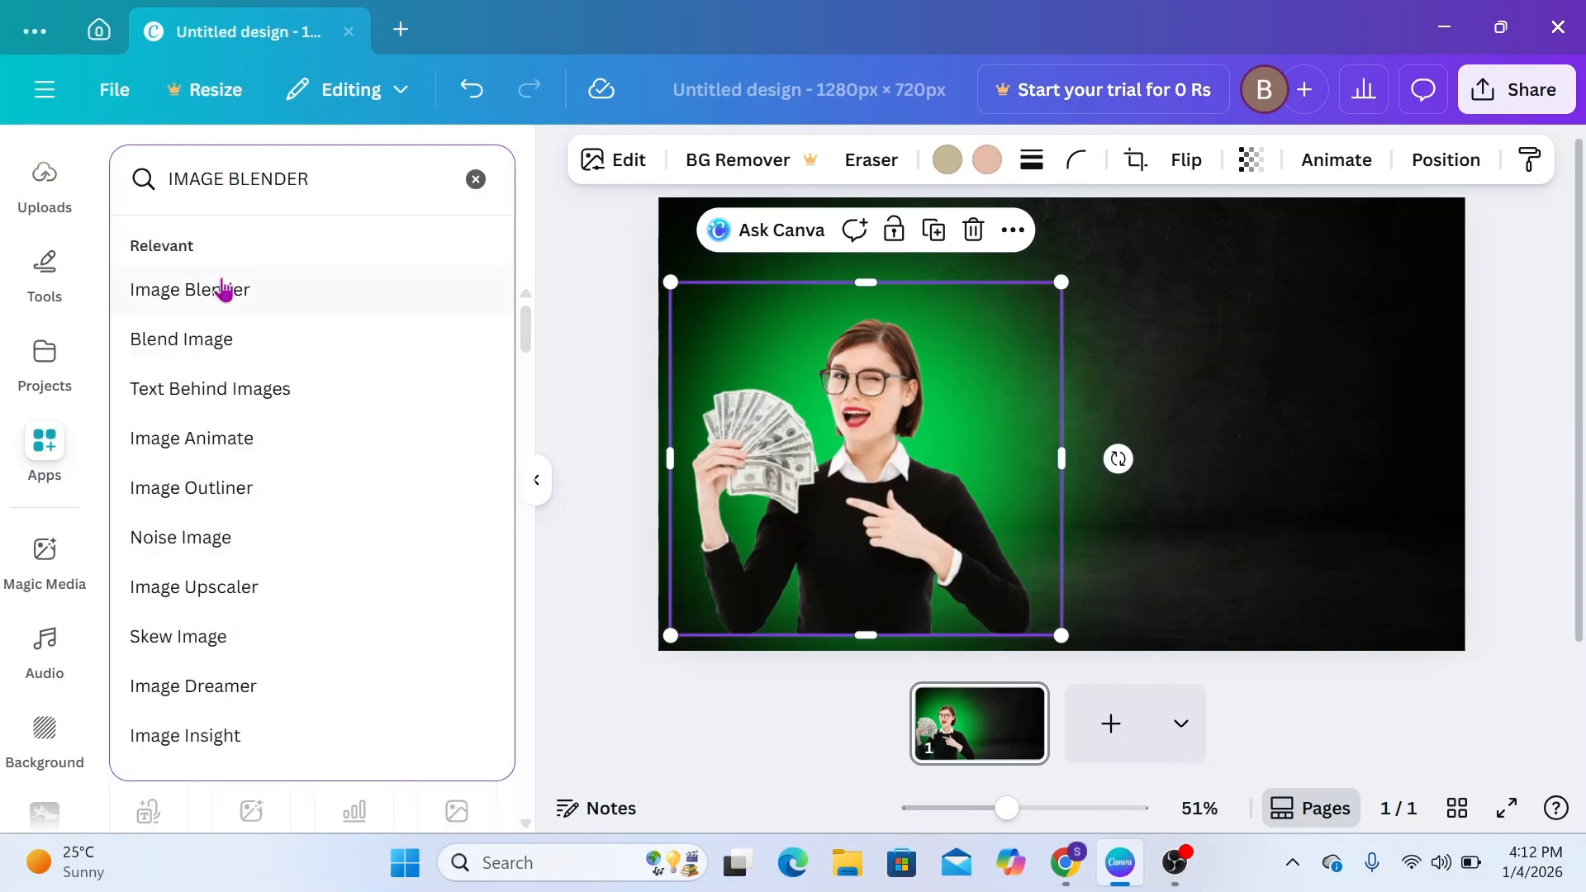
click(223, 290)
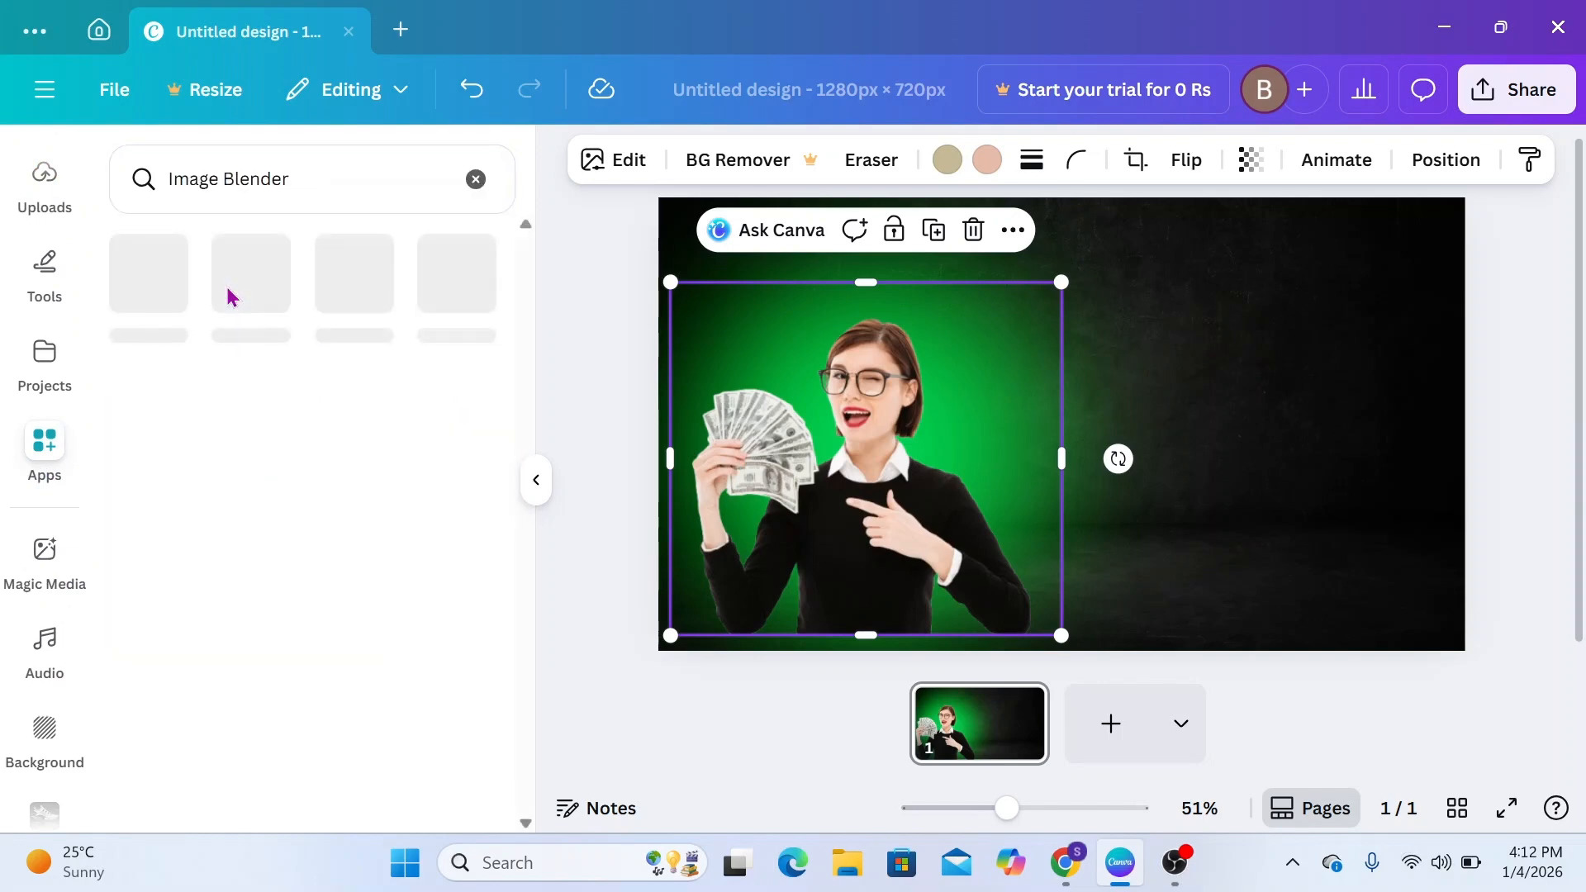
click(149, 272)
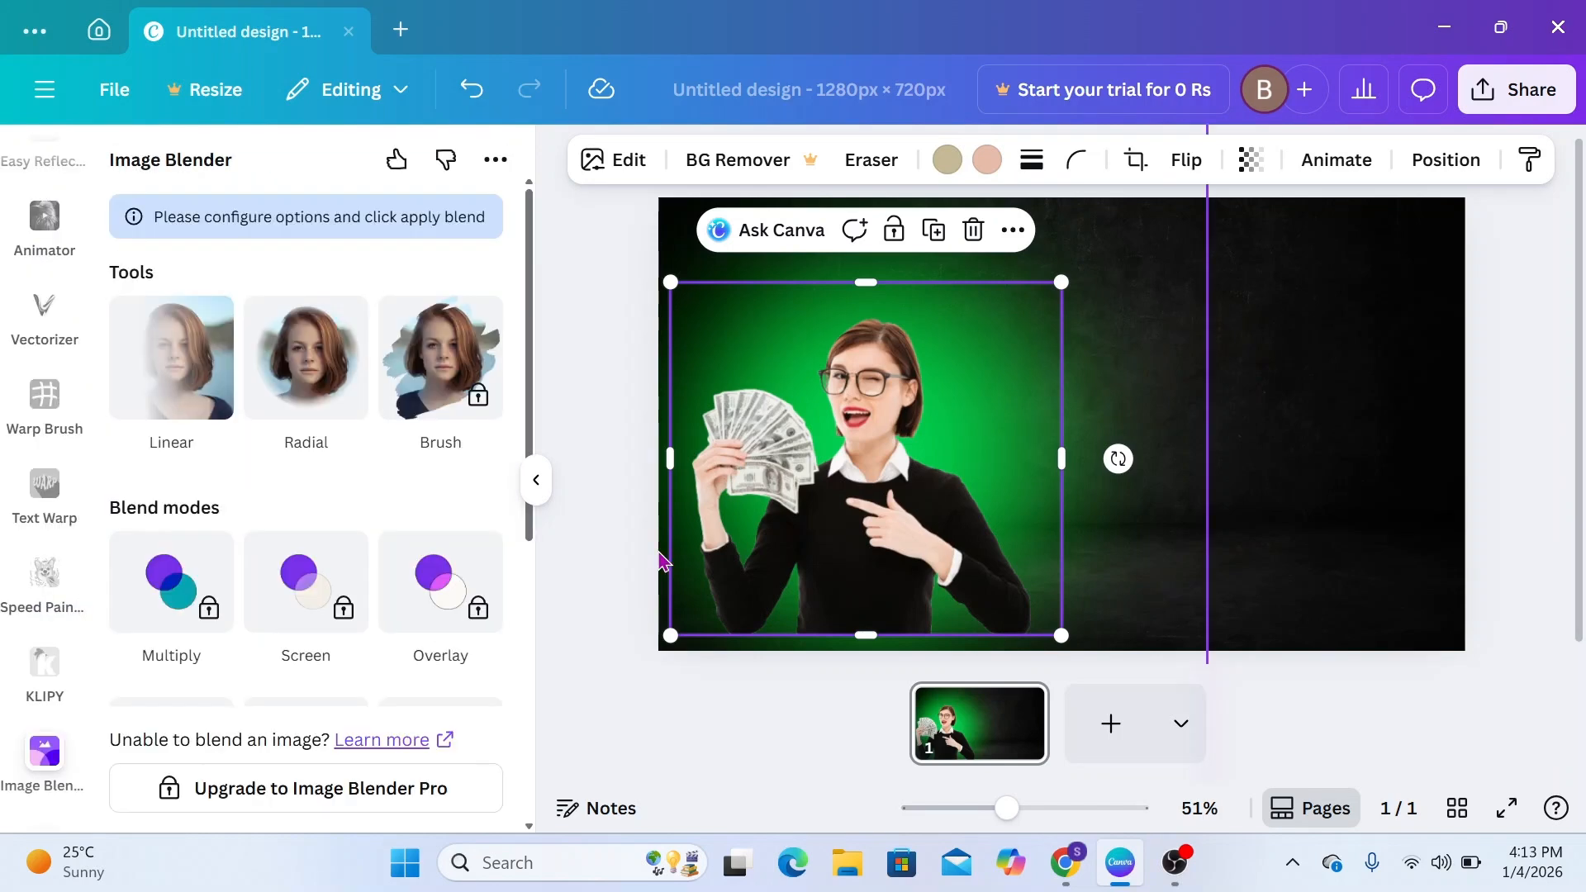
Fade the bottom edge of the woman cutout with a Linear blend at strength 62 and save it
click(181, 394)
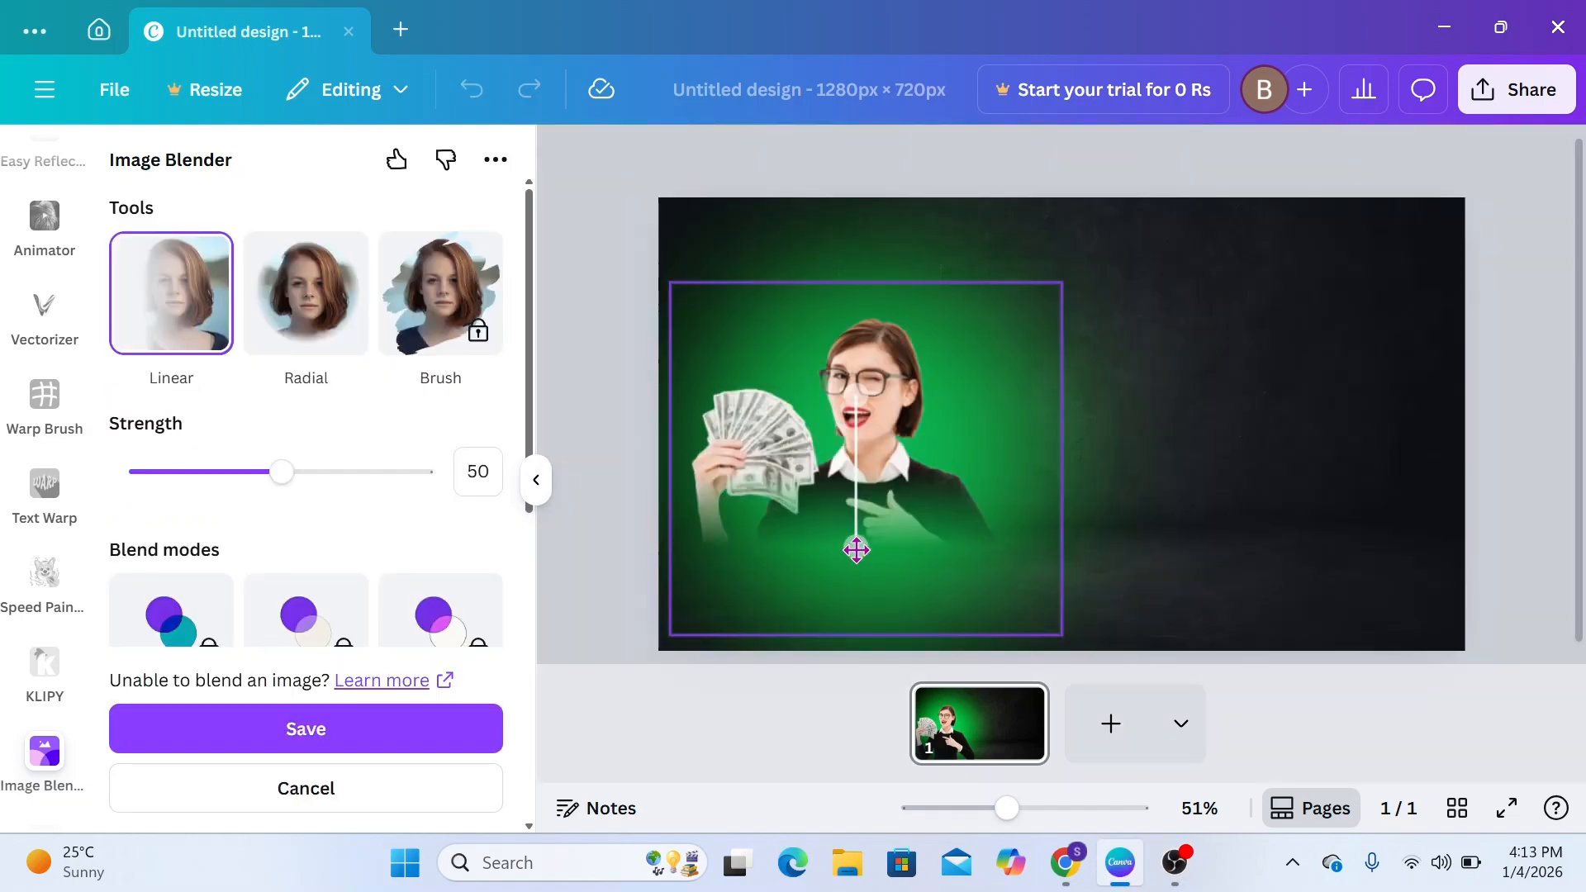
drag(857, 549, 846, 613)
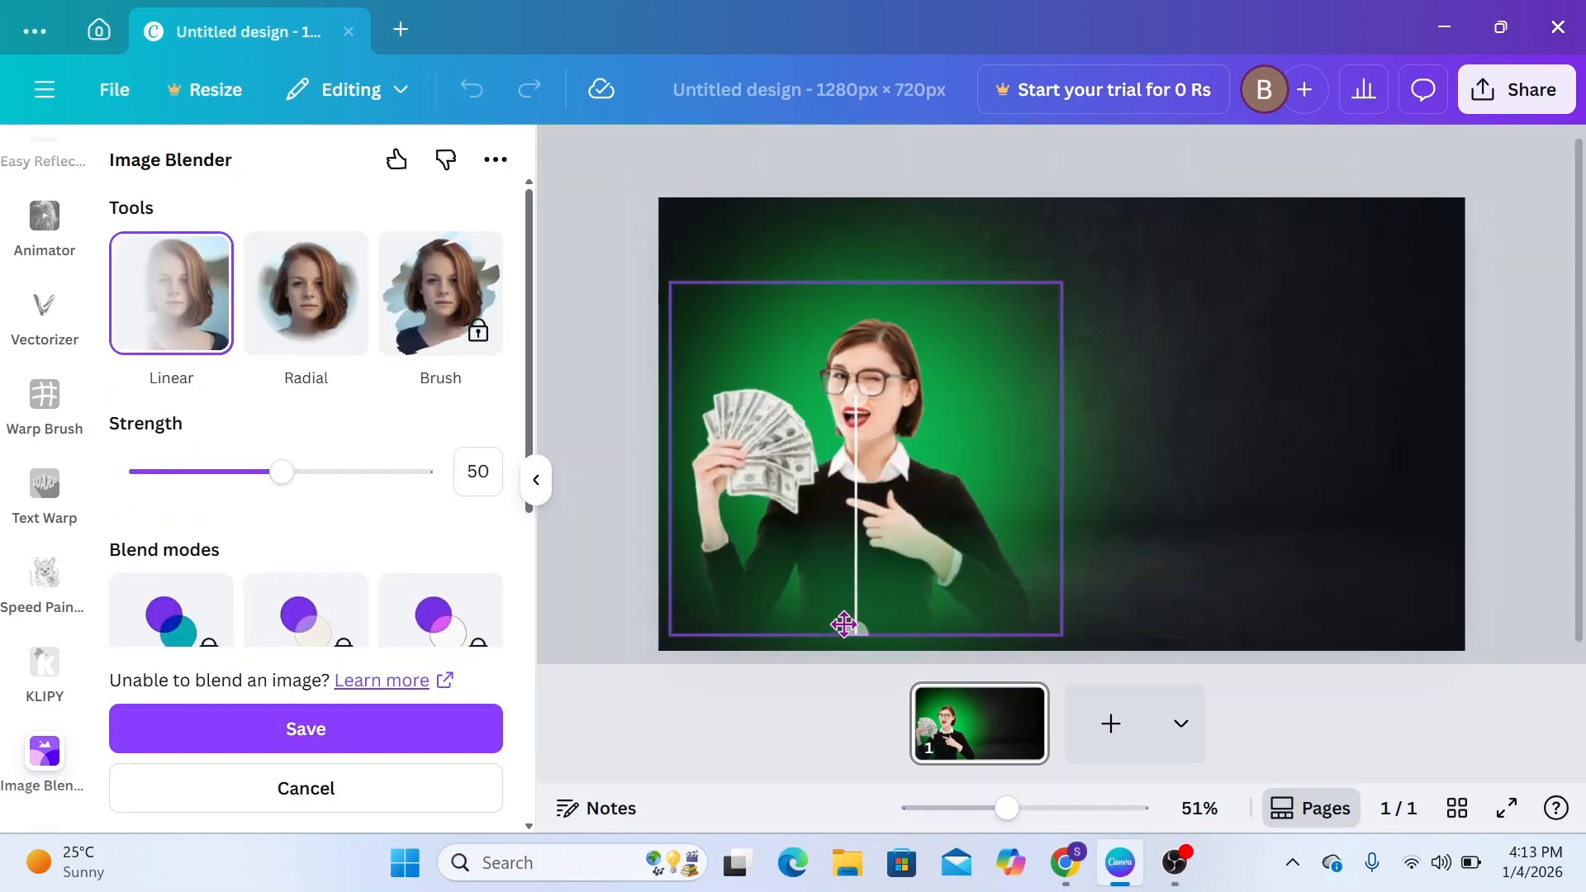
drag(854, 396, 846, 536)
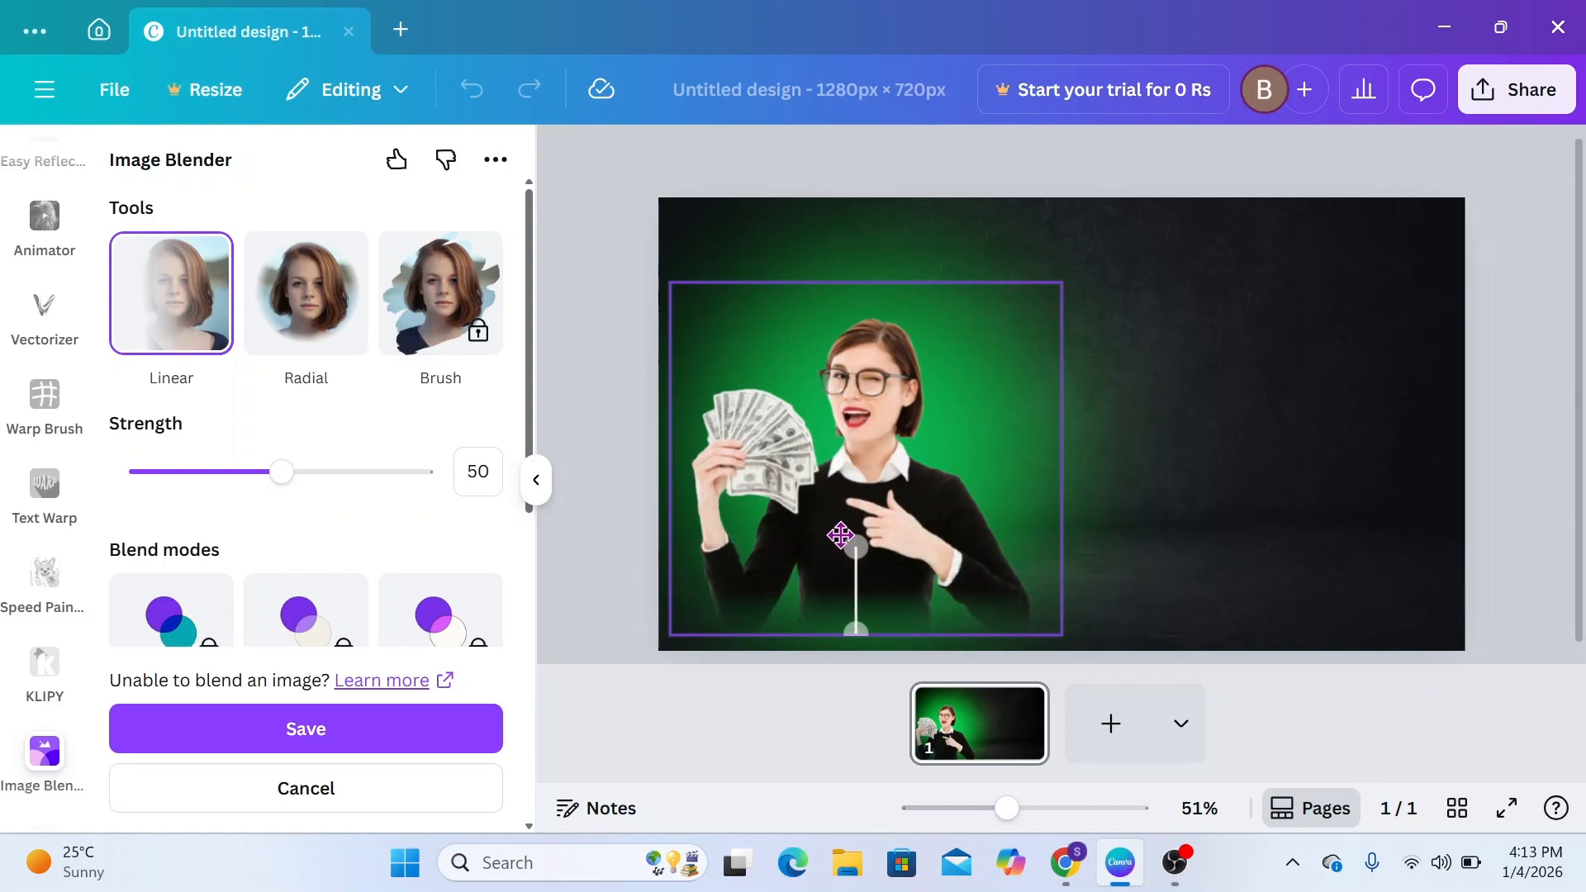
drag(285, 471, 305, 519)
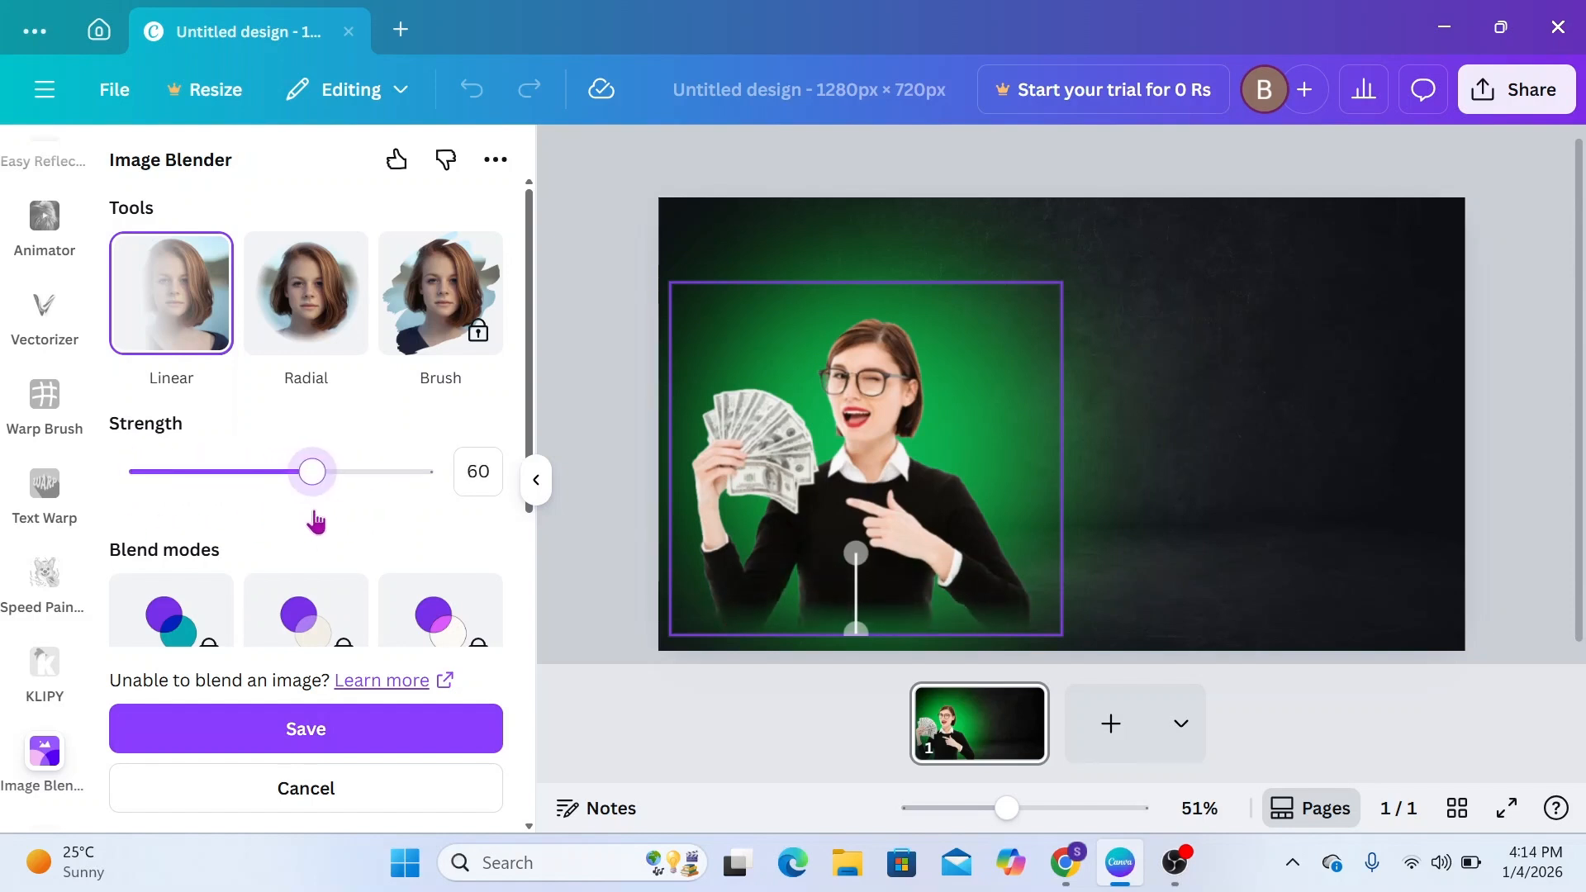
click(303, 748)
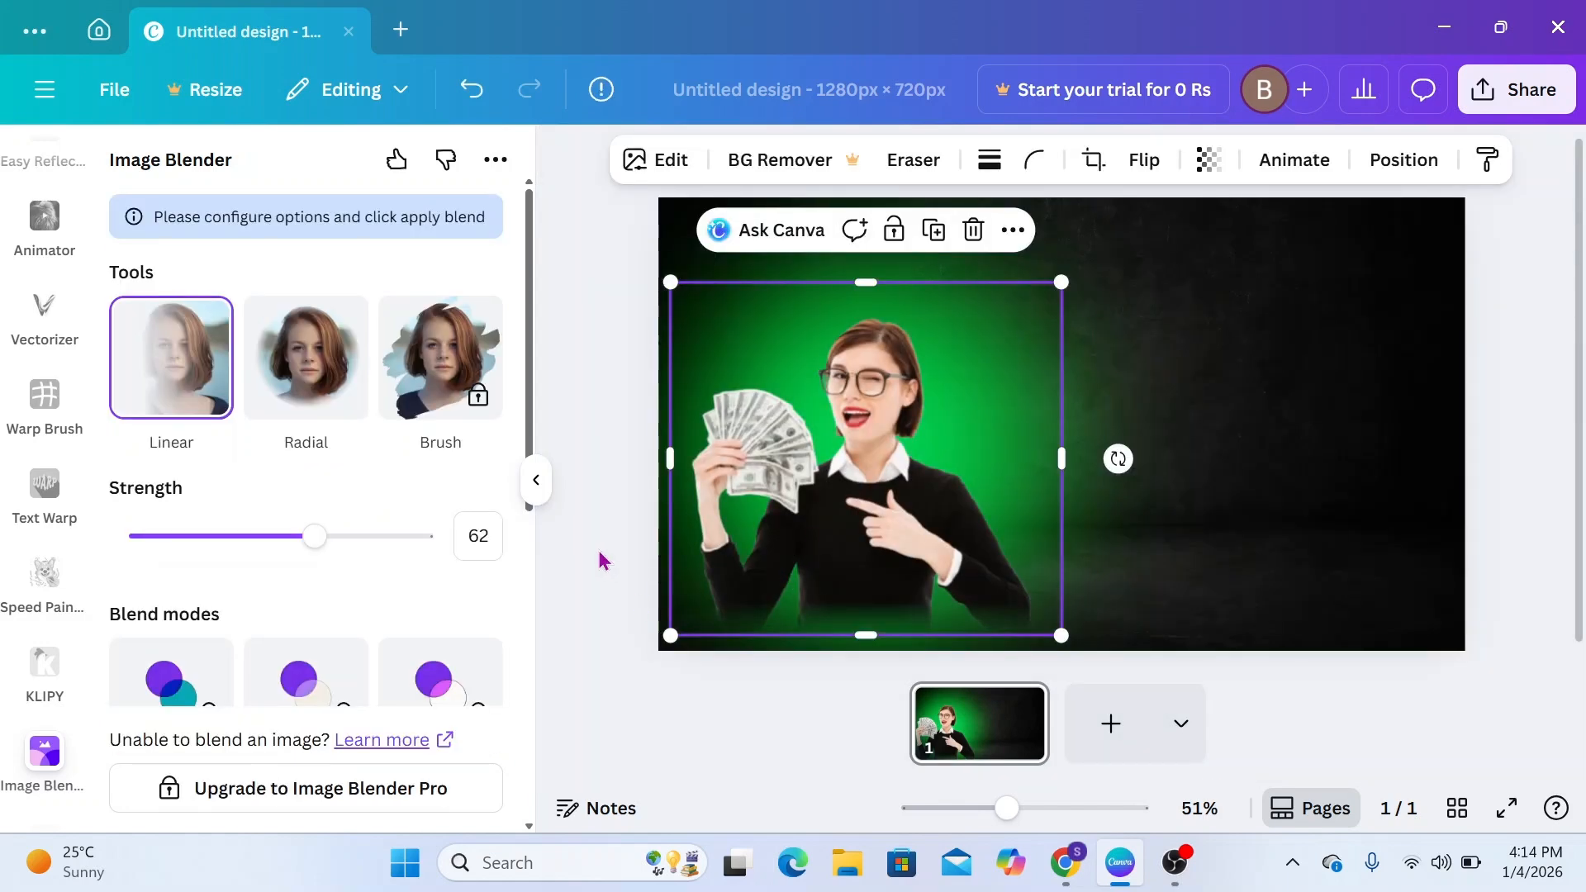
click(603, 562)
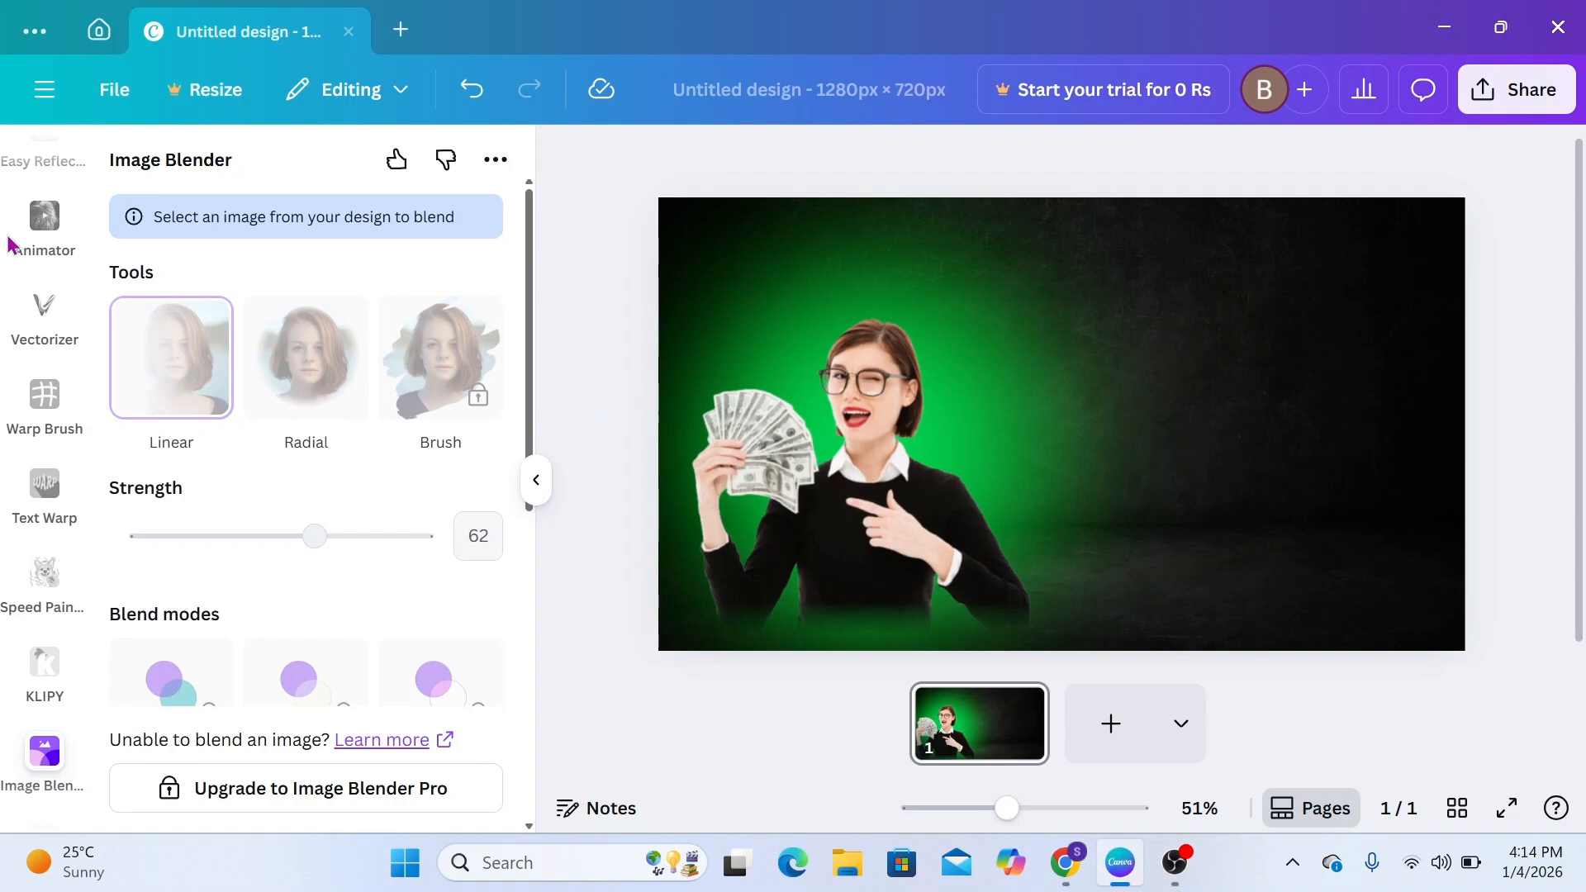
Search the elements for "GRADIANT CHART ARROW" and restrict the results to graphics
scroll(45, 248, up, 12)
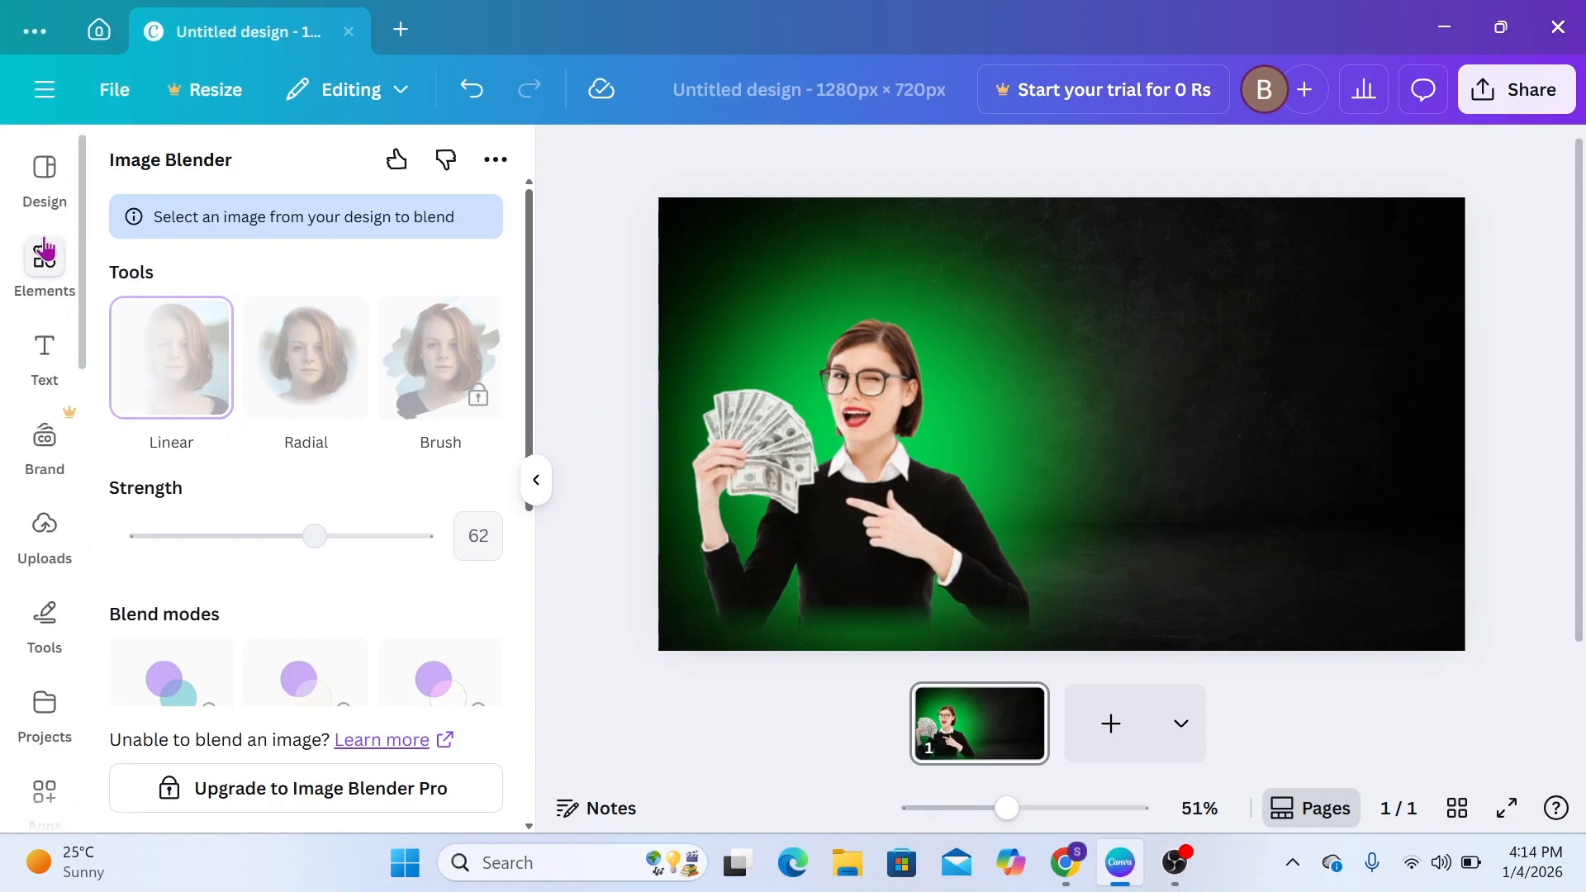
click(44, 263)
click(204, 190)
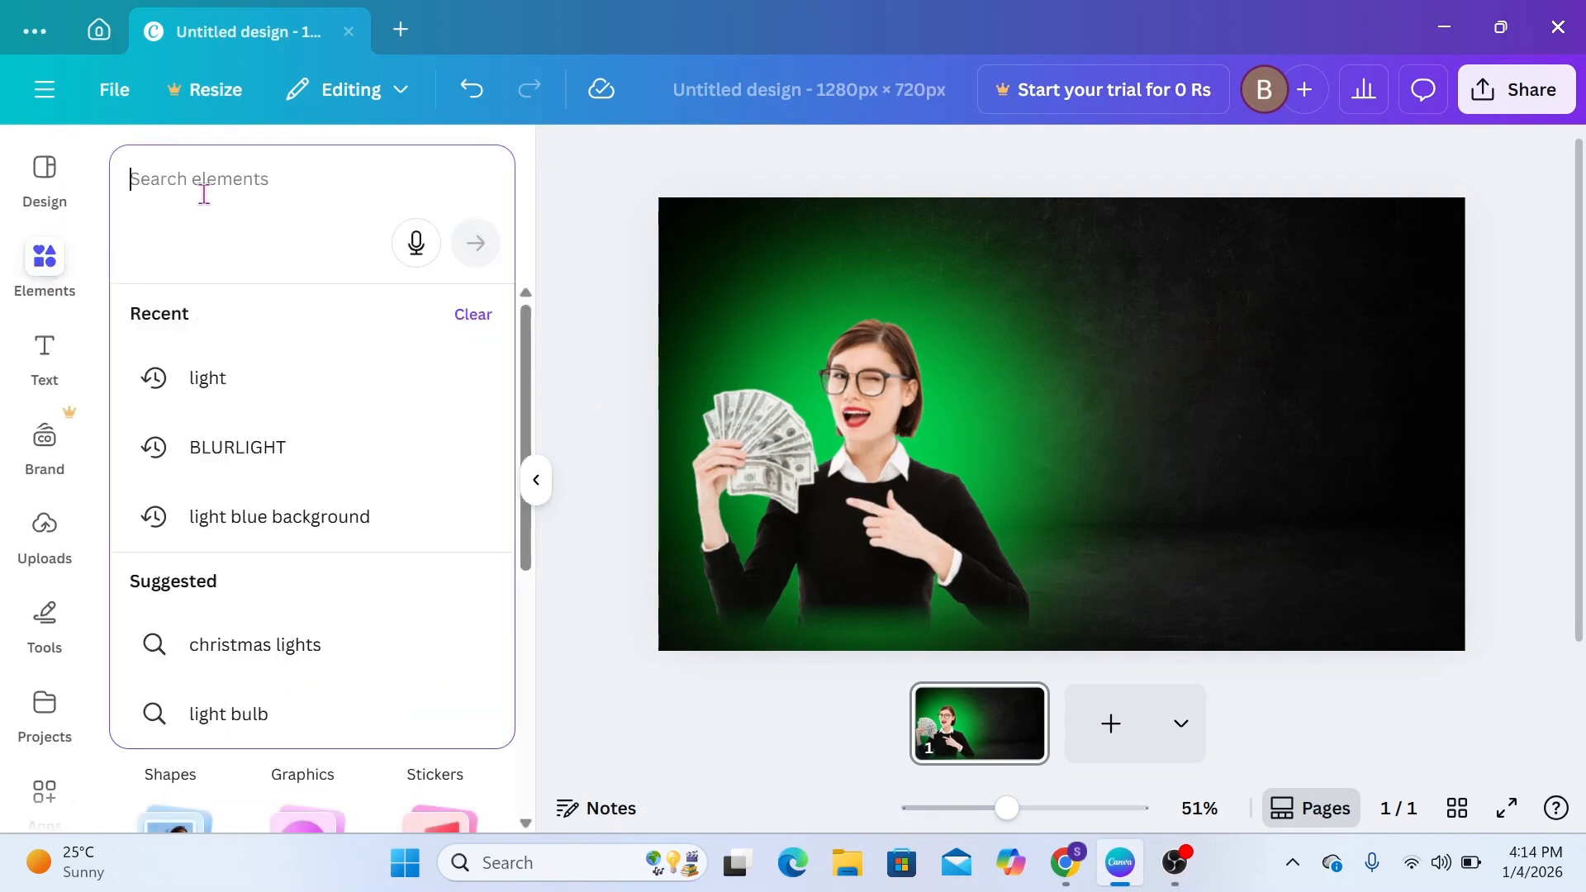
text(GRADIANT)
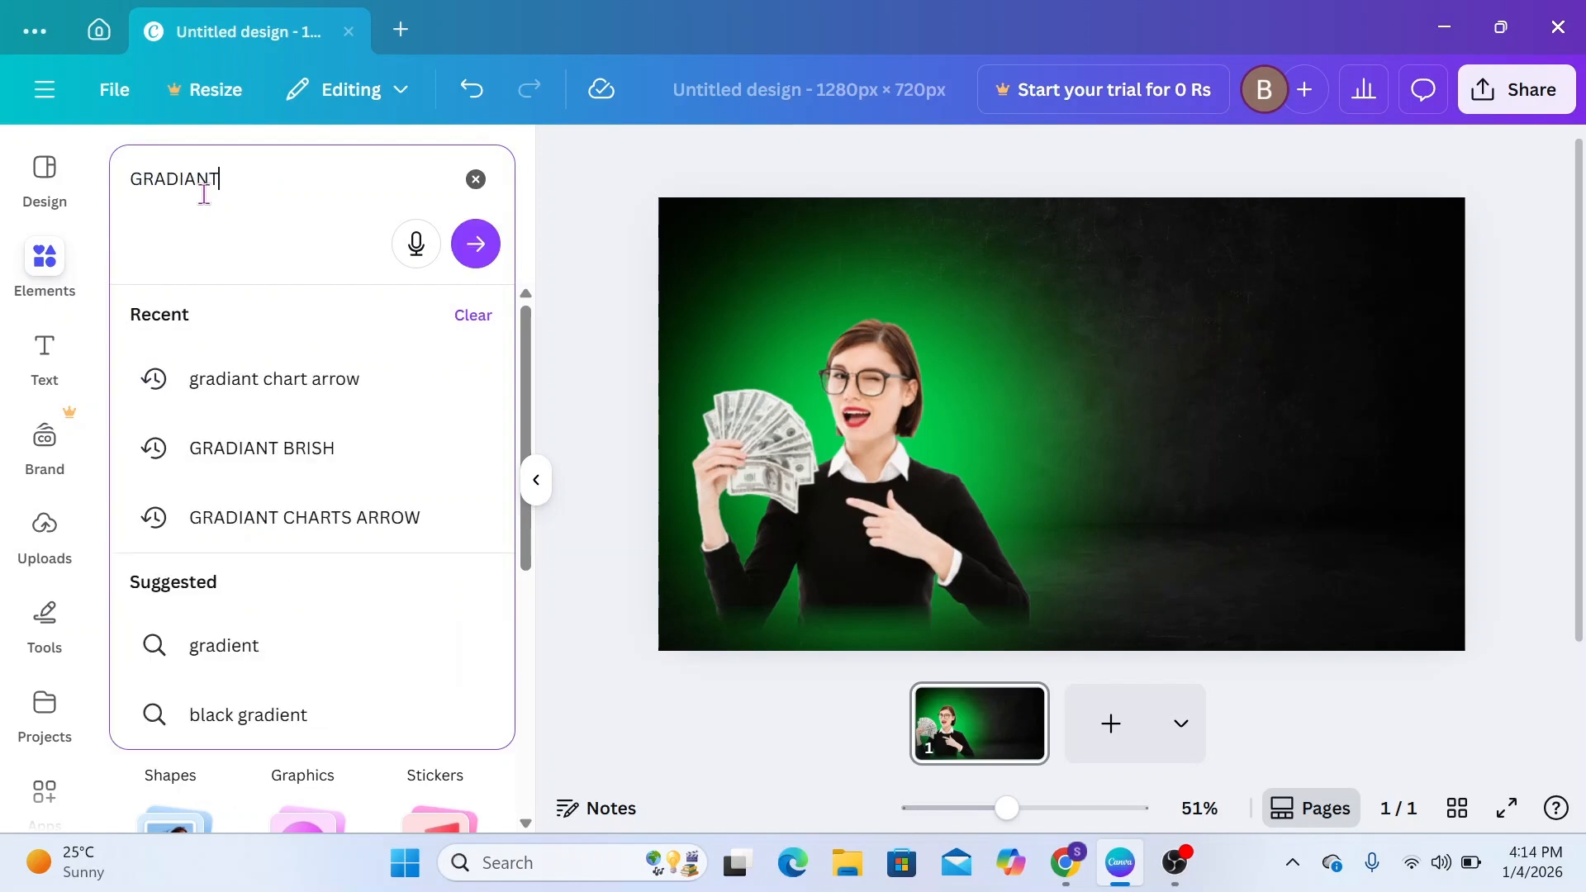
text( CHART ARROW)
key(Return)
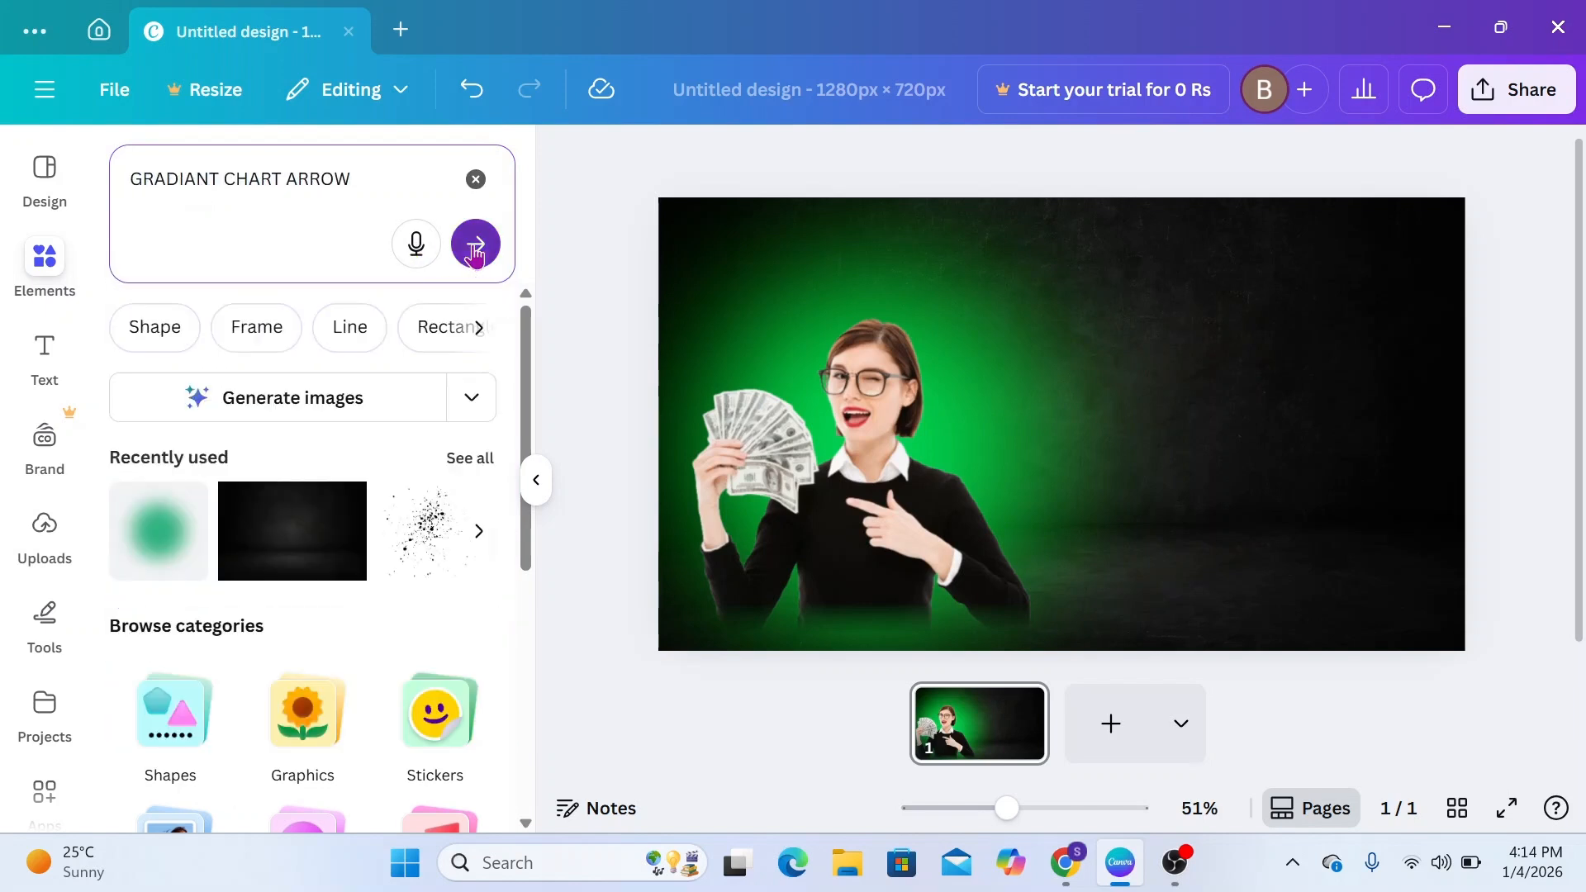
click(191, 323)
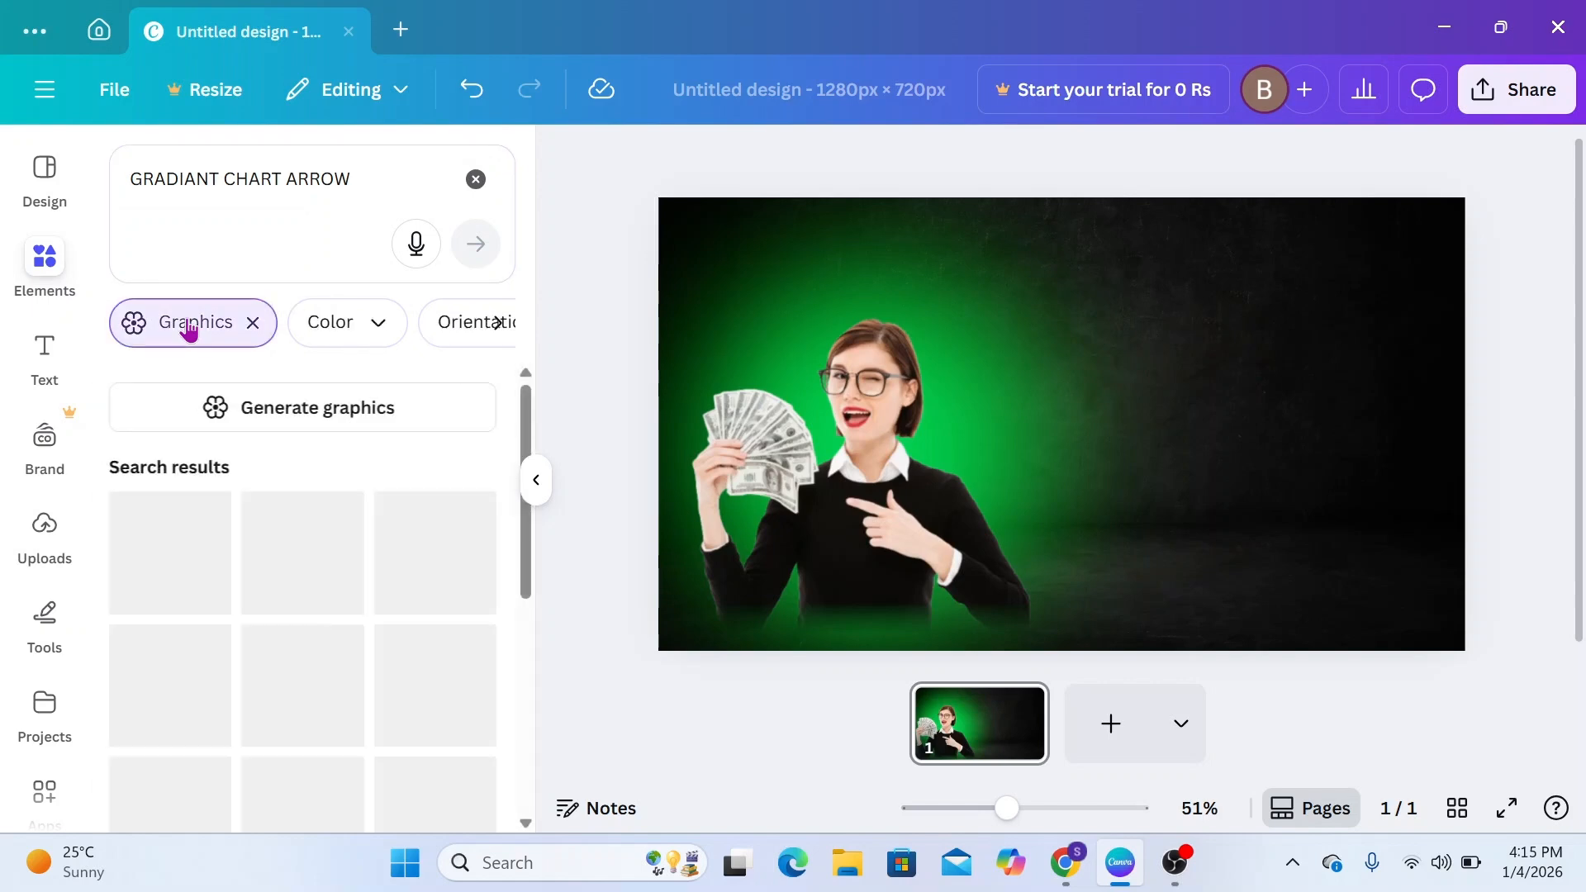
Find the bright green curved Uptrend Arrow Graph among the results and show its magic recommendations
scroll(298, 615, down, 3)
scroll(296, 636, down, 5)
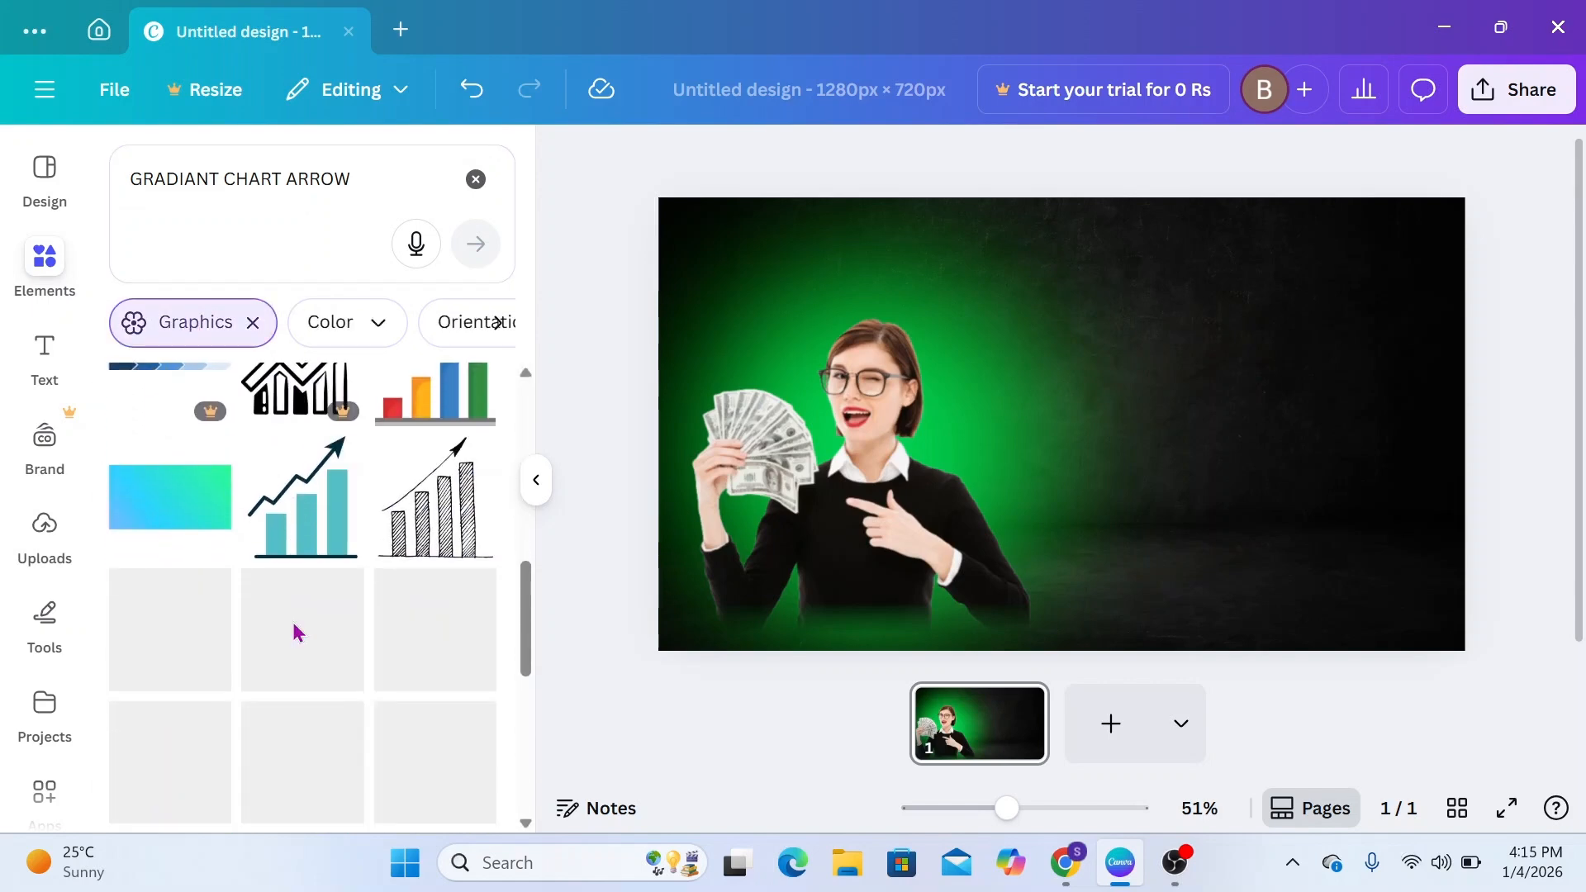
scroll(447, 663, down, 4)
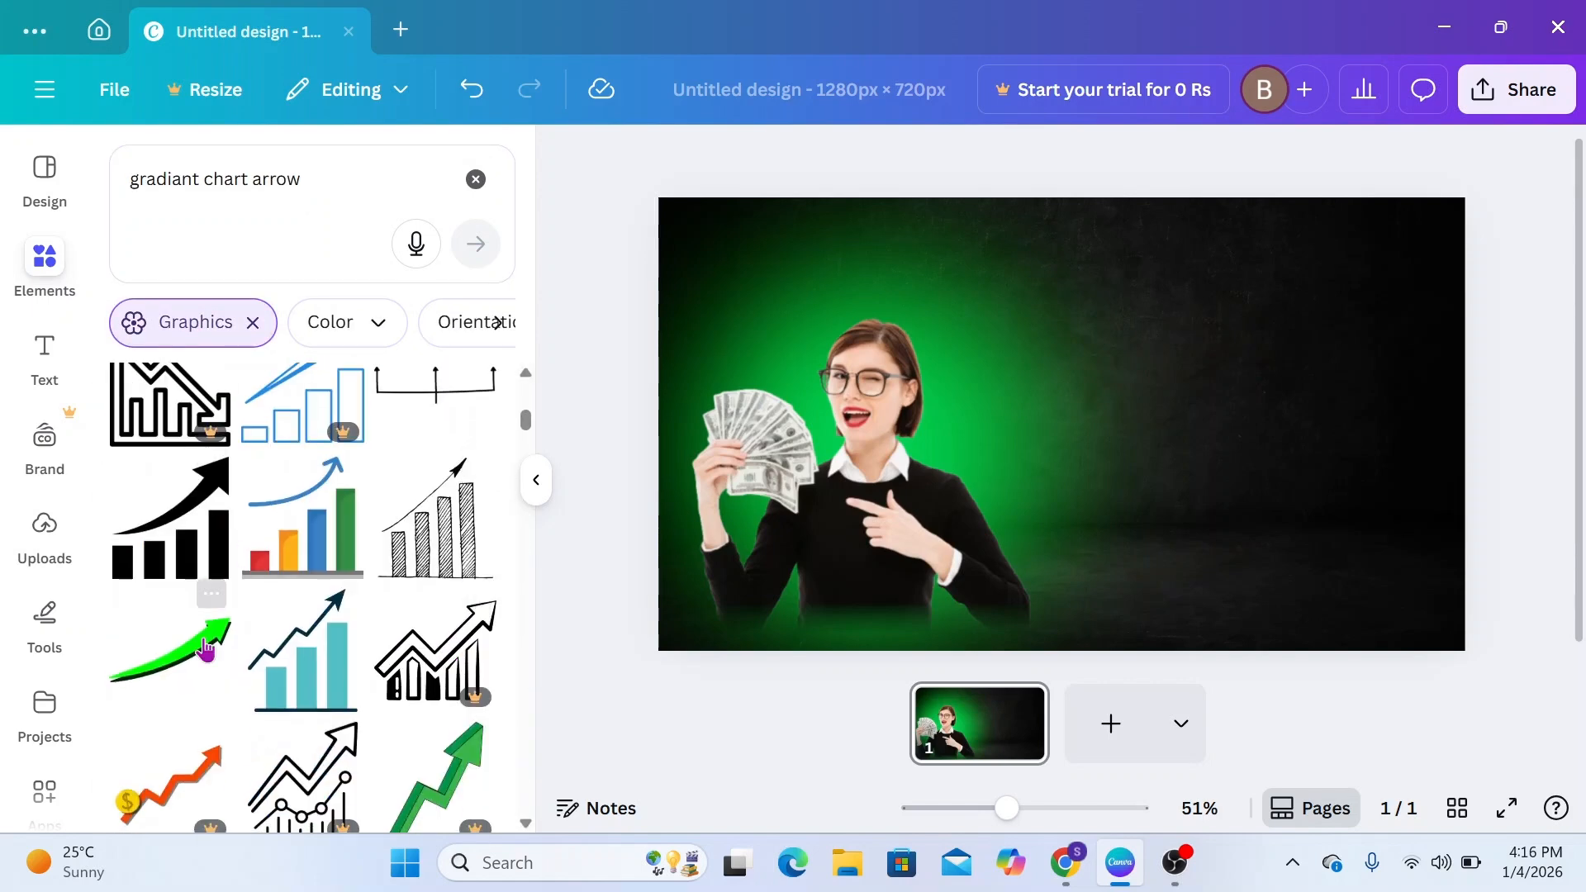
click(209, 621)
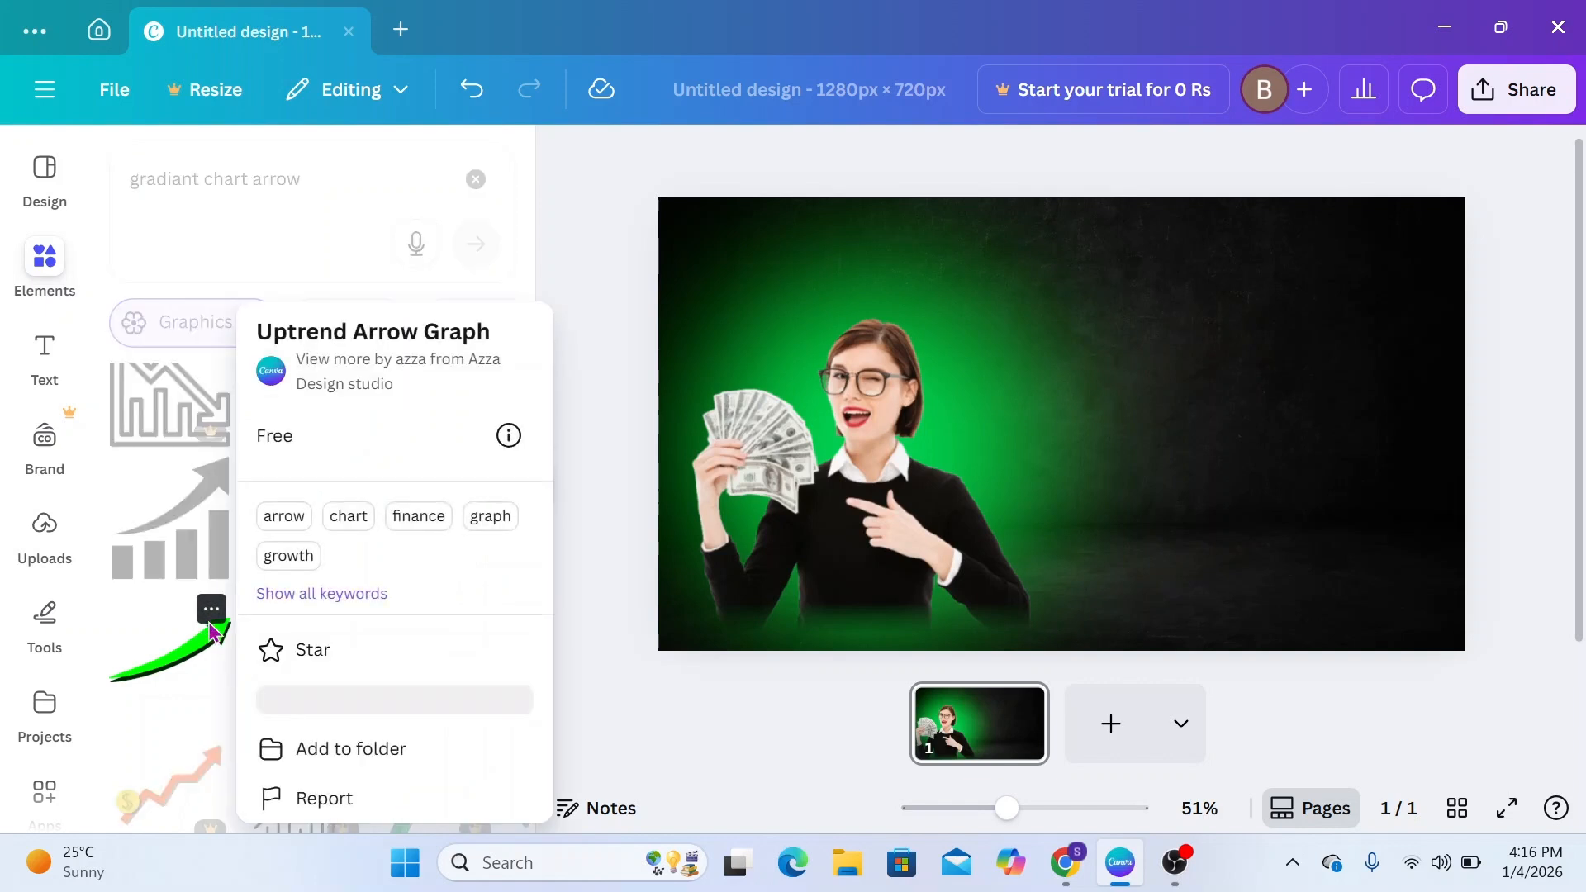
click(345, 717)
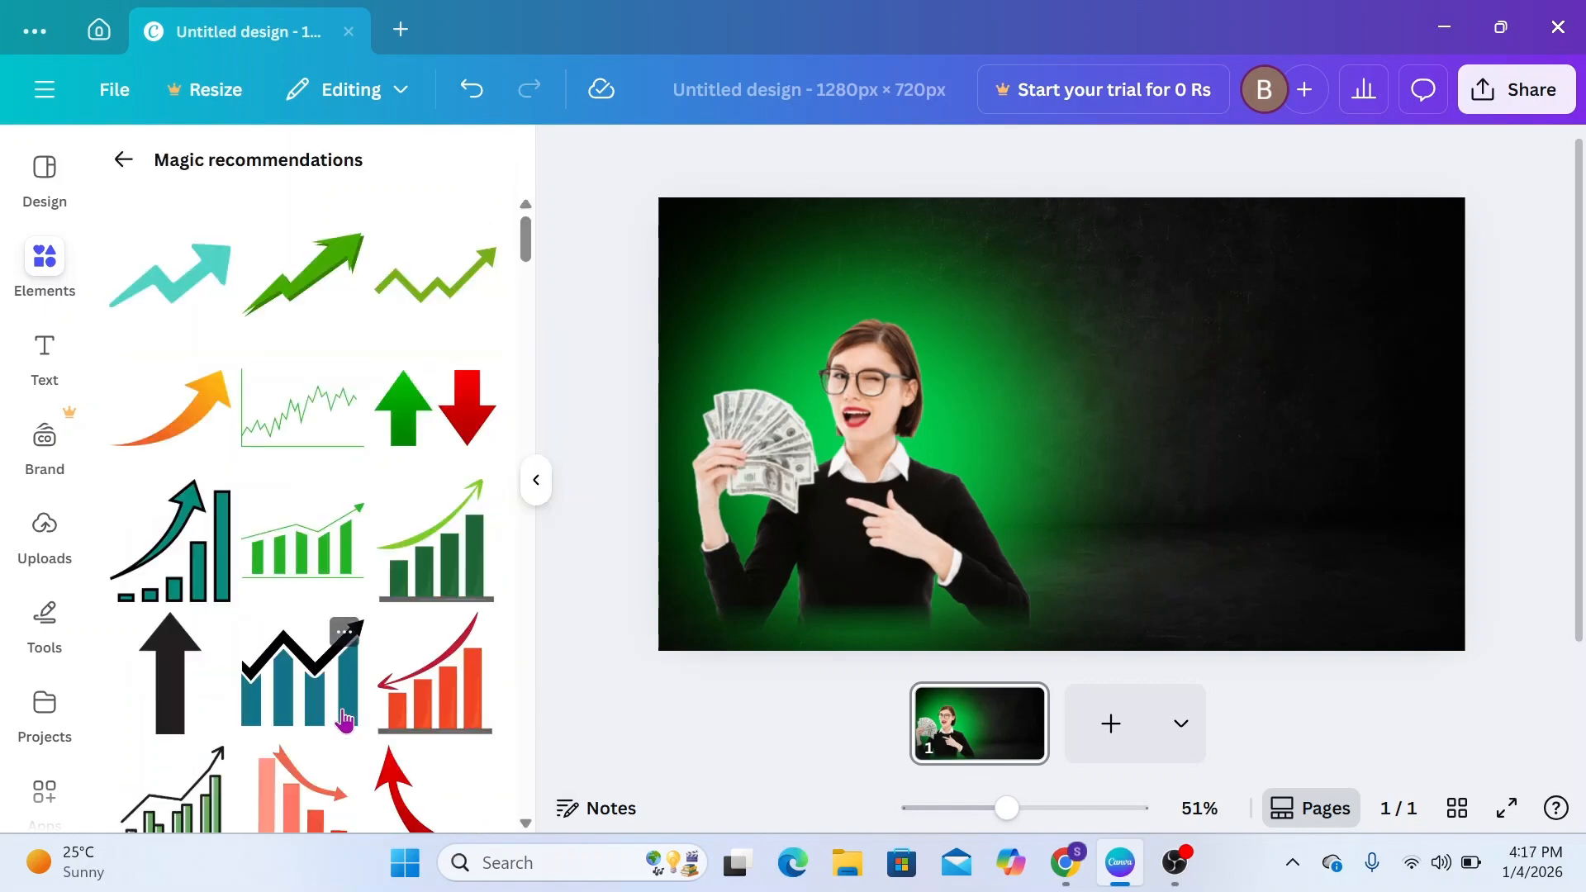
Add the black bar chart with a curved rising arrow, flipped horizontally, in the design's upper-left corner above the money
scroll(269, 742, down, 2)
scroll(268, 741, down, 8)
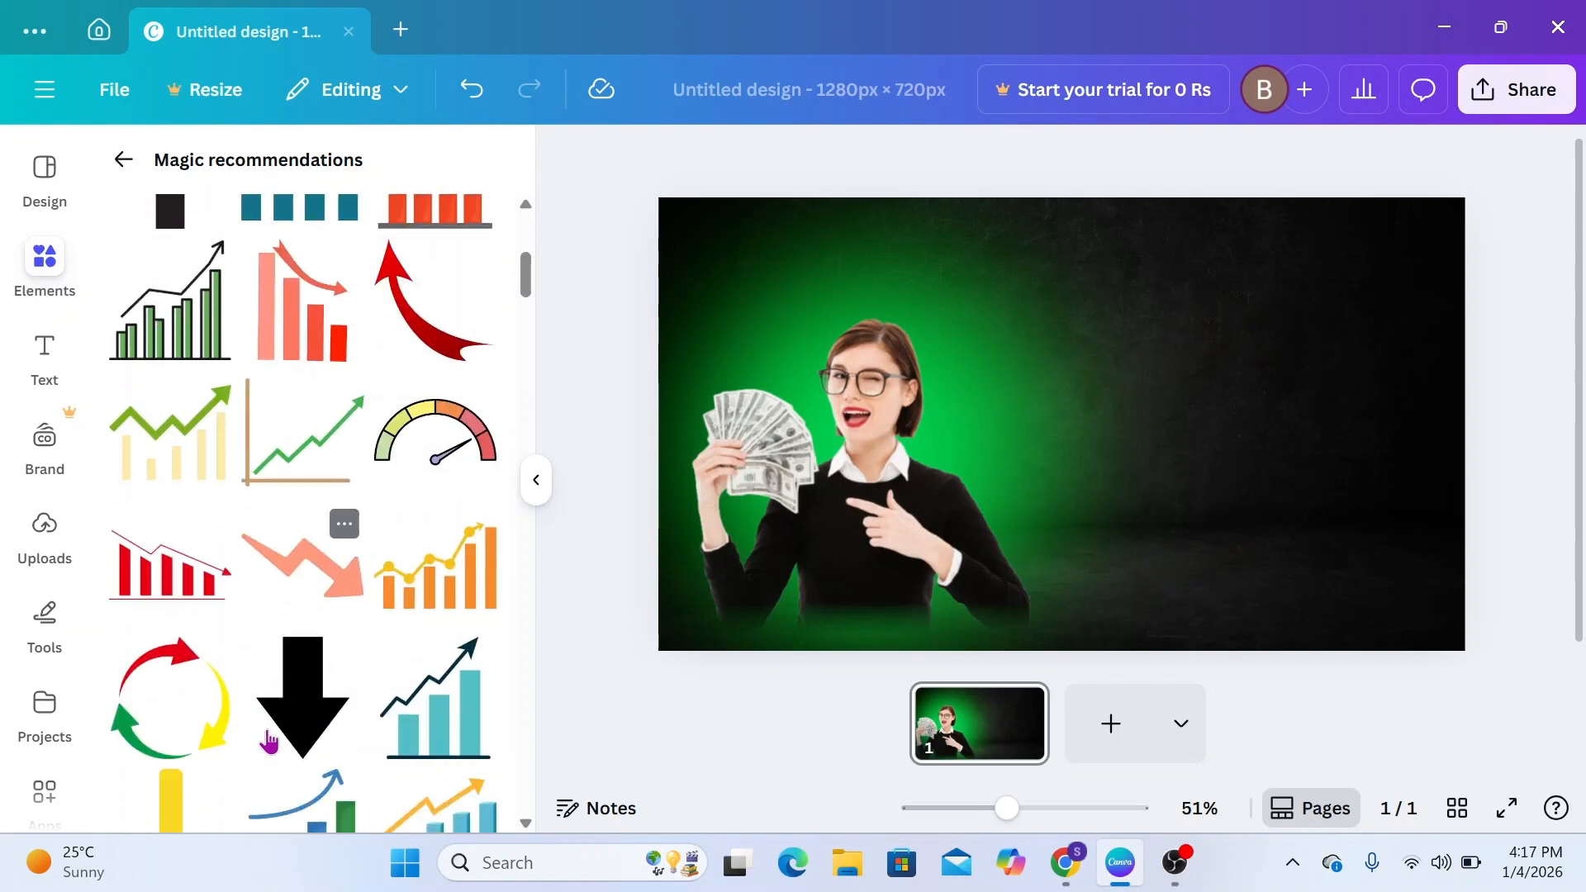
scroll(269, 741, down, 5)
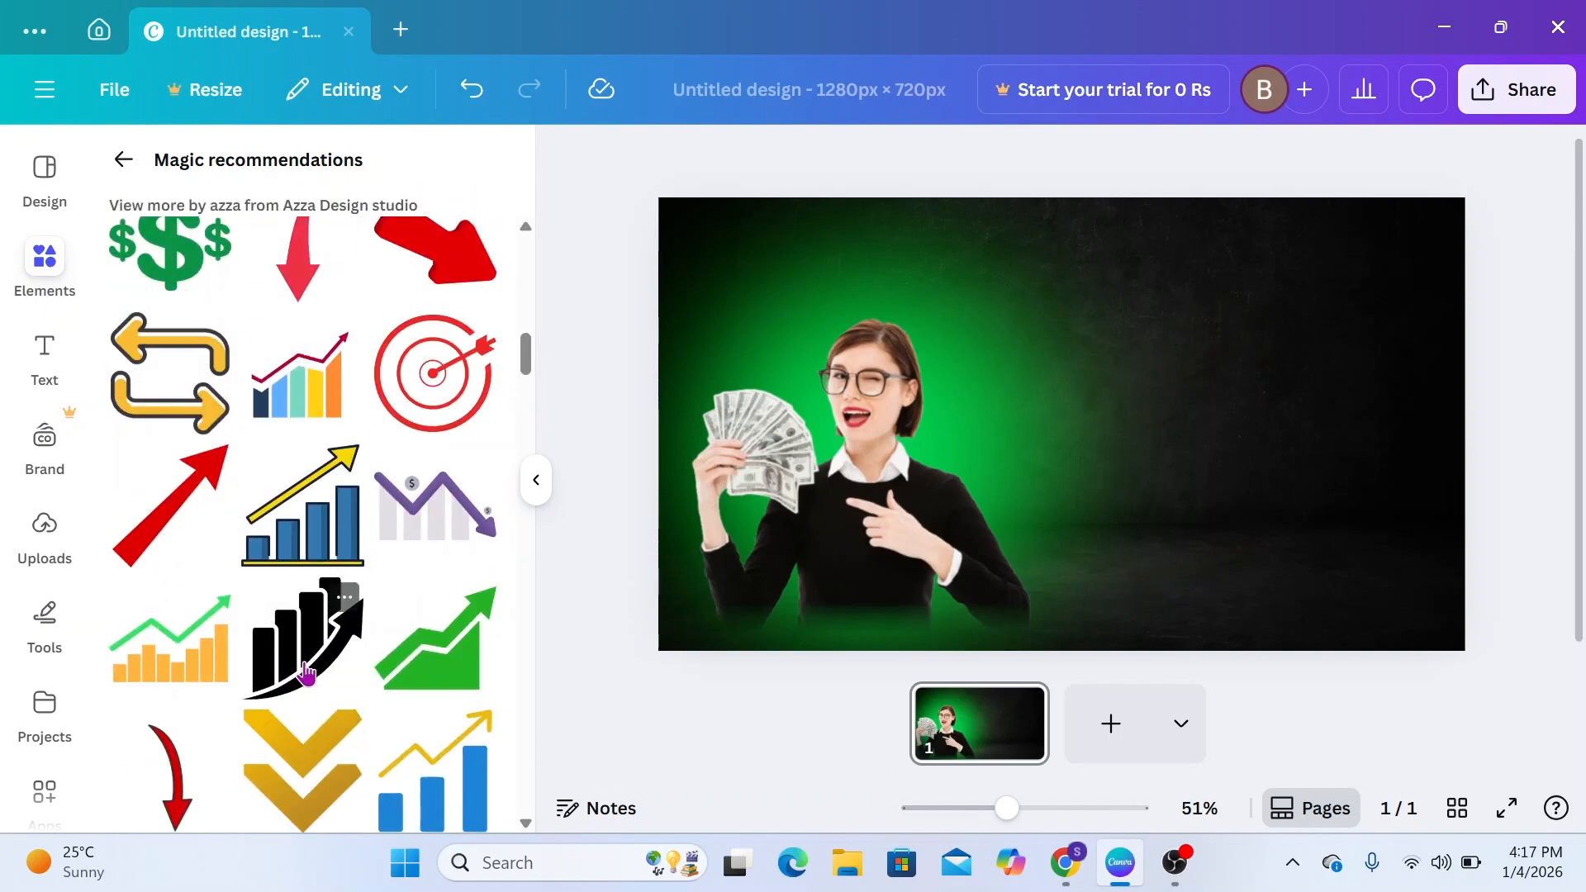
click(306, 672)
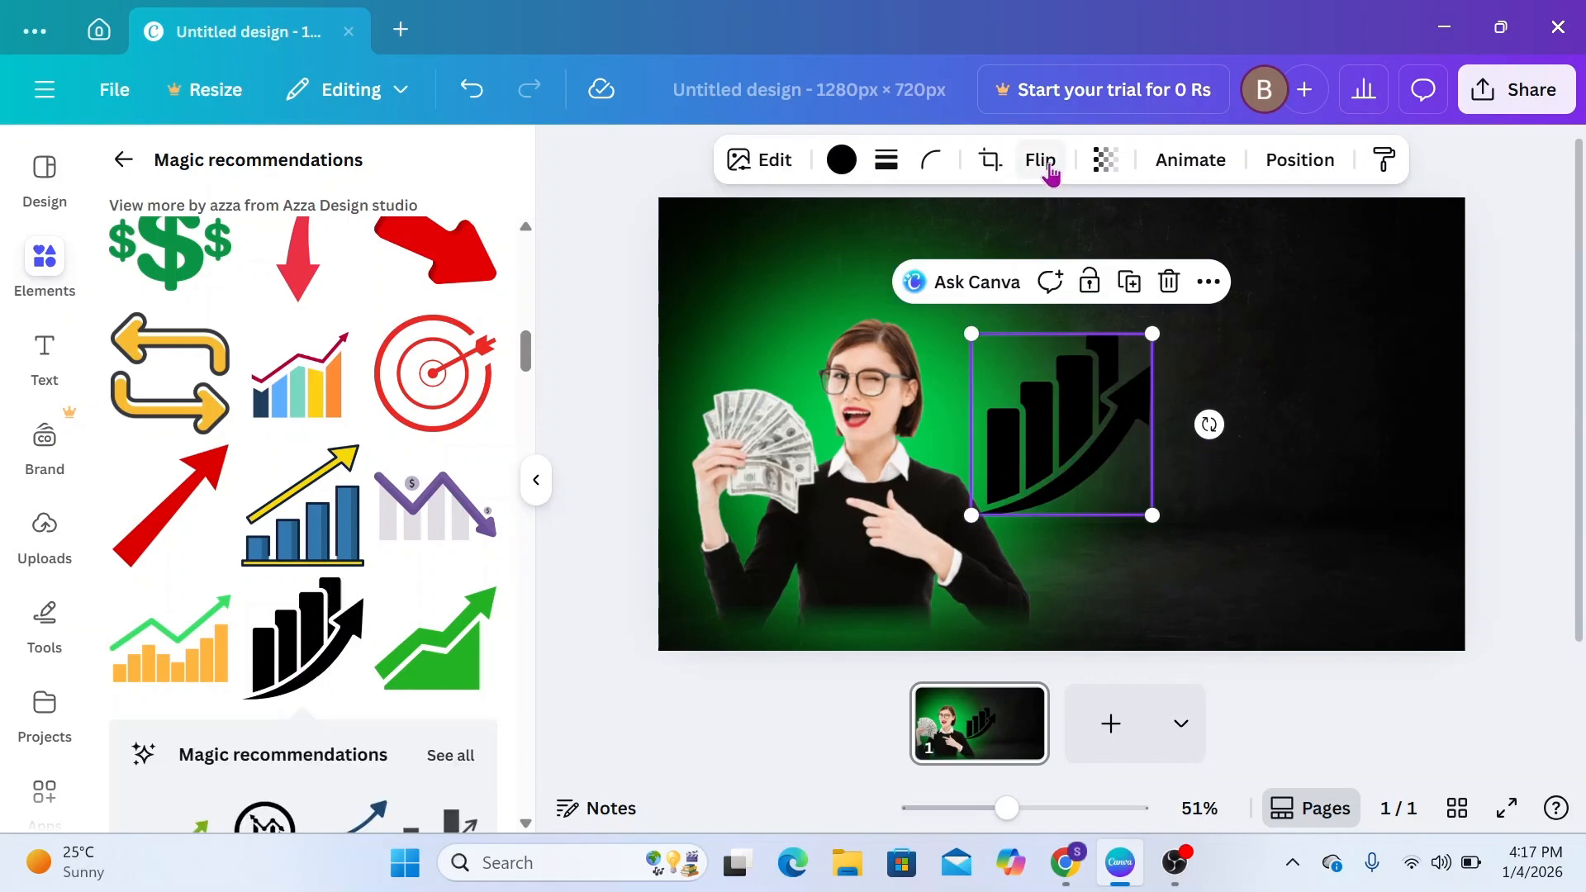
click(1047, 165)
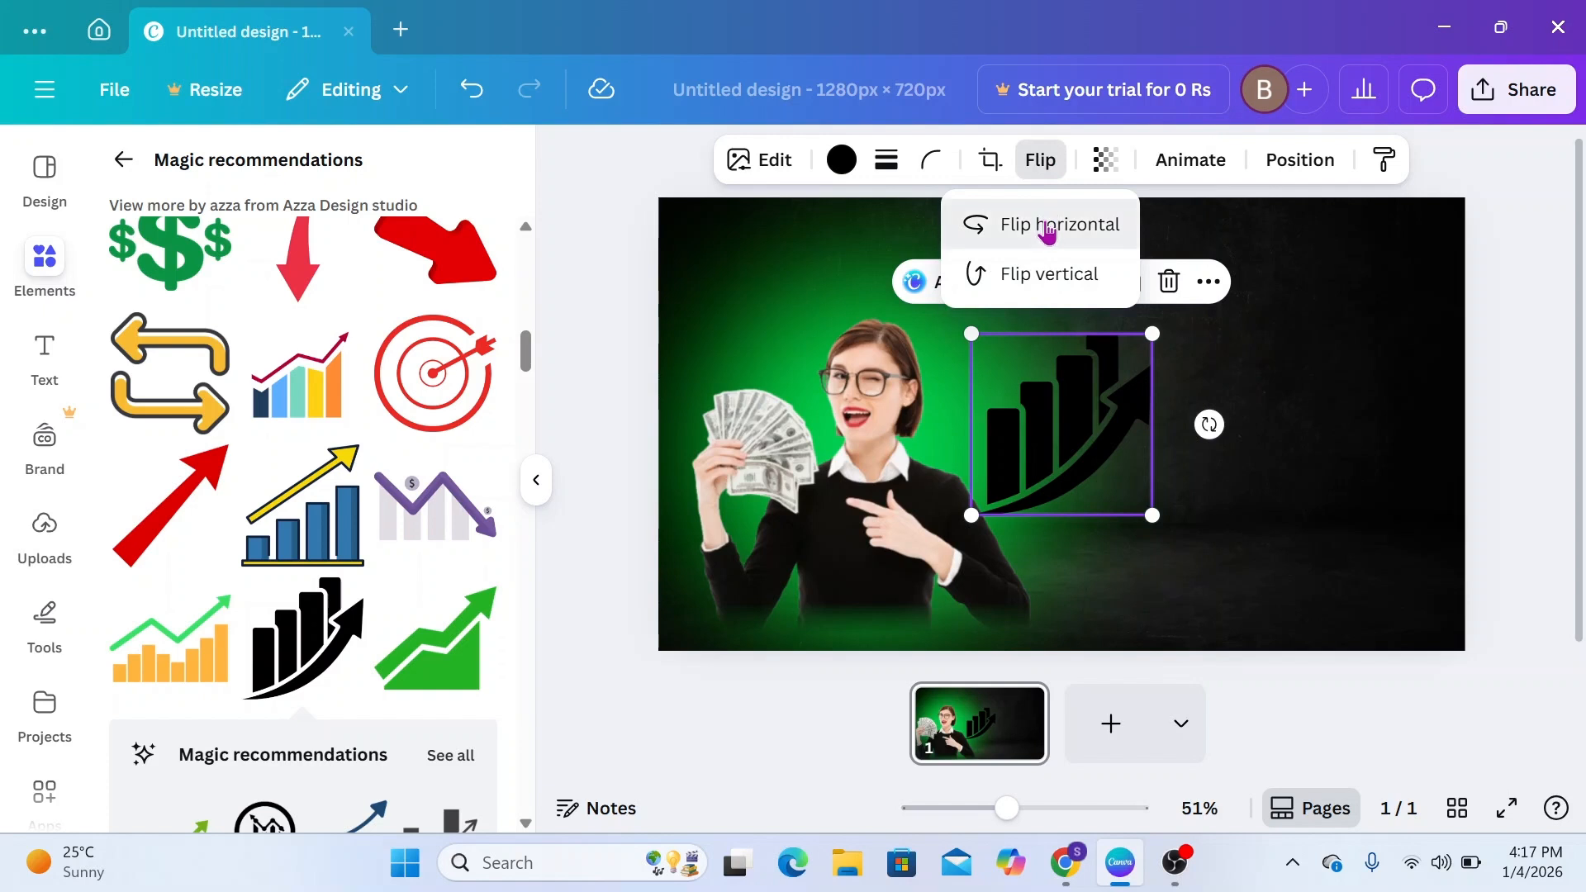
click(1048, 230)
drag(1099, 418, 796, 314)
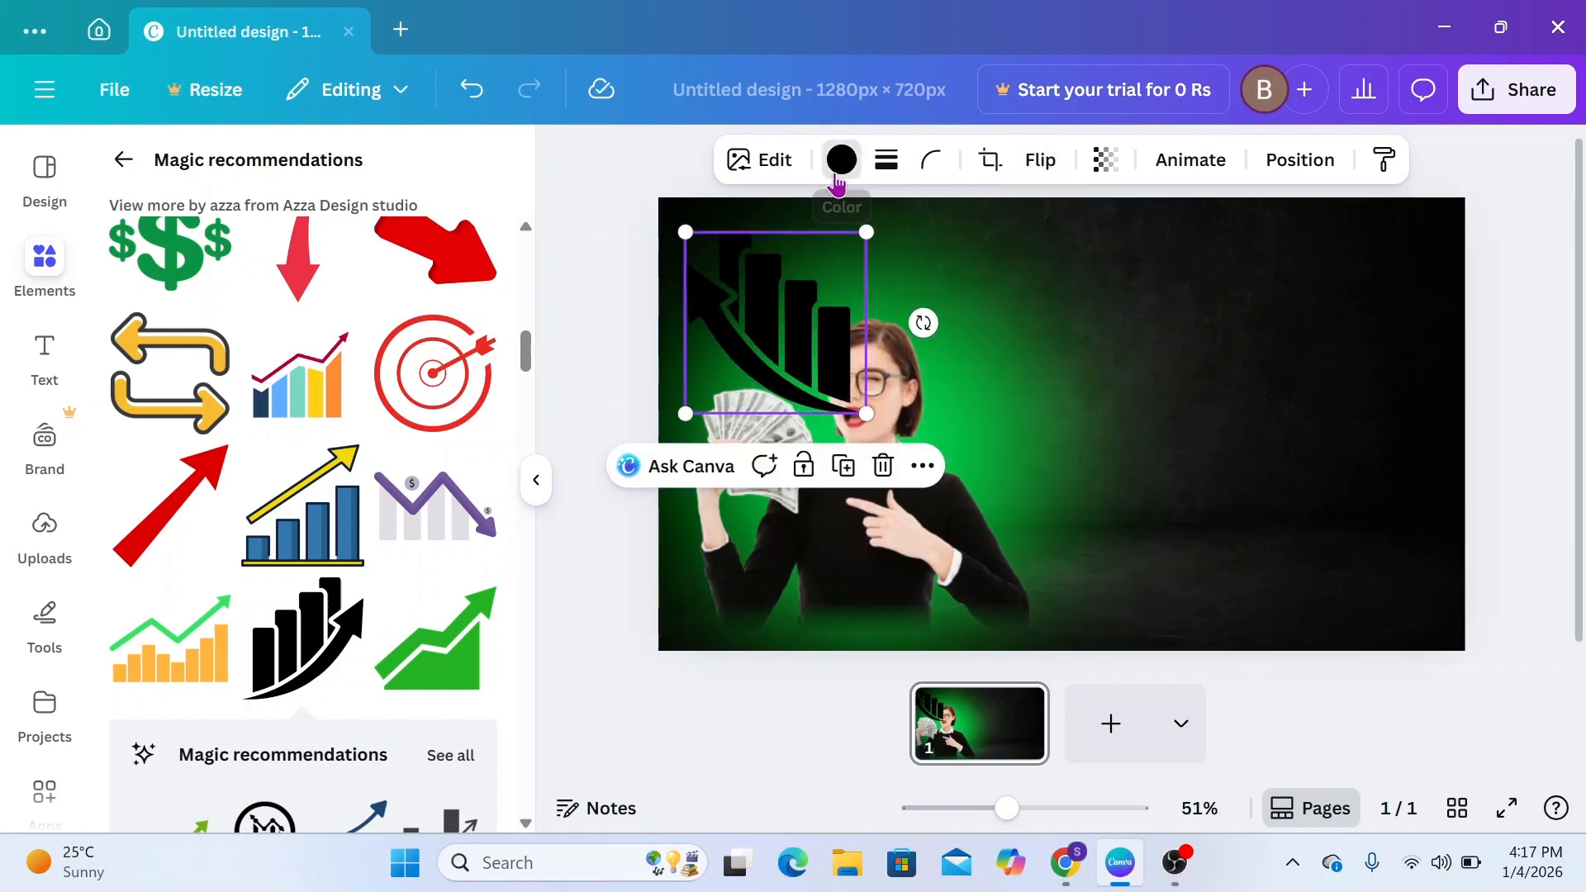
Recolour the chart graphic with the document's green and give it an Outline shadow of size 15 in yellow #E7D95C
click(837, 177)
click(249, 357)
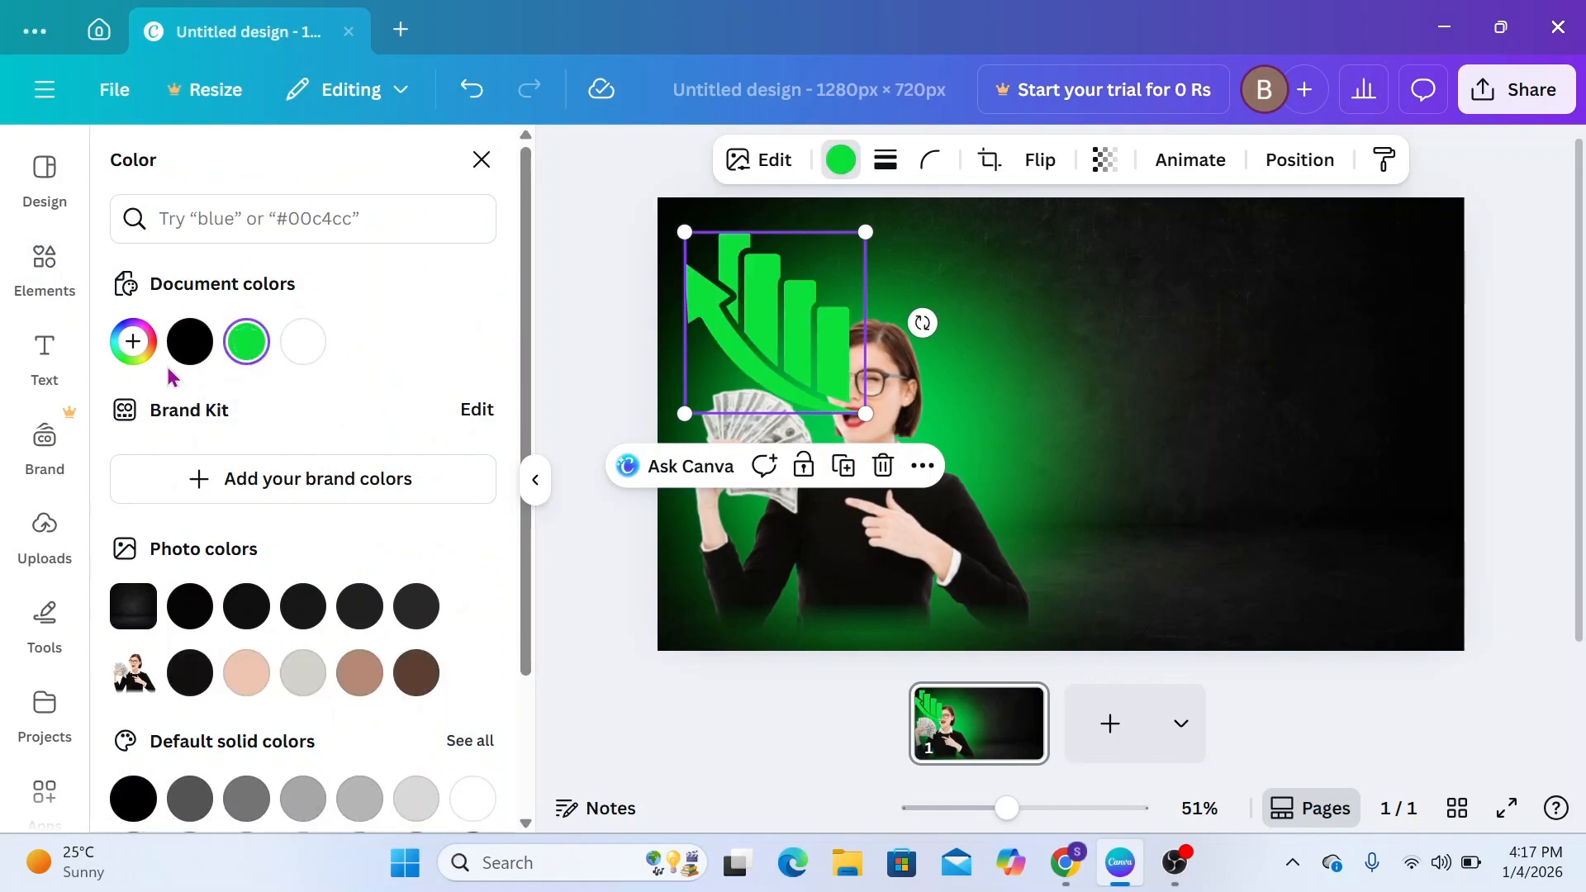
click(749, 175)
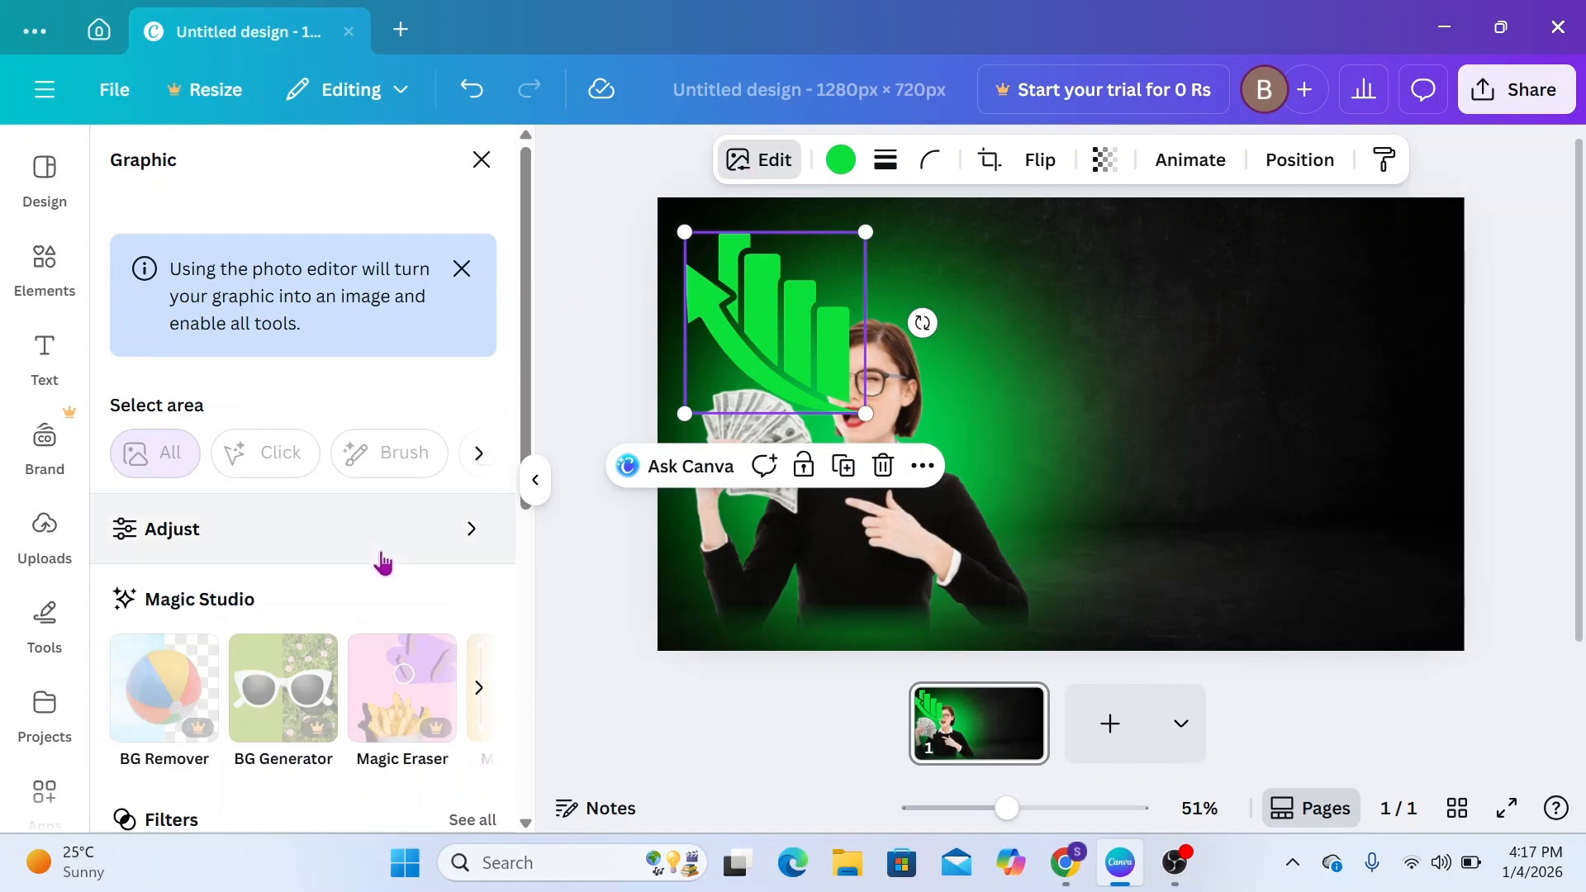
scroll(381, 554, down, 6)
click(173, 543)
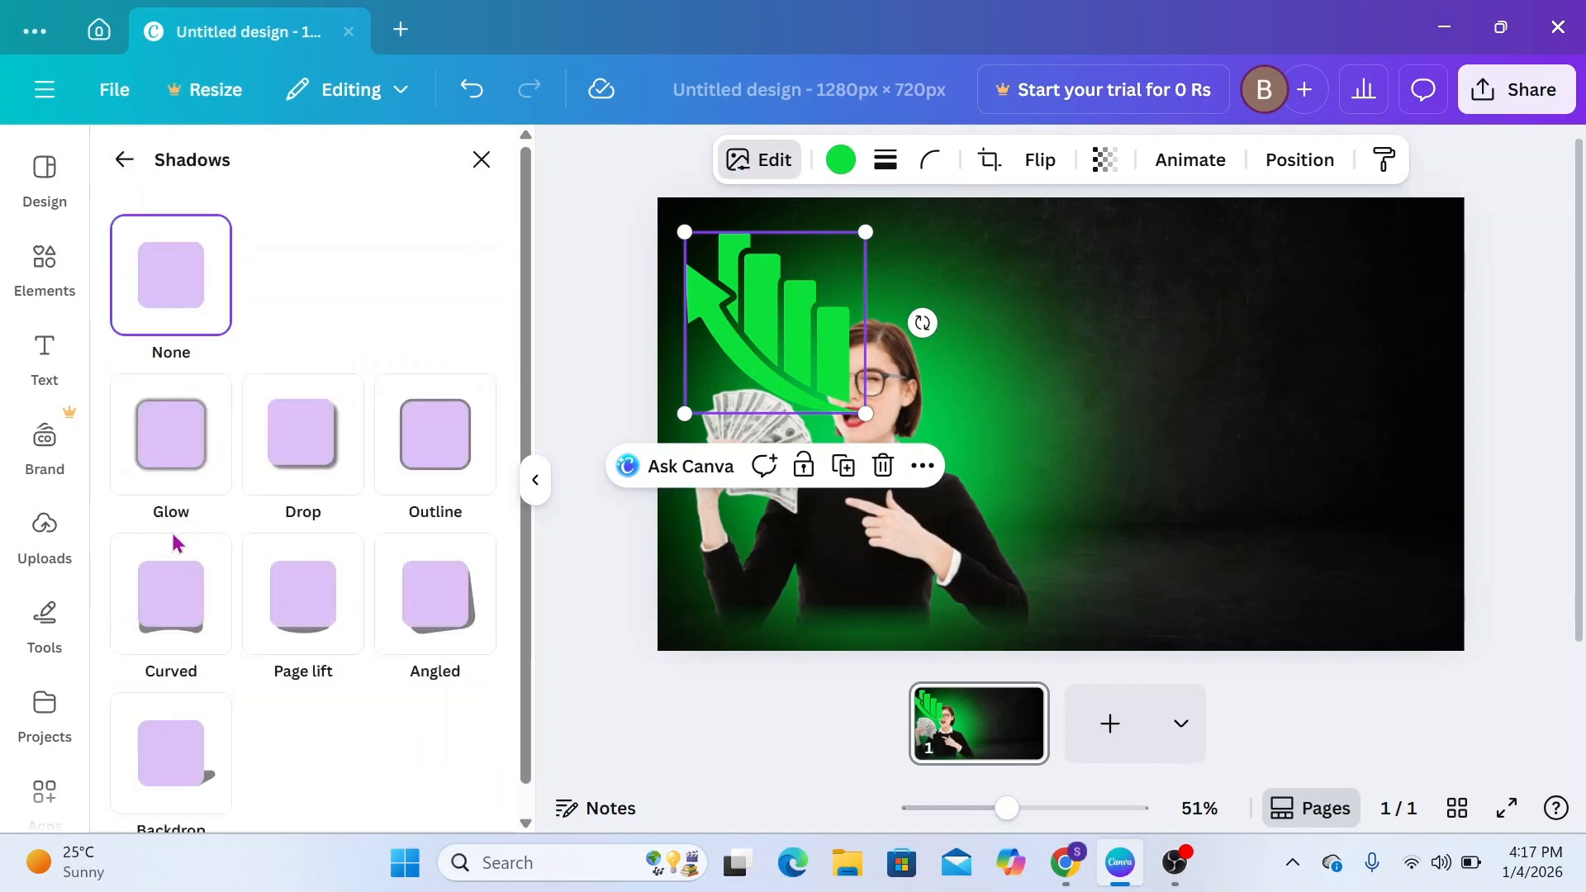
click(412, 471)
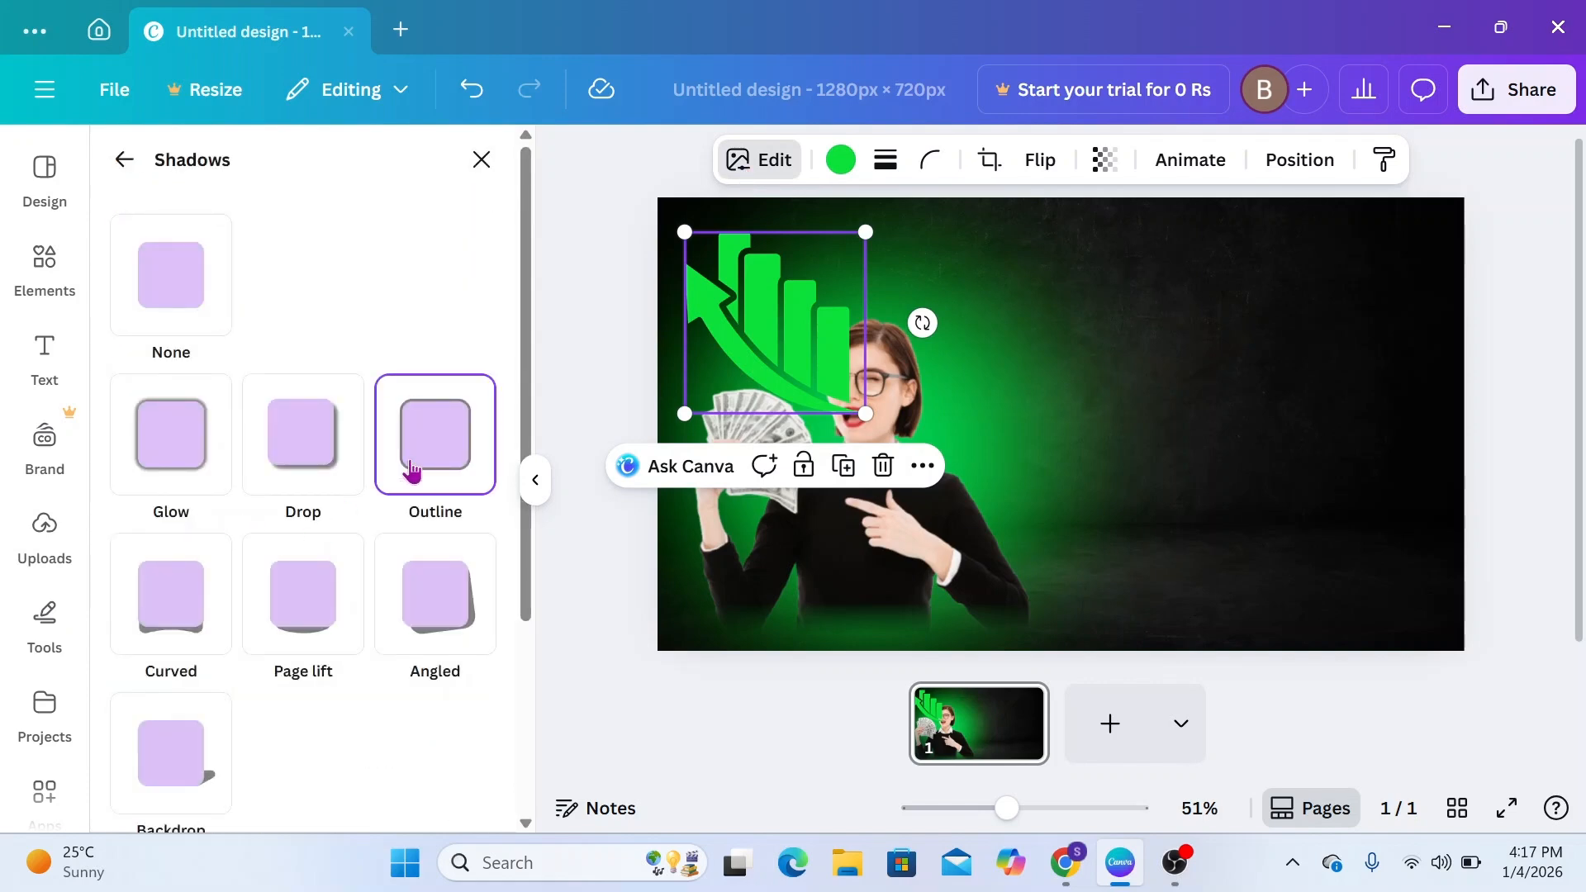
scroll(374, 721, down, 3)
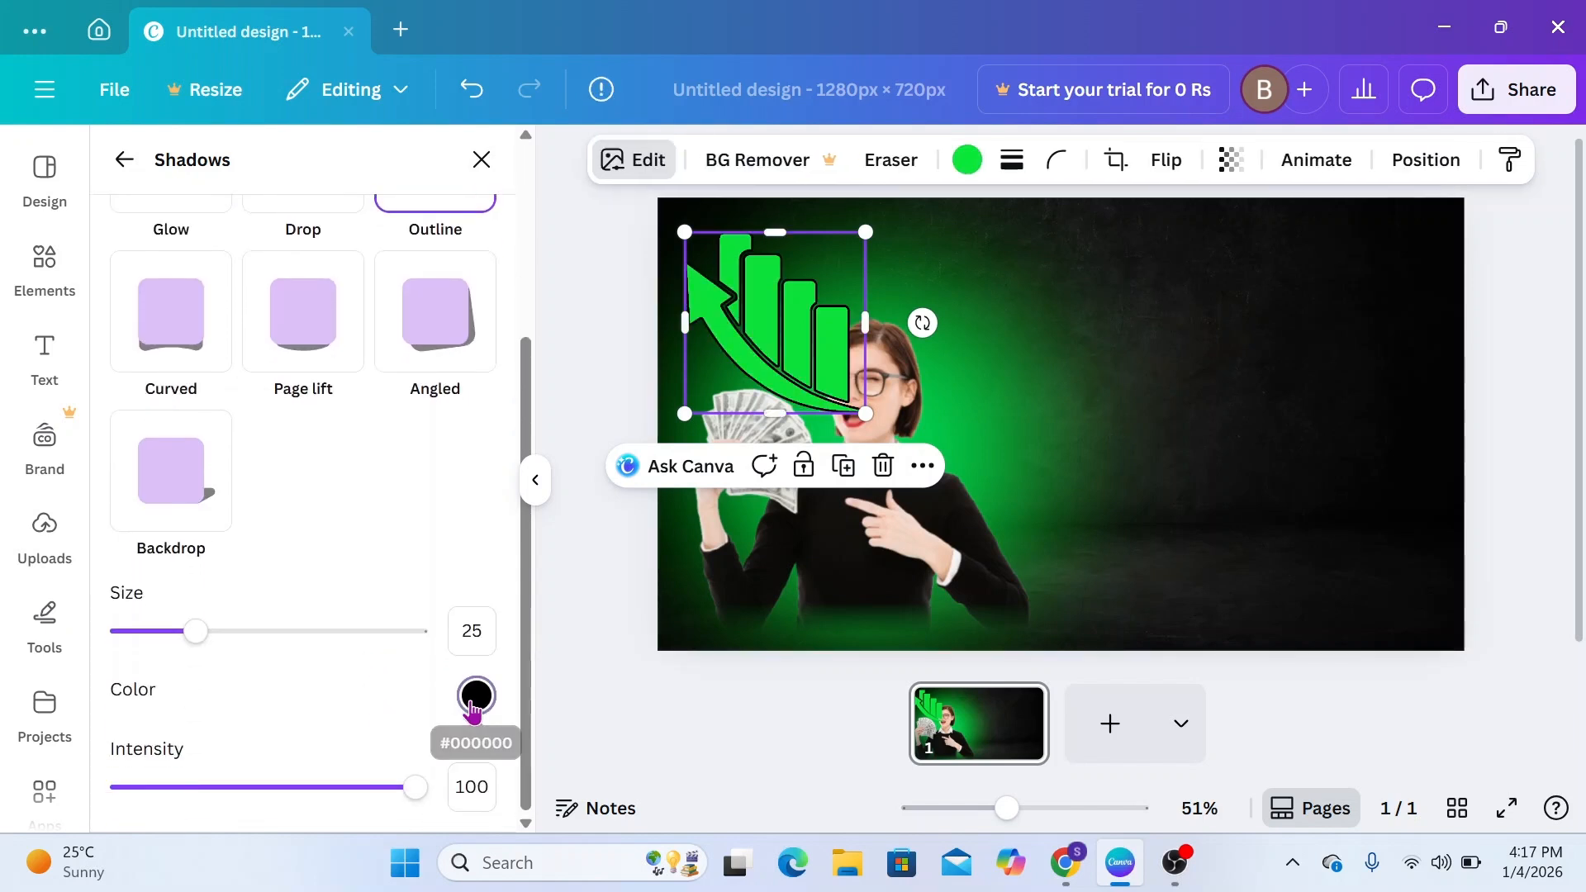
click(473, 709)
drag(482, 573, 661, 439)
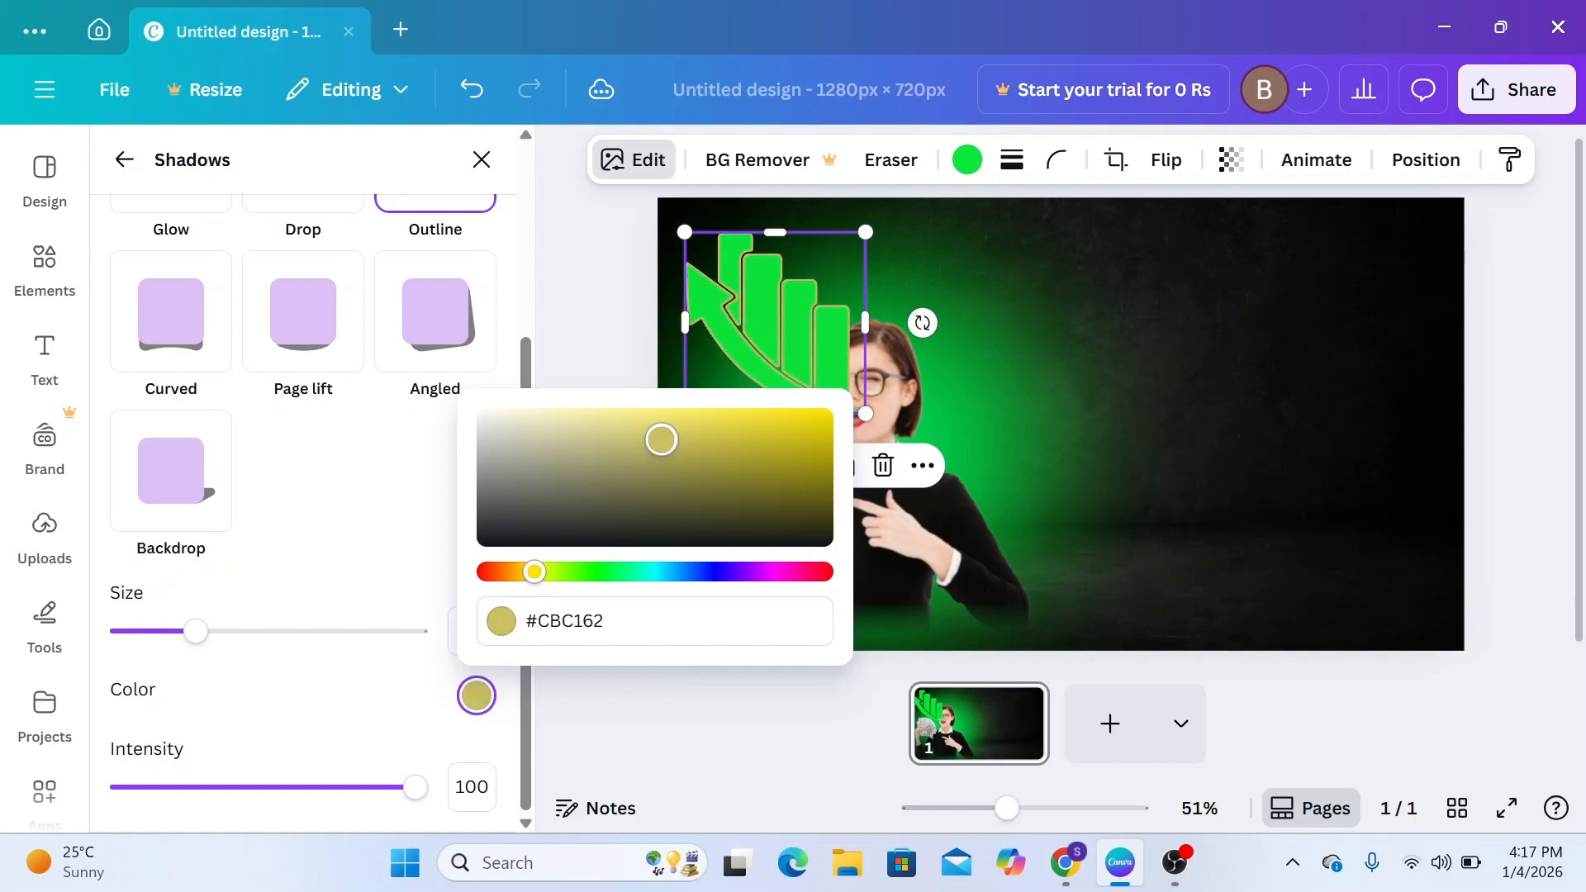
click(392, 554)
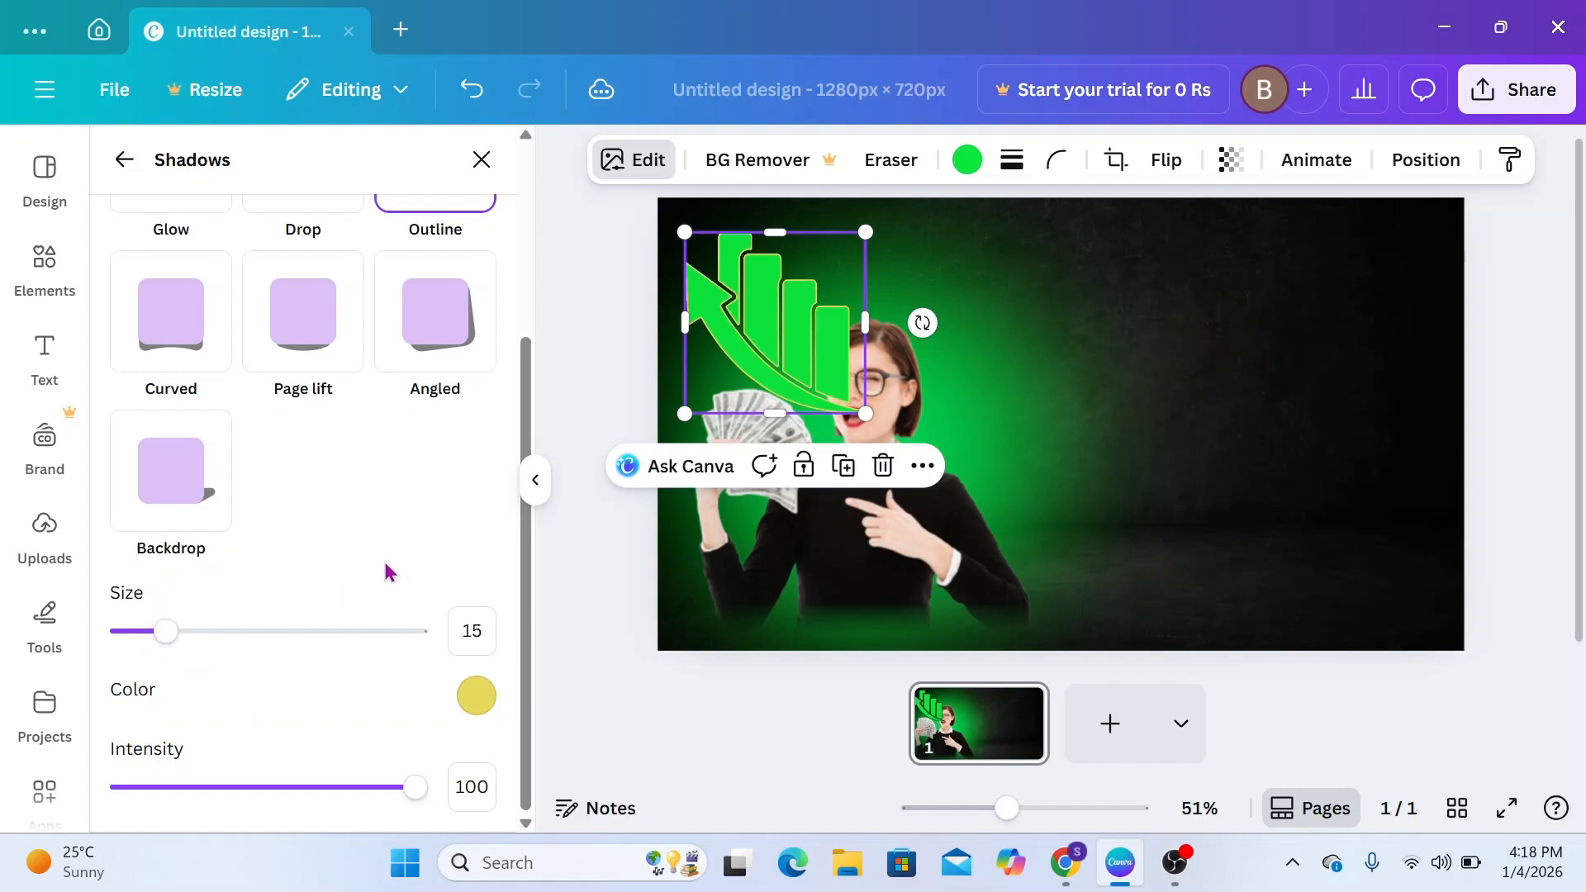
Move the green chart graphic's layer behind the woman cutout
click(1427, 160)
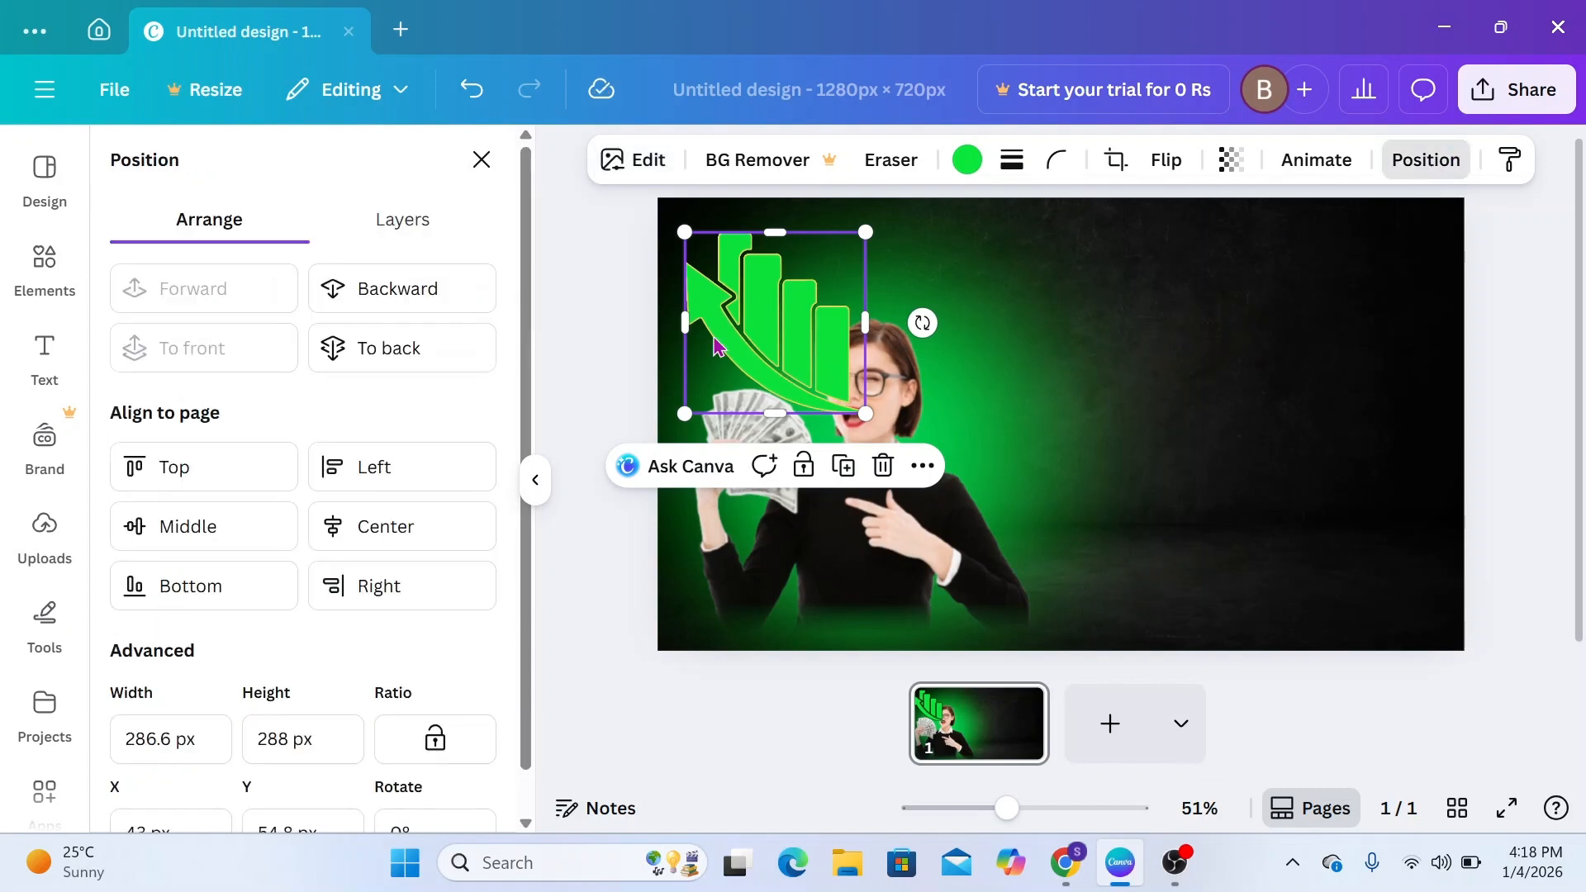
click(409, 219)
drag(351, 372, 404, 531)
click(576, 508)
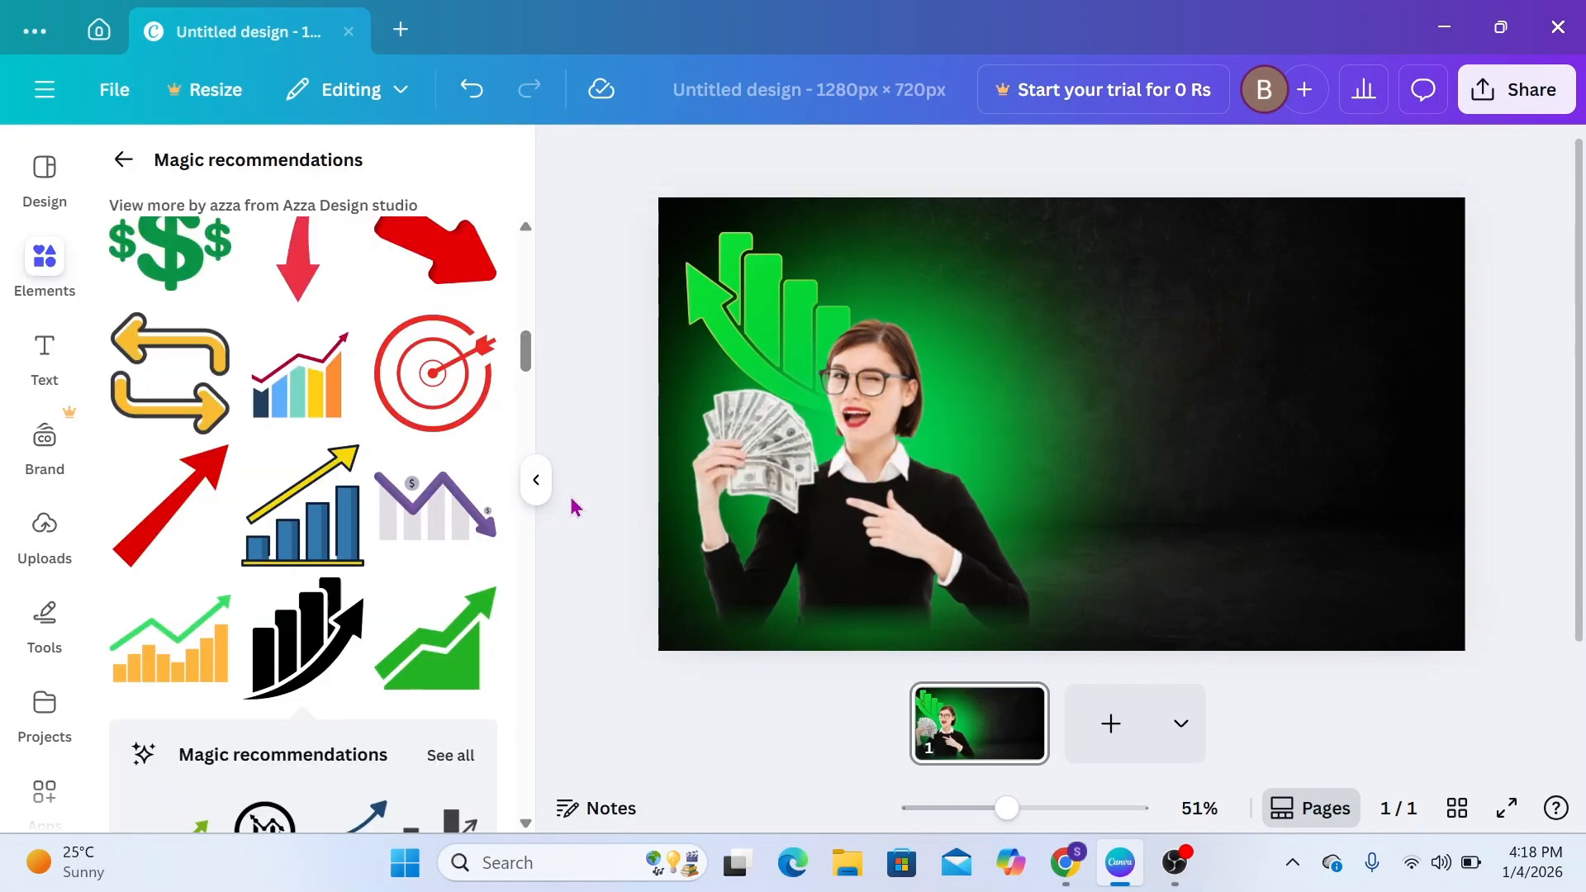
Add the solid green zigzag rising arrow from the first row of the magic recommendations to the design
scroll(335, 552, up, 10)
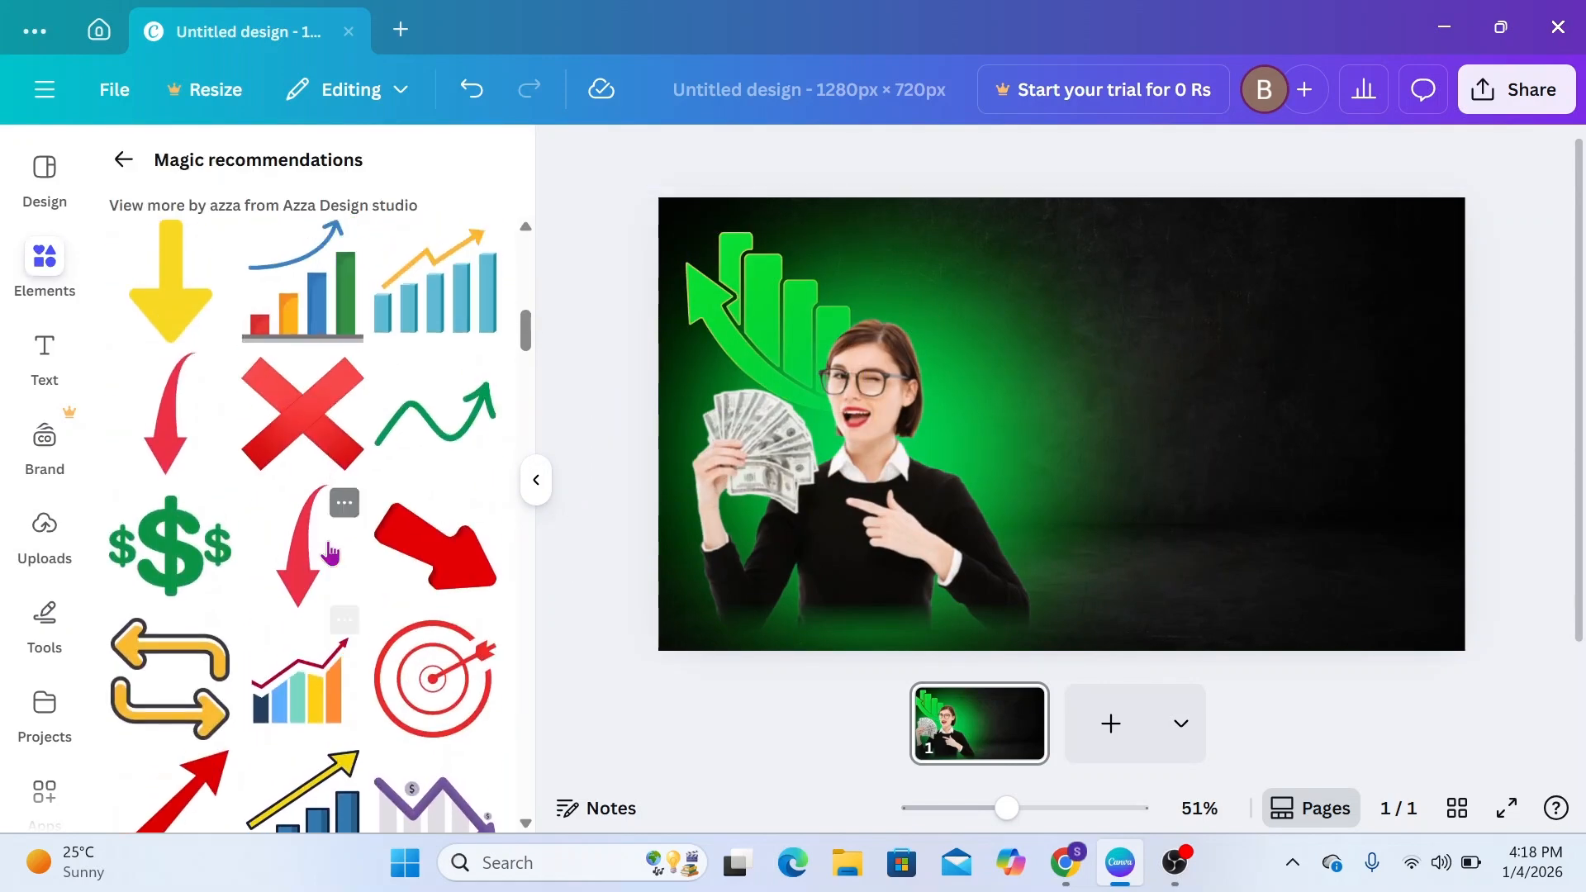
scroll(331, 552, up, 4)
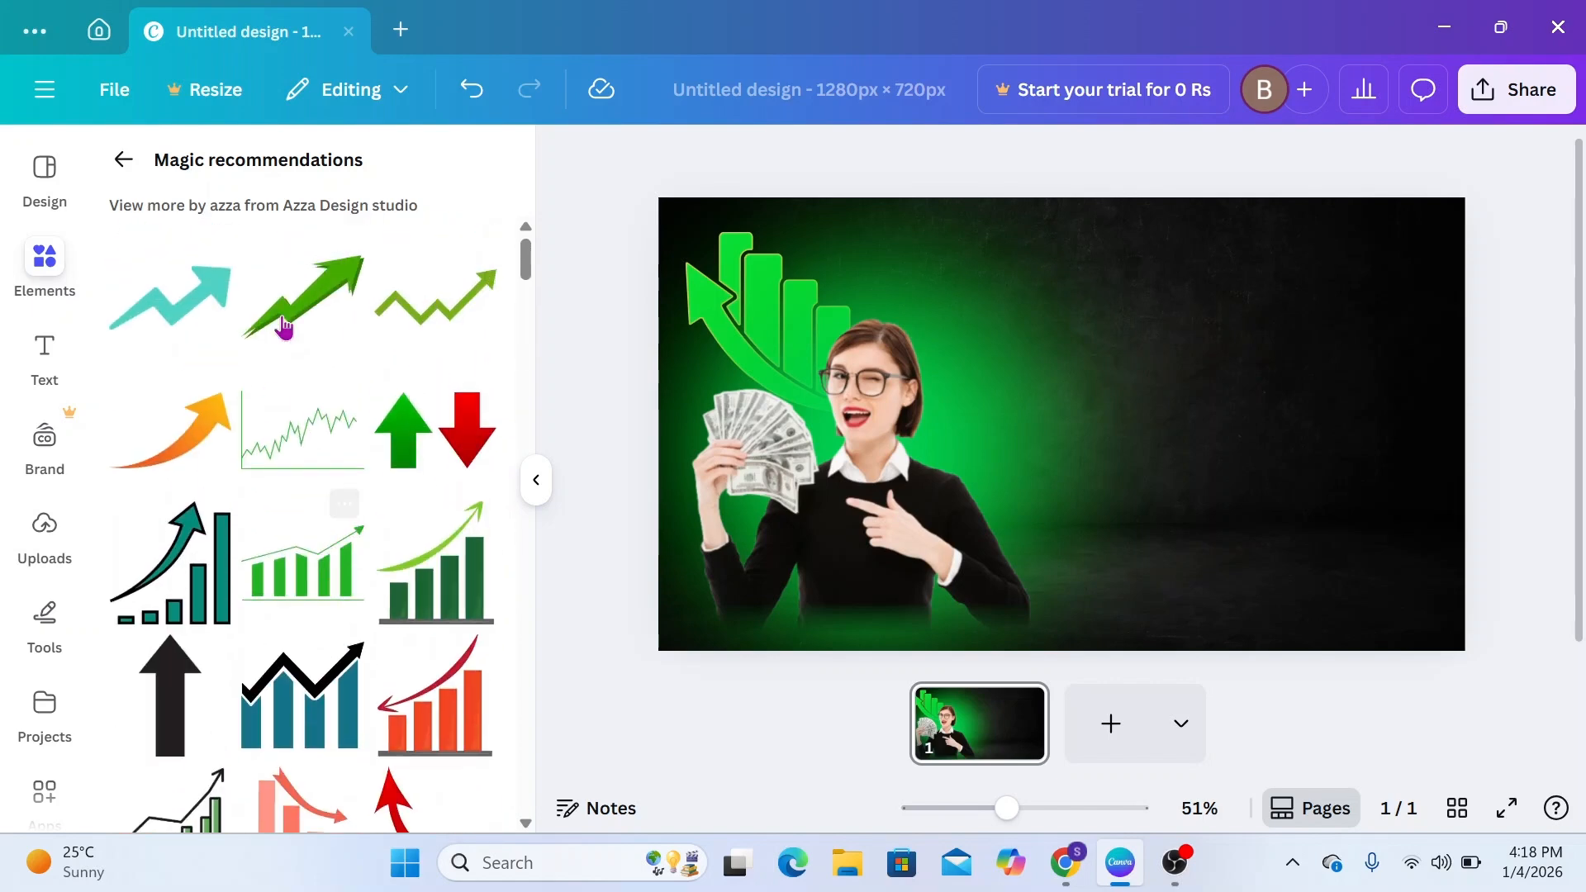
click(301, 320)
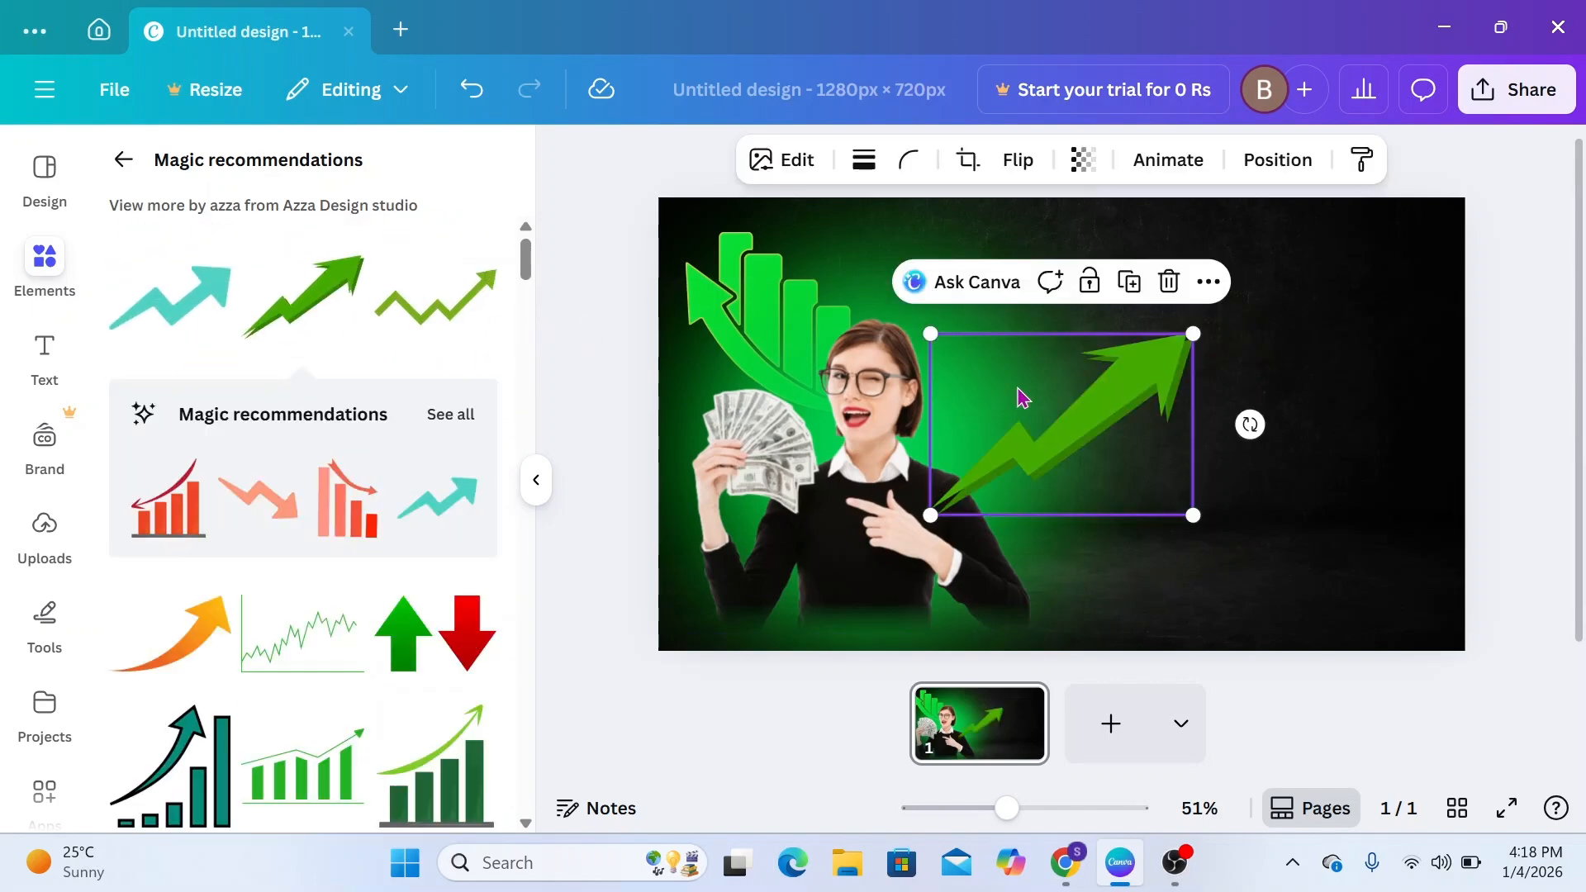
Give the zigzag arrow an Outline shadow in yellow #EBD751 and make the outline thinner than the default size
click(797, 161)
scroll(396, 577, down, 5)
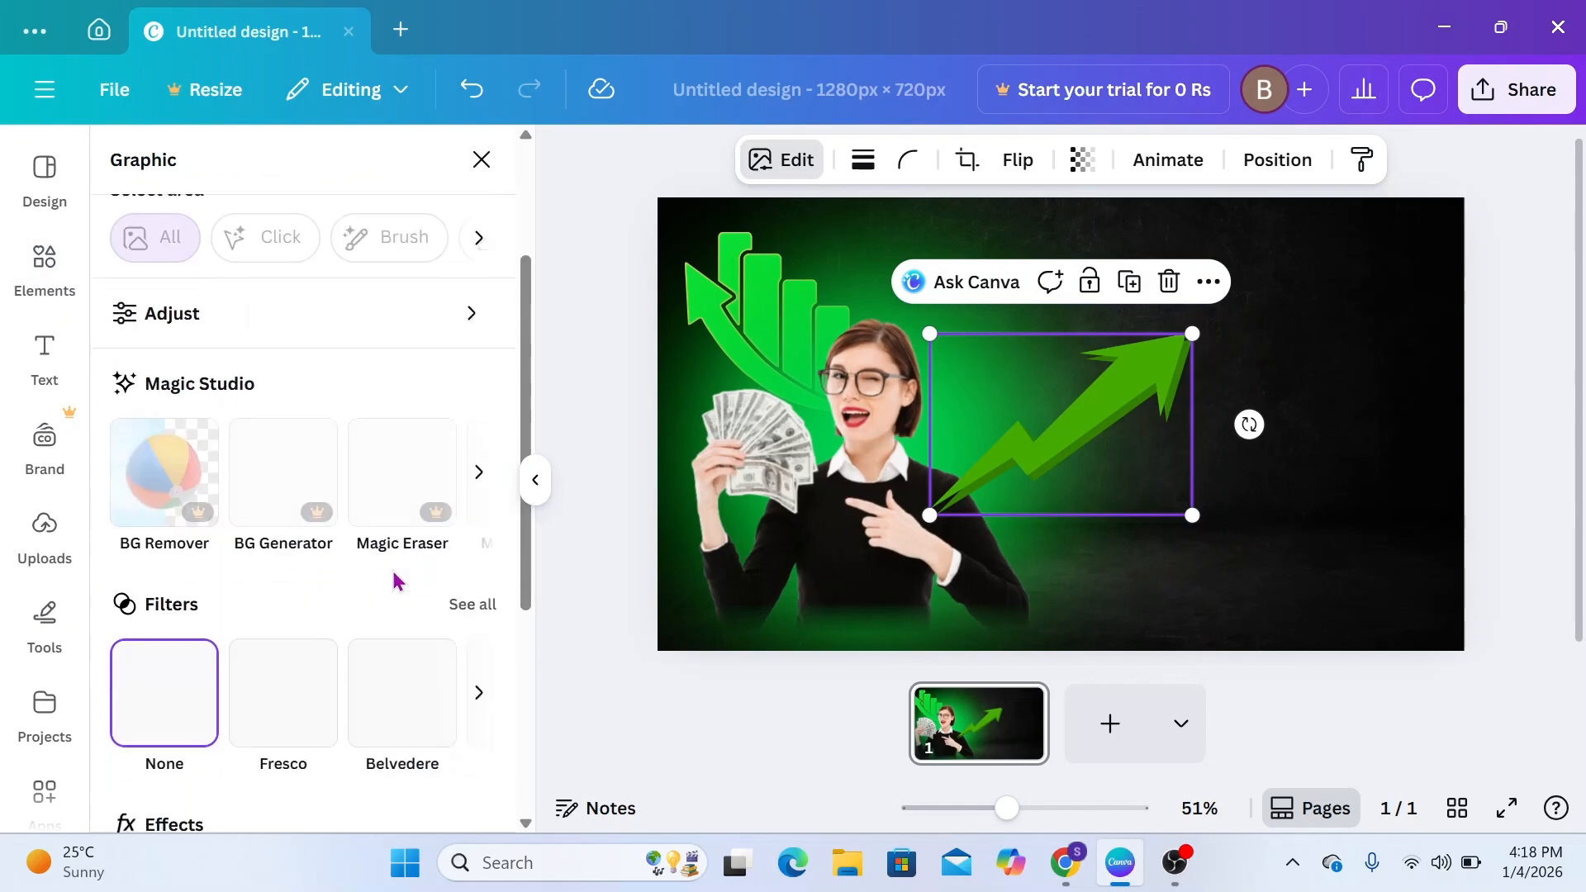
click(172, 557)
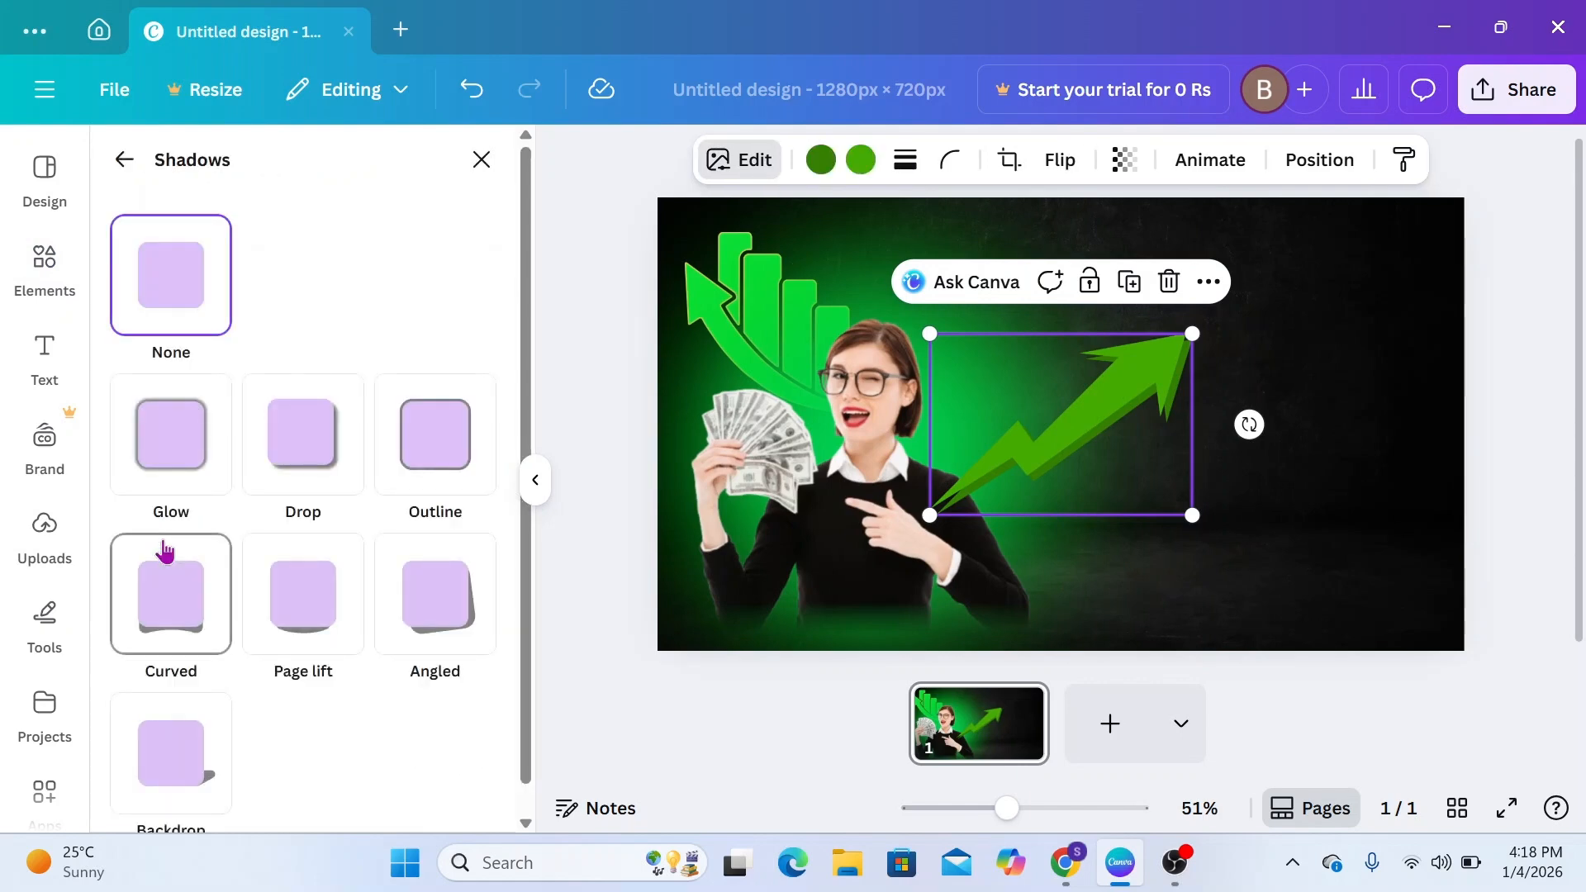
click(422, 467)
scroll(392, 714, down, 3)
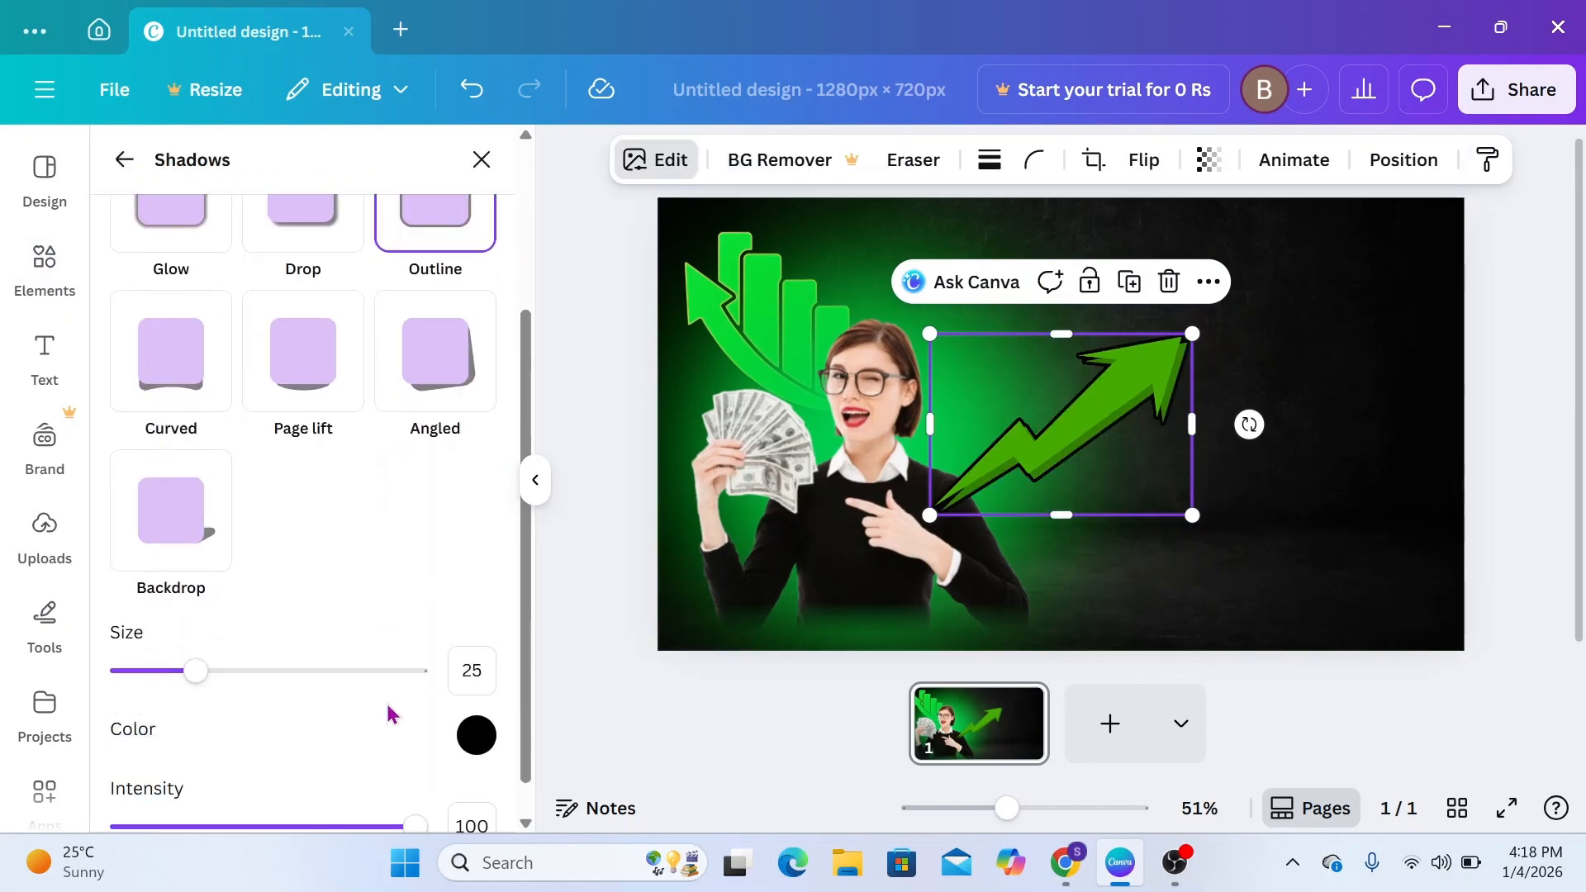
click(476, 697)
drag(481, 582, 734, 423)
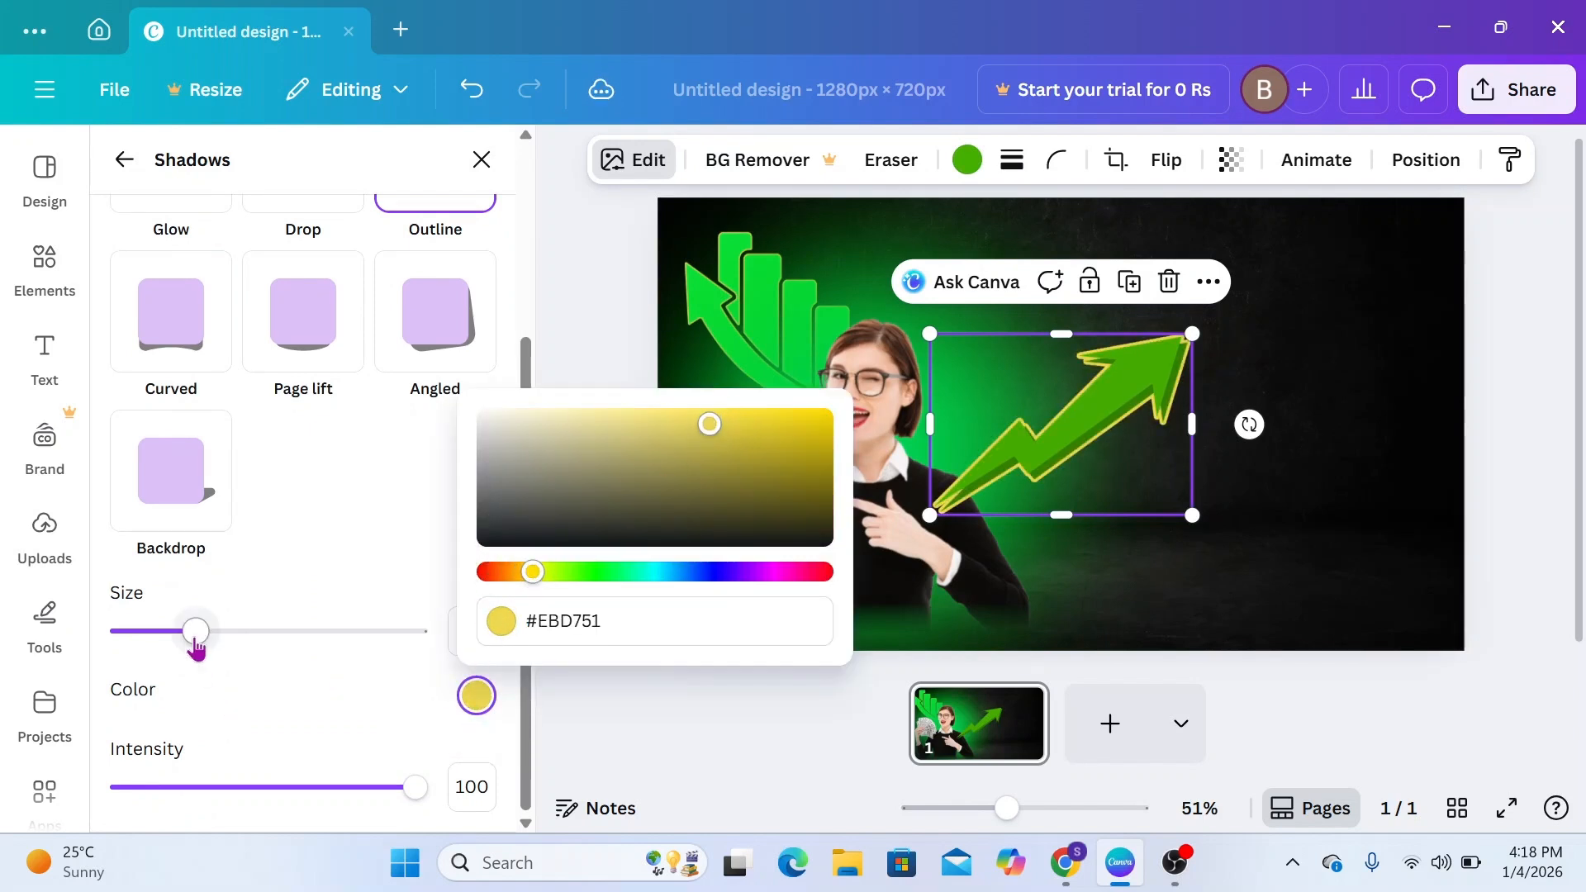
drag(195, 645, 168, 644)
click(541, 553)
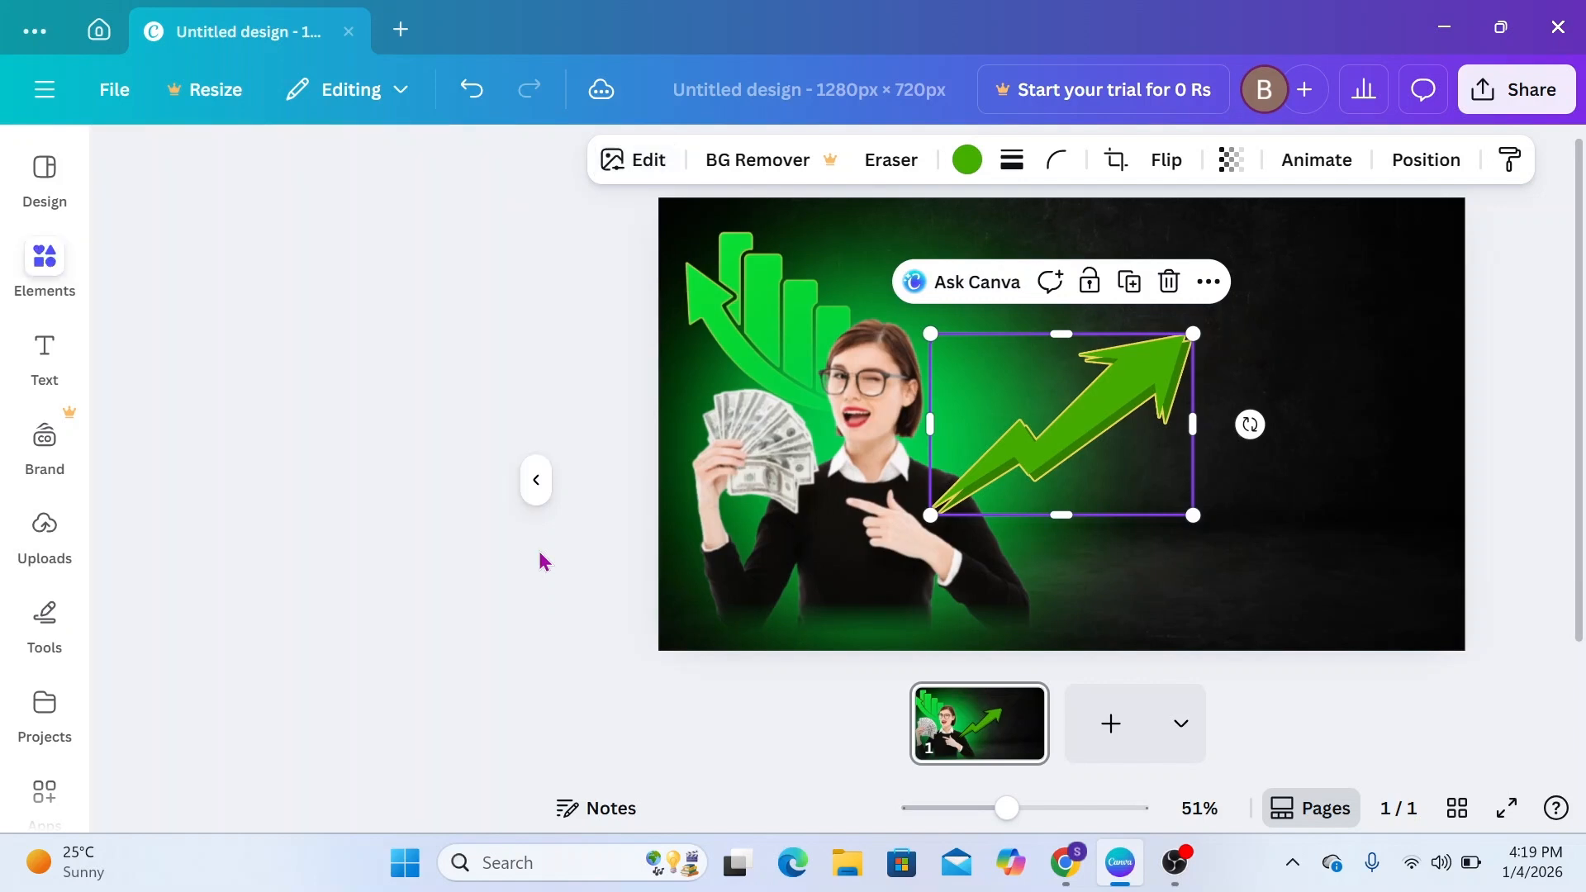
Duplicate the outlined zigzag arrow and shrink the original to a small arrow beside the woman's head
click(1130, 289)
drag(1132, 421, 1279, 467)
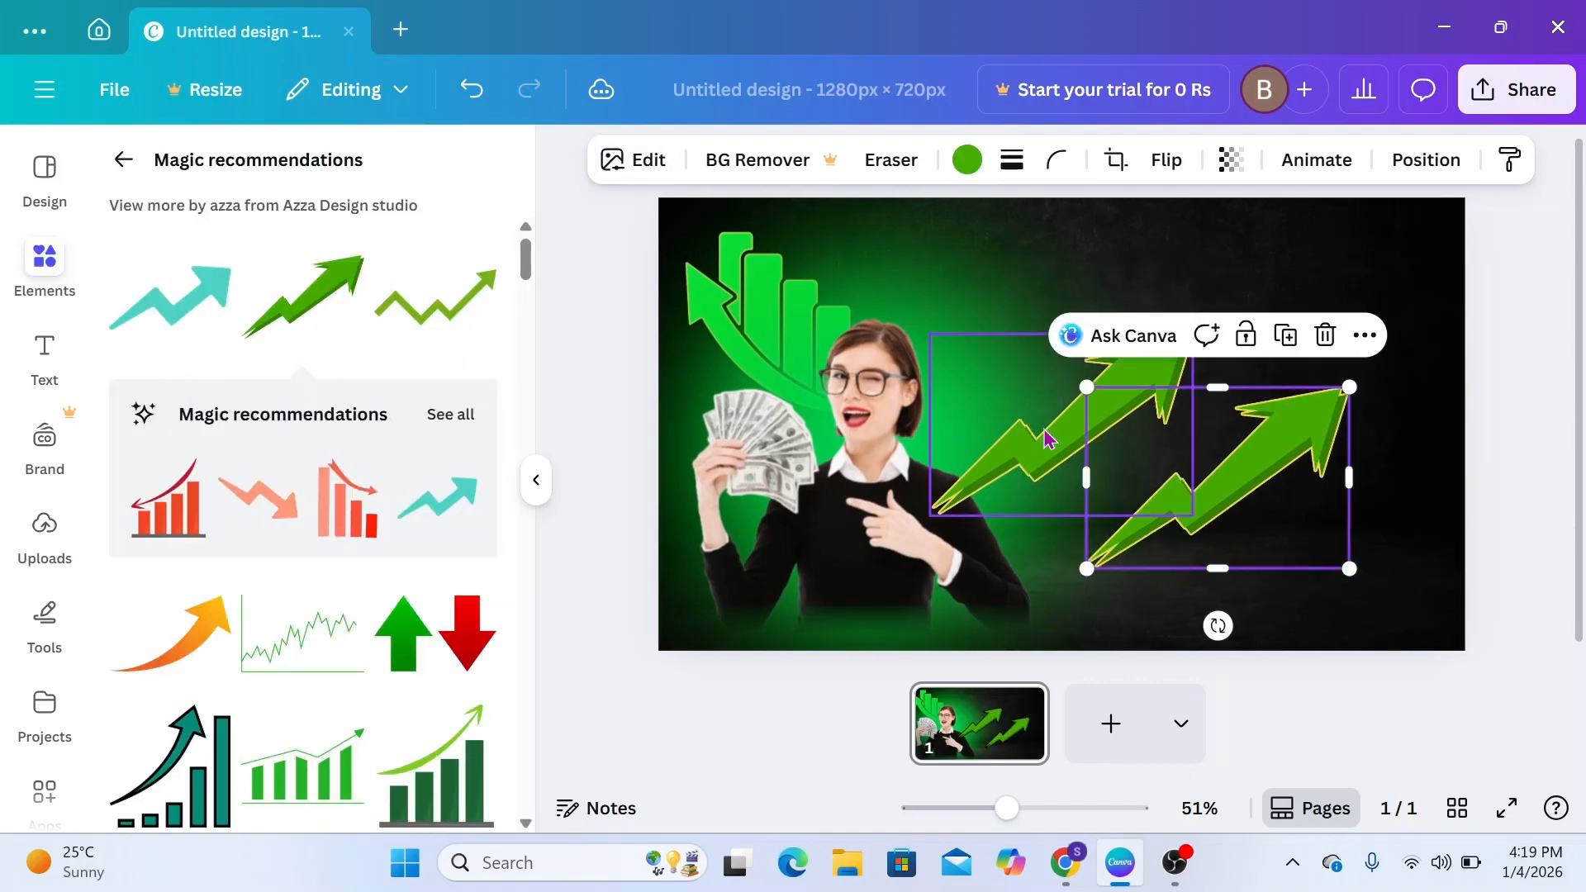
click(1141, 380)
drag(1193, 334, 1005, 336)
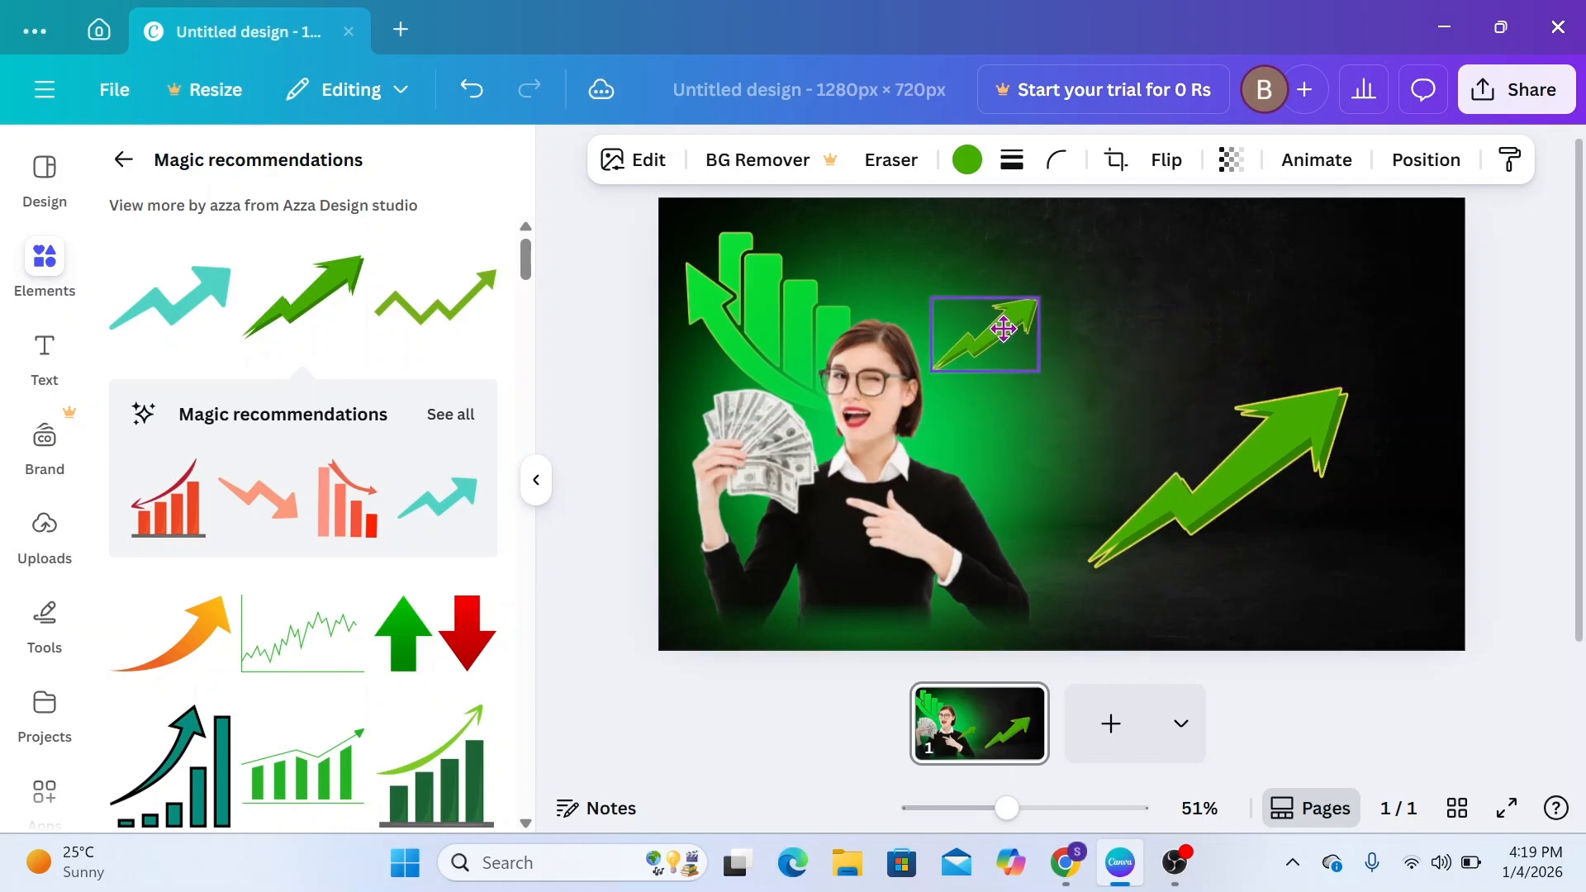
Shrink the duplicate arrow and place it beside the woman's shoulder, just below the small arrow, which is tilted slightly counterclockwise
click(1206, 475)
drag(1349, 380, 1236, 463)
drag(1180, 495, 975, 428)
click(991, 330)
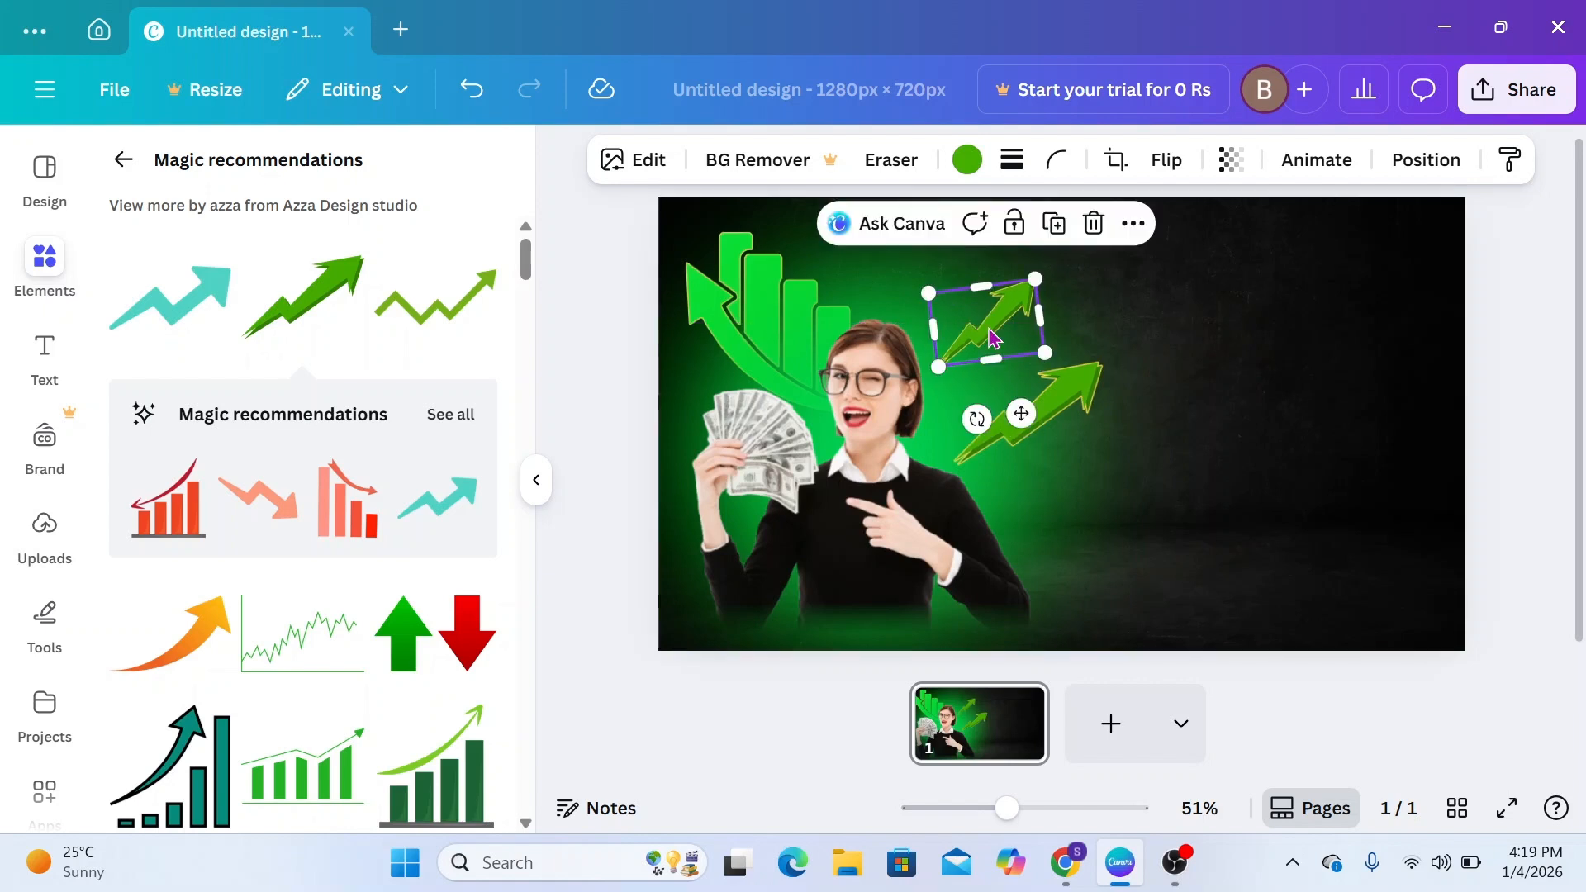
drag(1061, 383, 1063, 367)
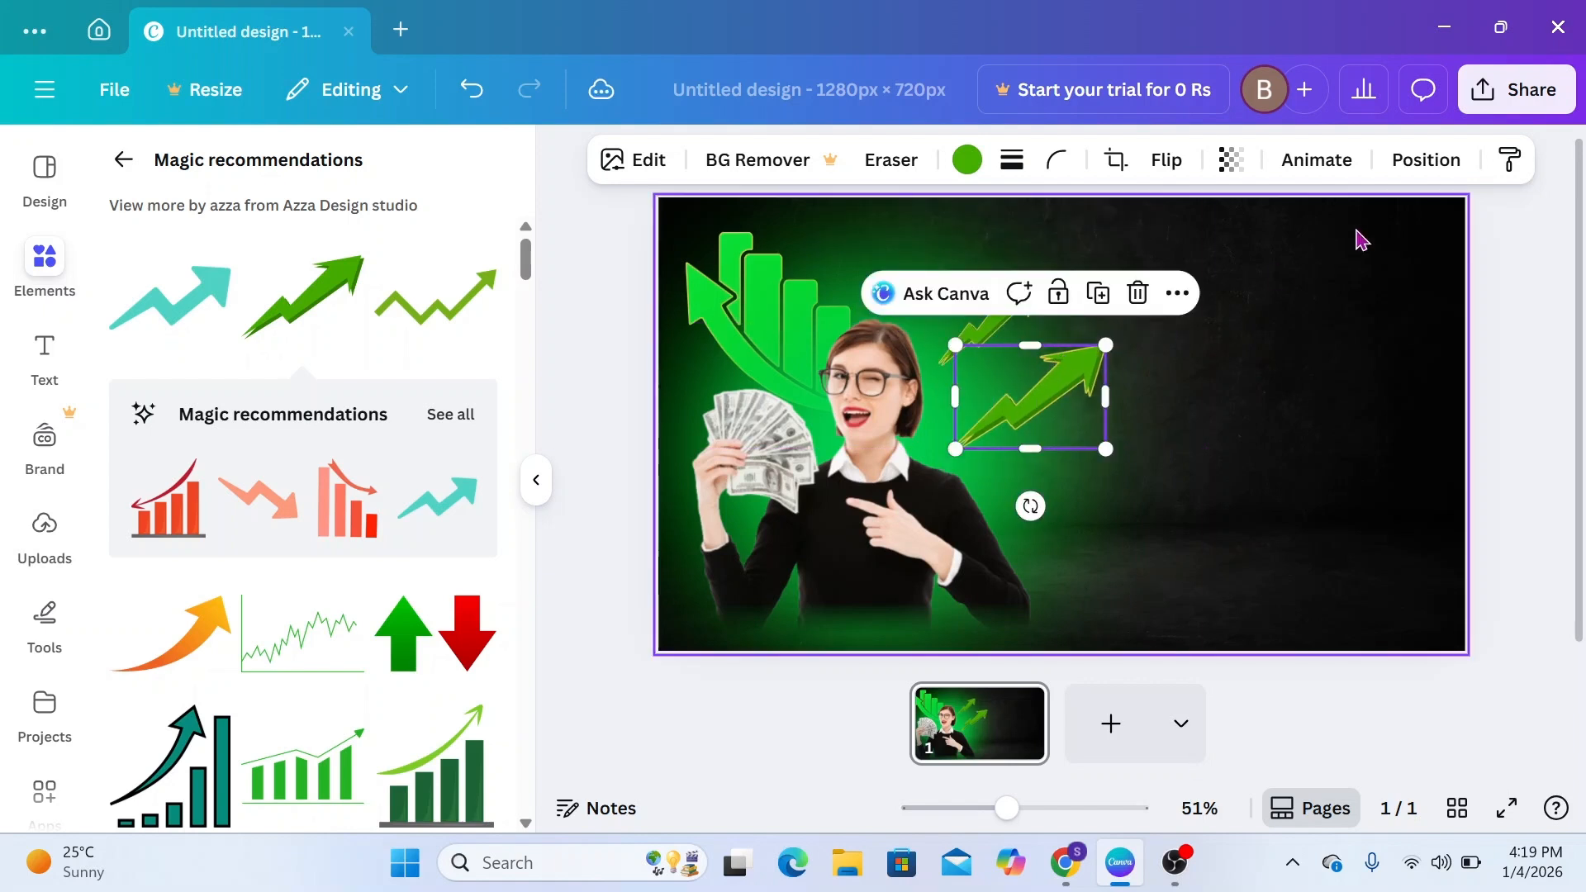
Lower both zigzag arrows in the layer order so they sit further back behind the woman
click(1423, 160)
drag(402, 398, 405, 653)
click(1005, 329)
drag(379, 400, 371, 560)
click(604, 559)
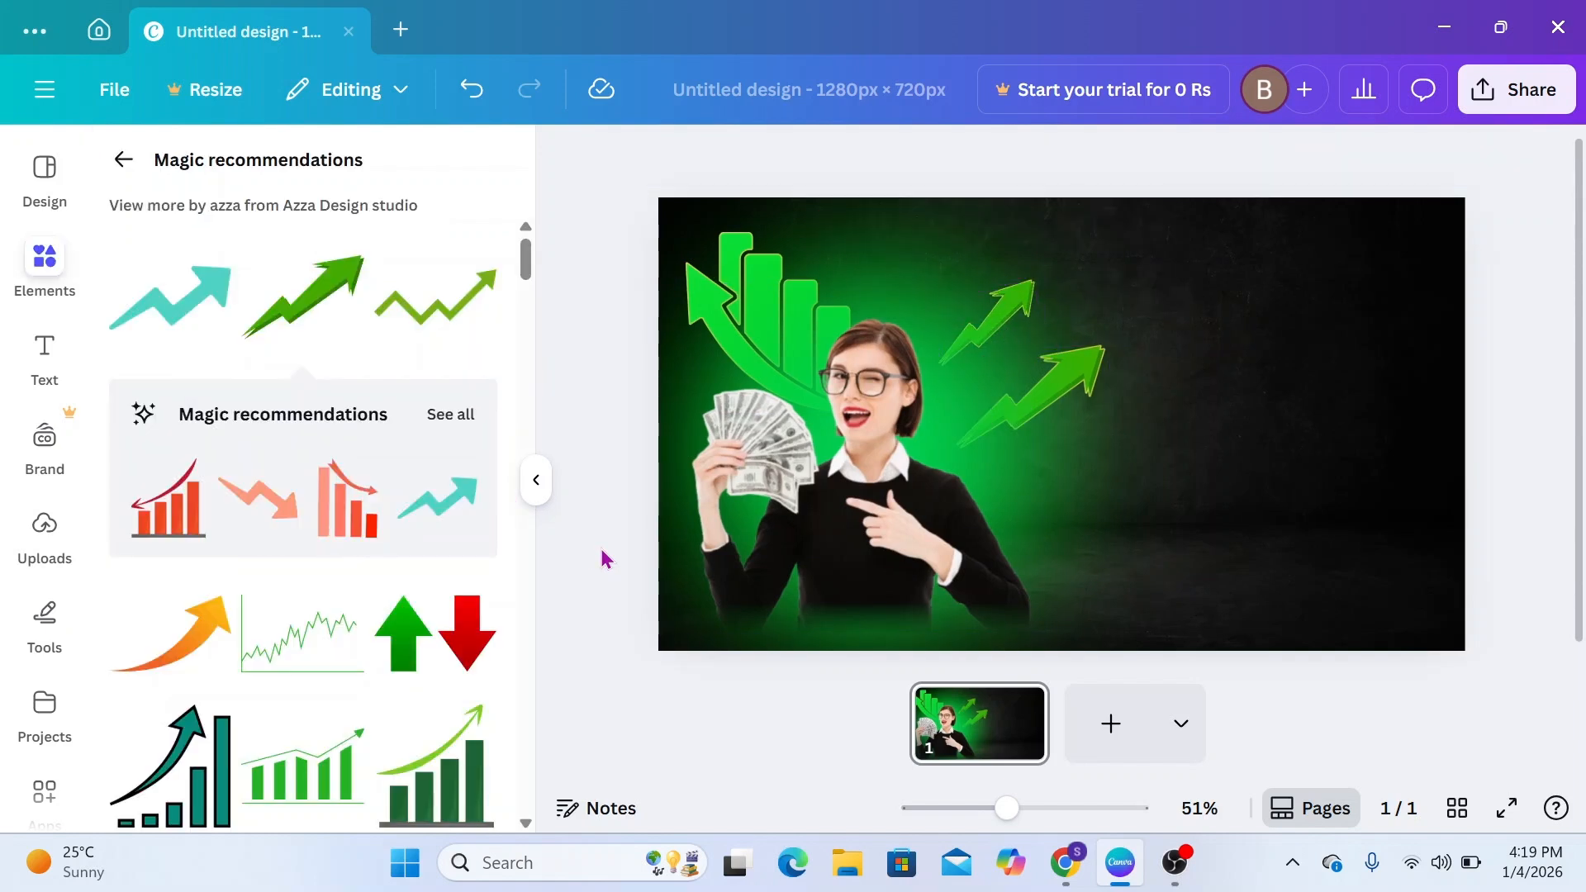
Search the elements library for MONEY and limit the results to graphics
click(124, 165)
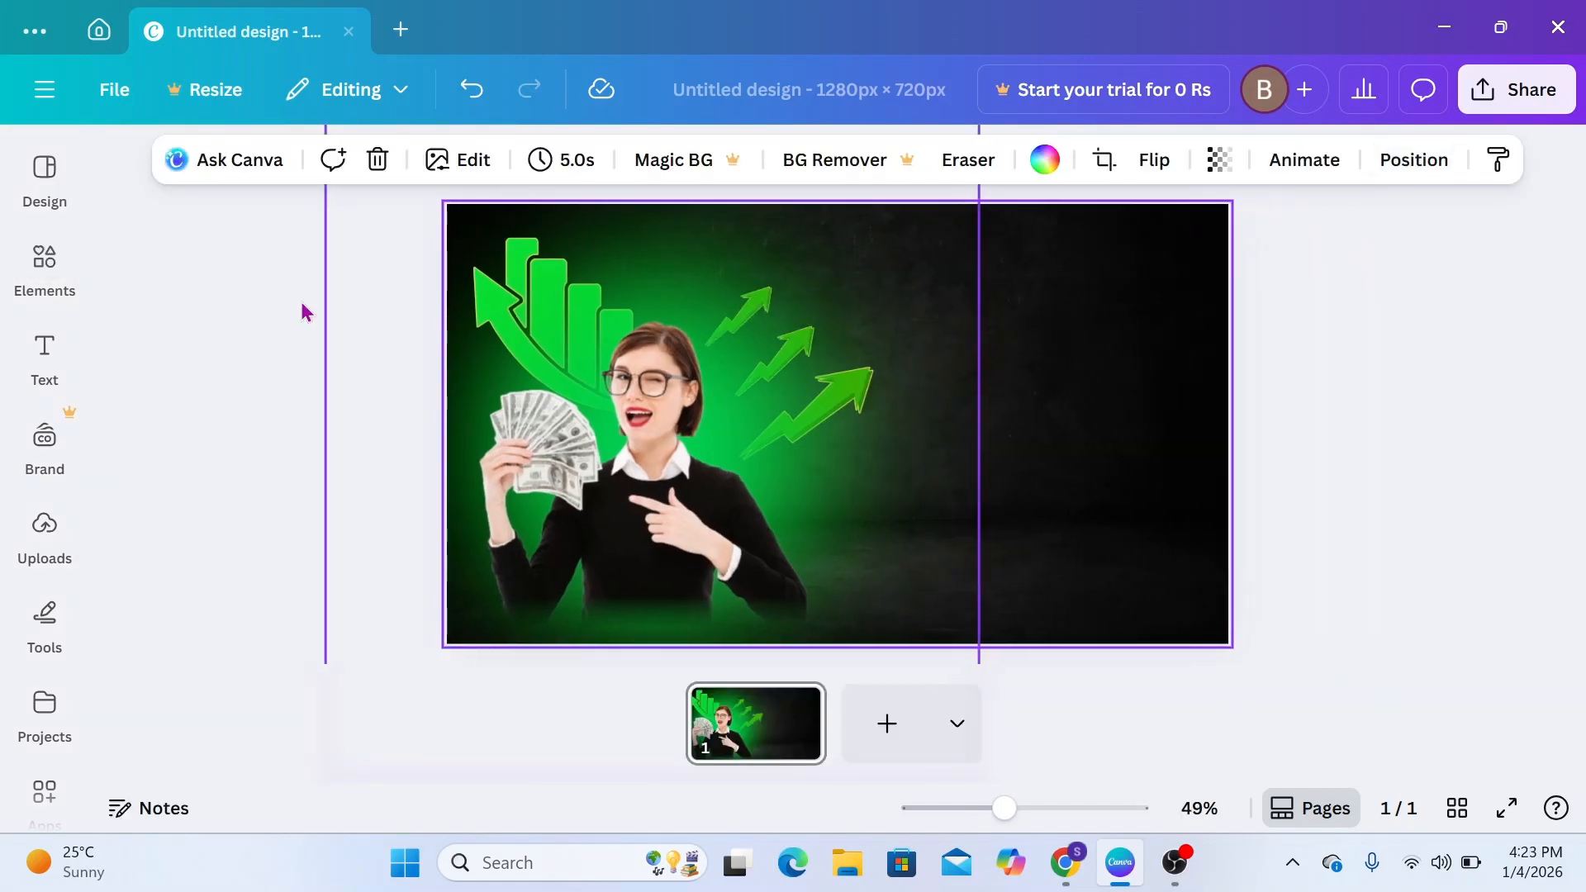
click(55, 288)
click(229, 178)
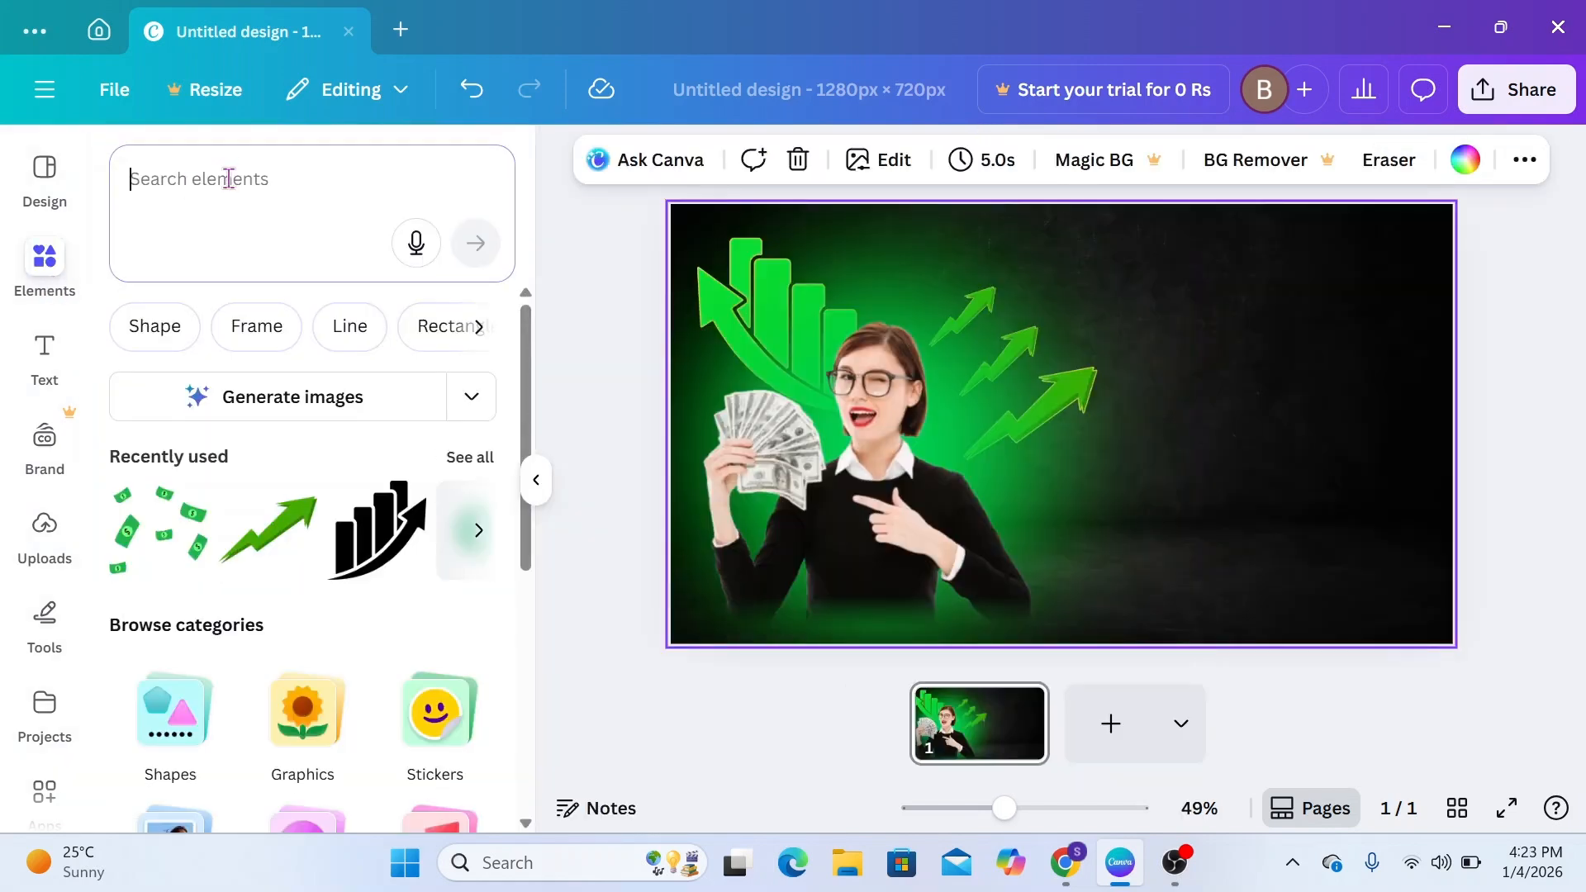
text(MONEY)
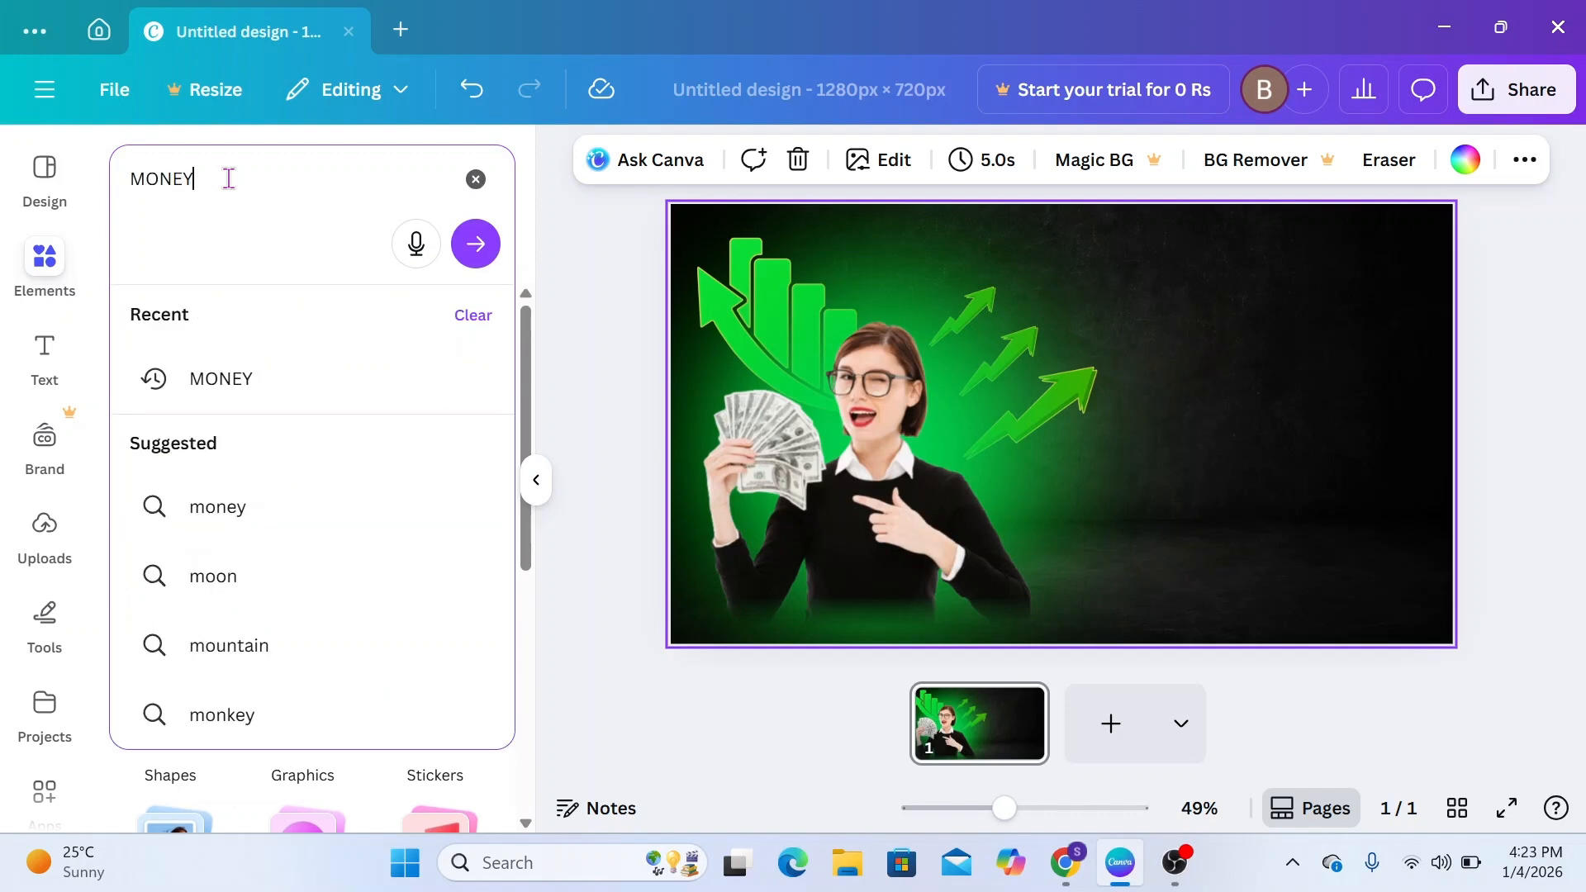
click(478, 246)
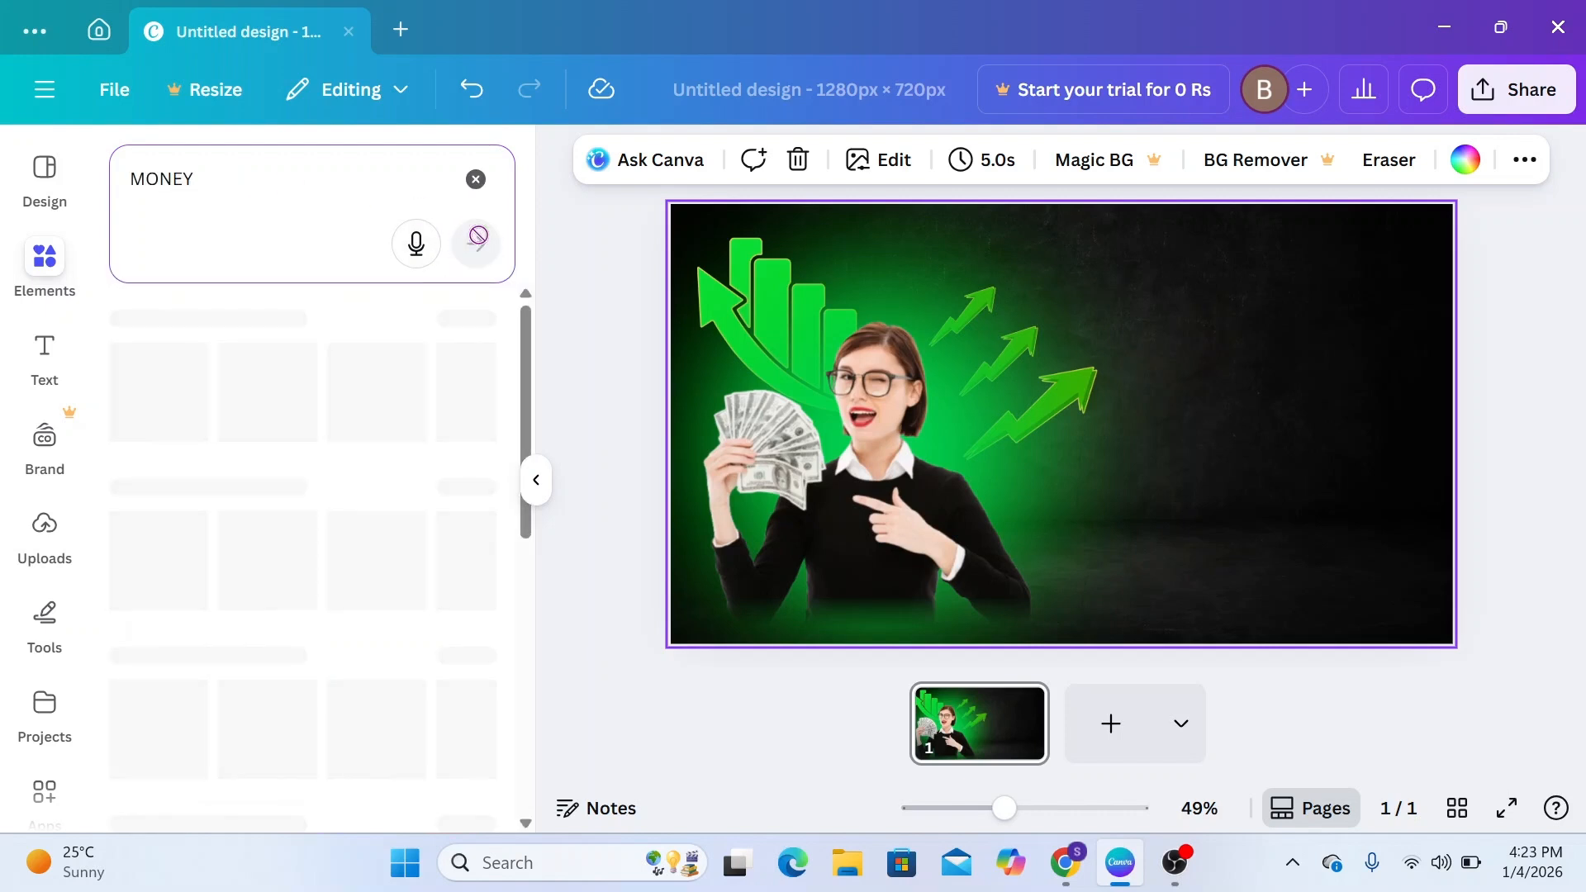
click(219, 328)
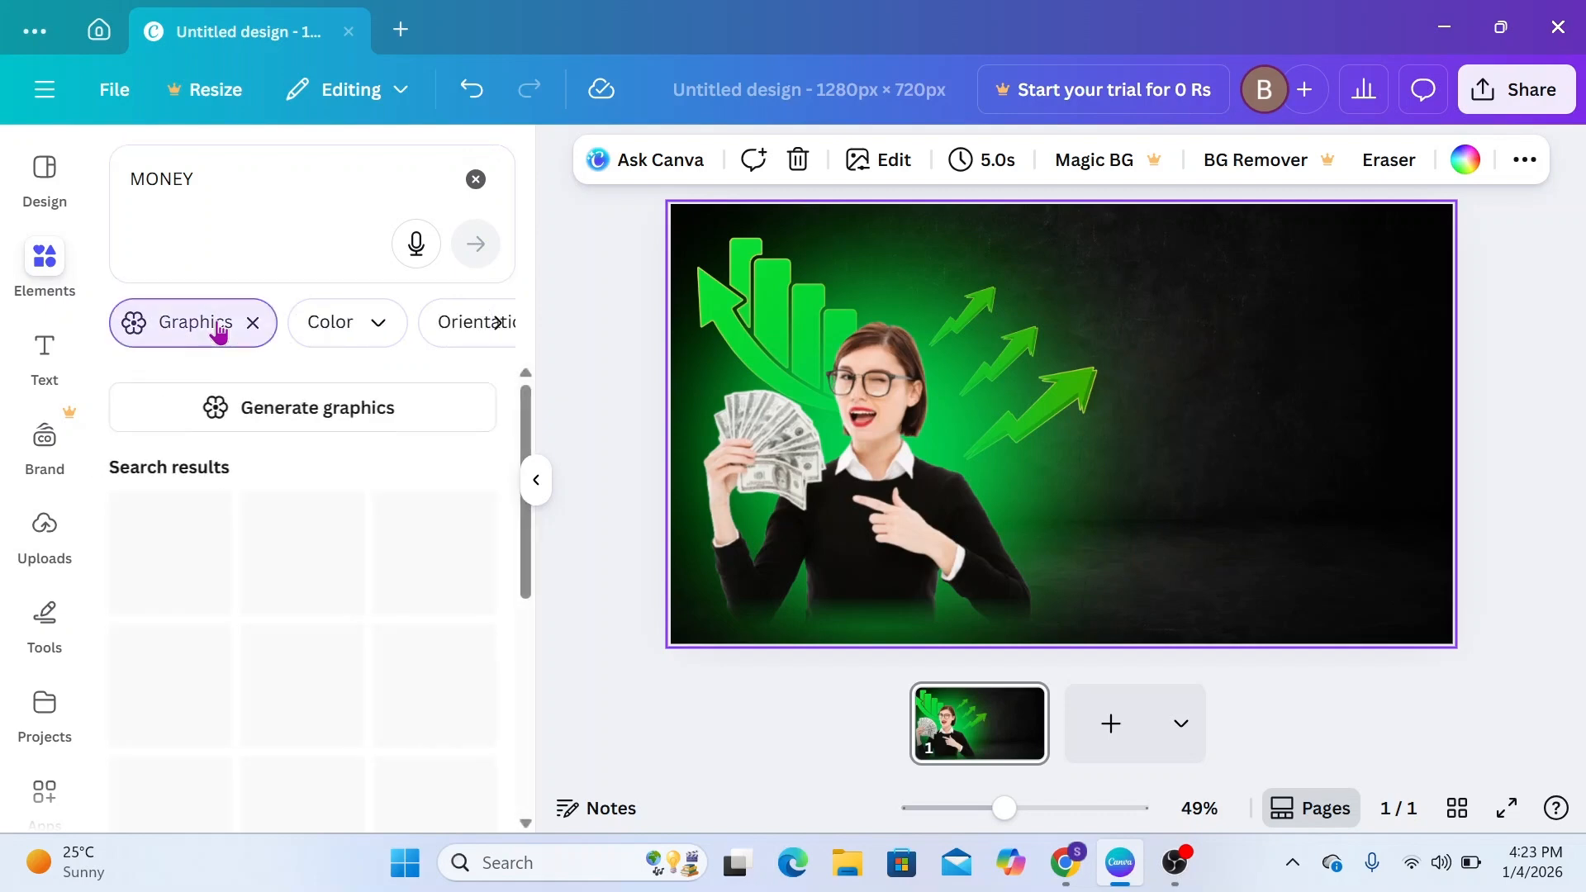
Add the graphic of scattered flying dollar bills to the design
scroll(322, 661, down, 5)
scroll(322, 661, down, 5)
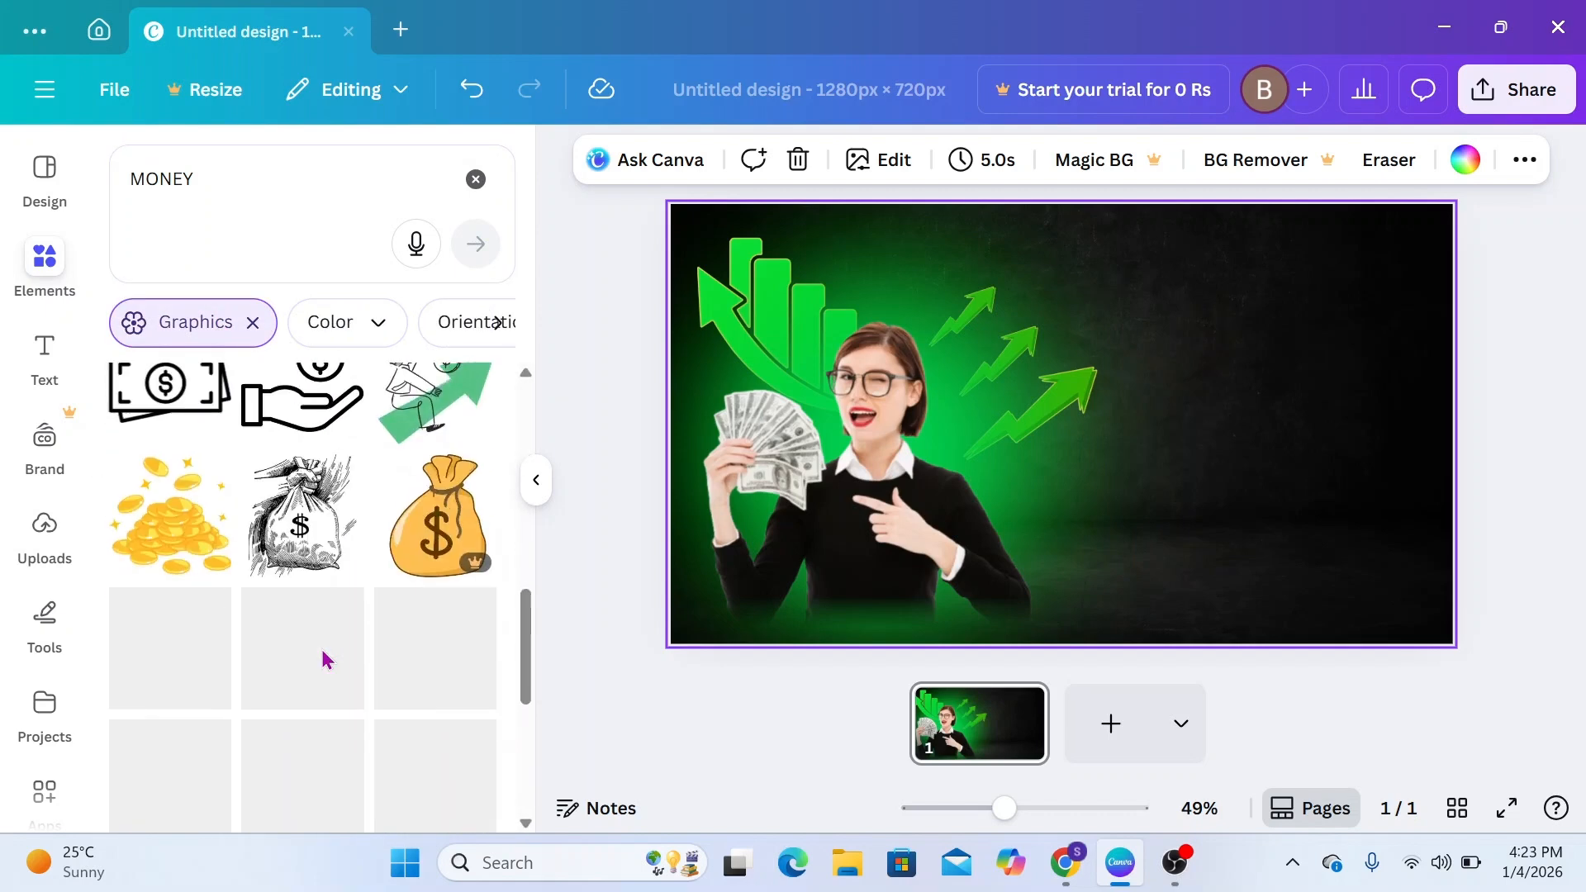
scroll(322, 661, up, 6)
scroll(323, 661, down, 3)
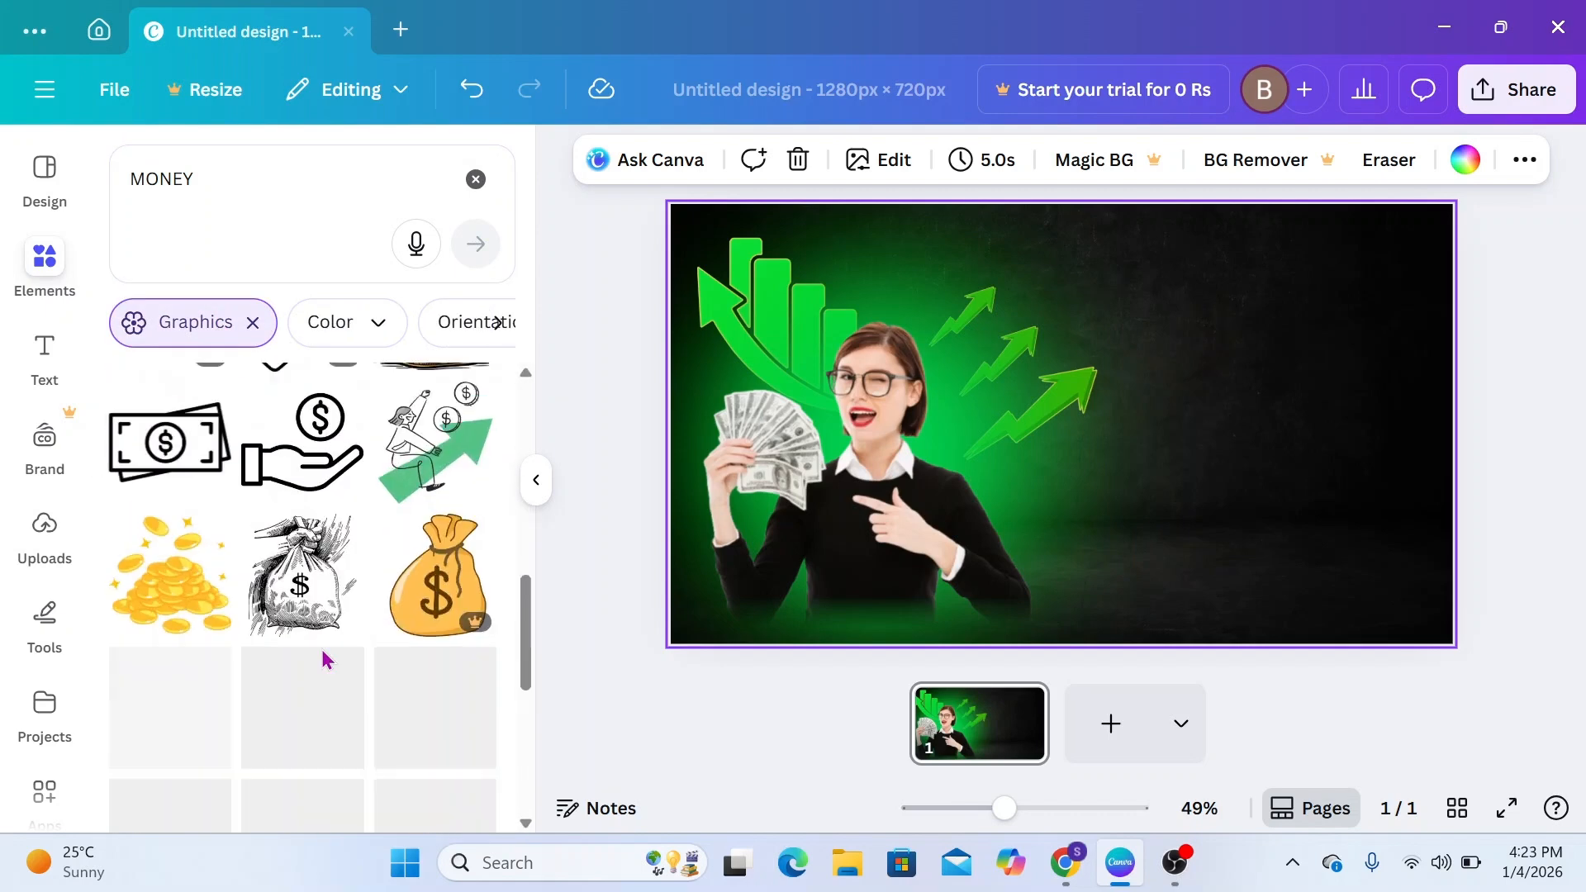
scroll(326, 661, up, 6)
click(422, 720)
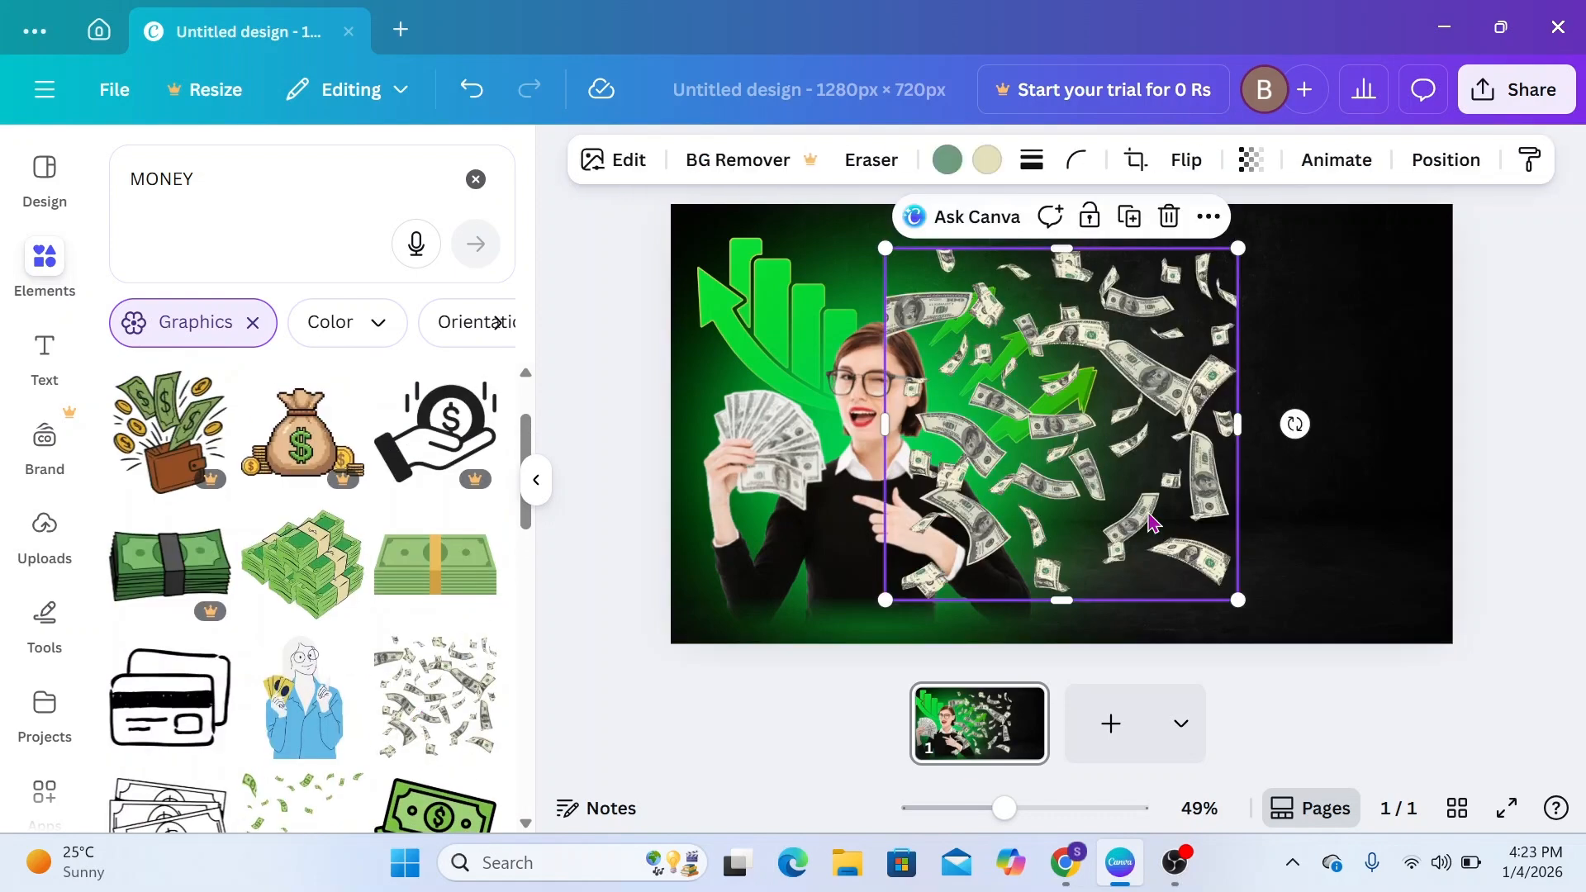
Shrink the flying dollar bills, rotate them counterclockwise and place them in the upper-right corner of the design
drag(1042, 500, 1277, 407)
drag(1124, 508, 1181, 456)
drag(1311, 344, 1289, 376)
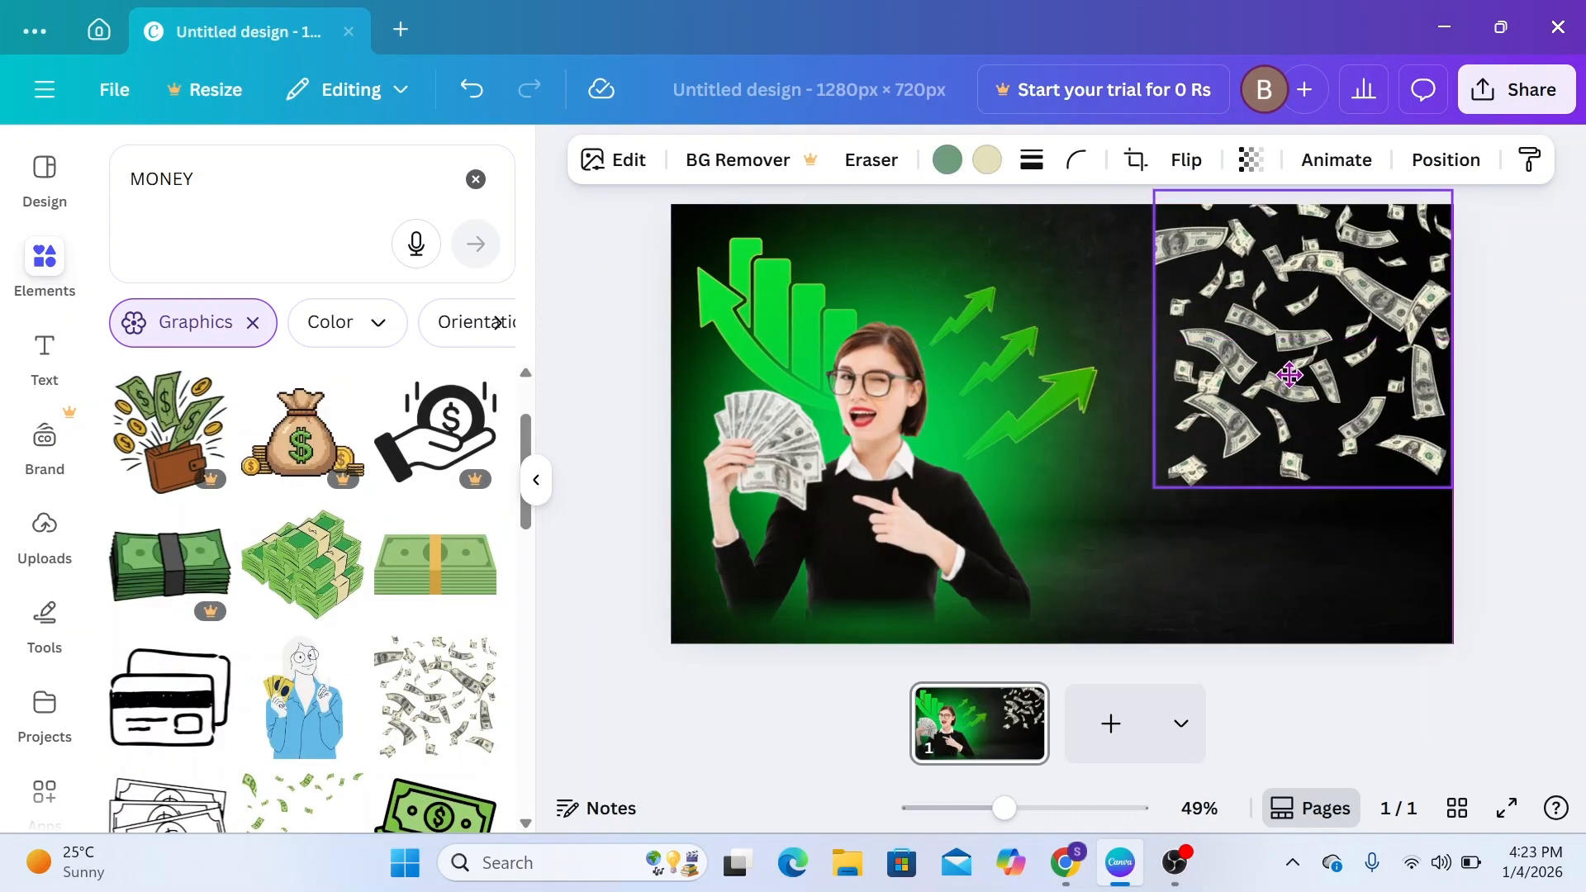
drag(1510, 339, 1512, 212)
mouse_move(1333, 342)
mouse_down()
mouse_move(1359, 301)
mouse_move(1331, 351)
mouse_up()
click(1207, 478)
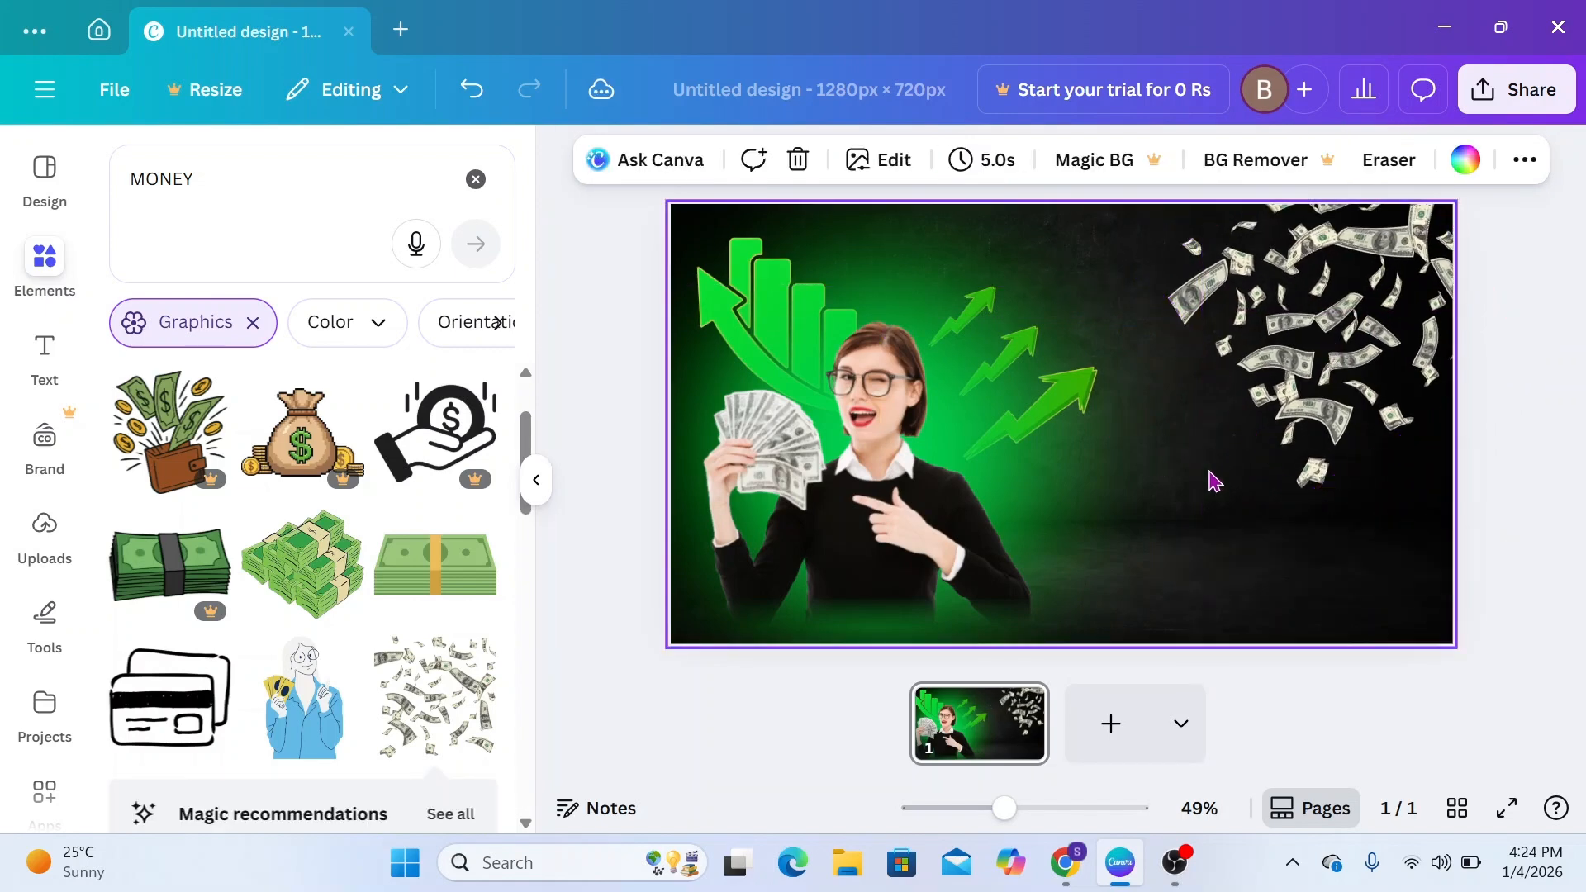
Add a heading reading HOW TO MAKE and place it on the dark area below the flying dollar bills
click(45, 351)
click(246, 578)
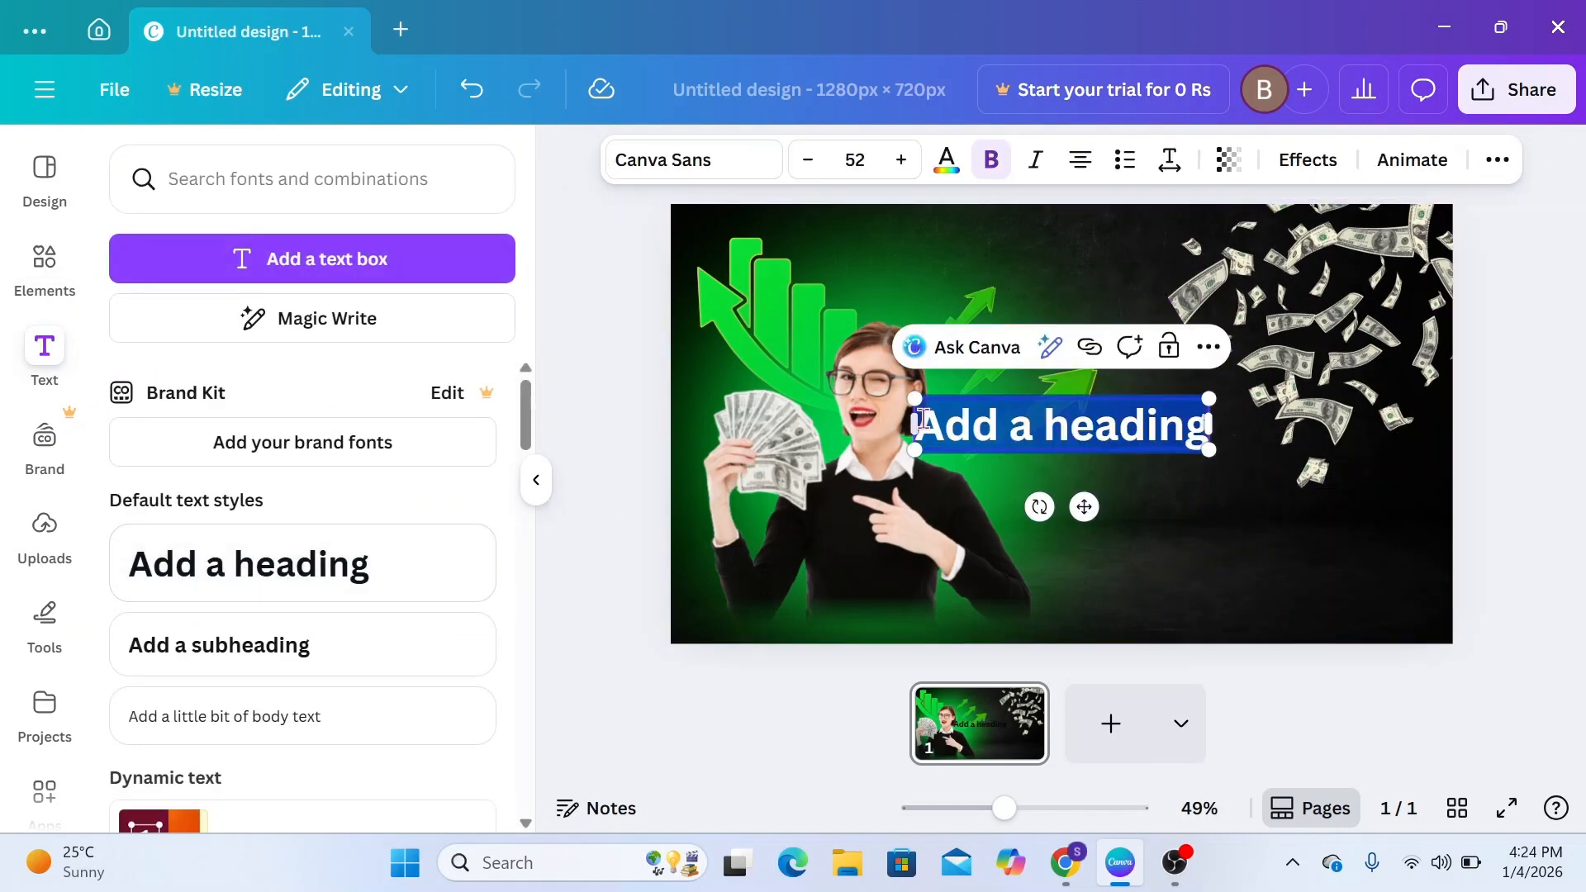
text(HOW TO MAKE)
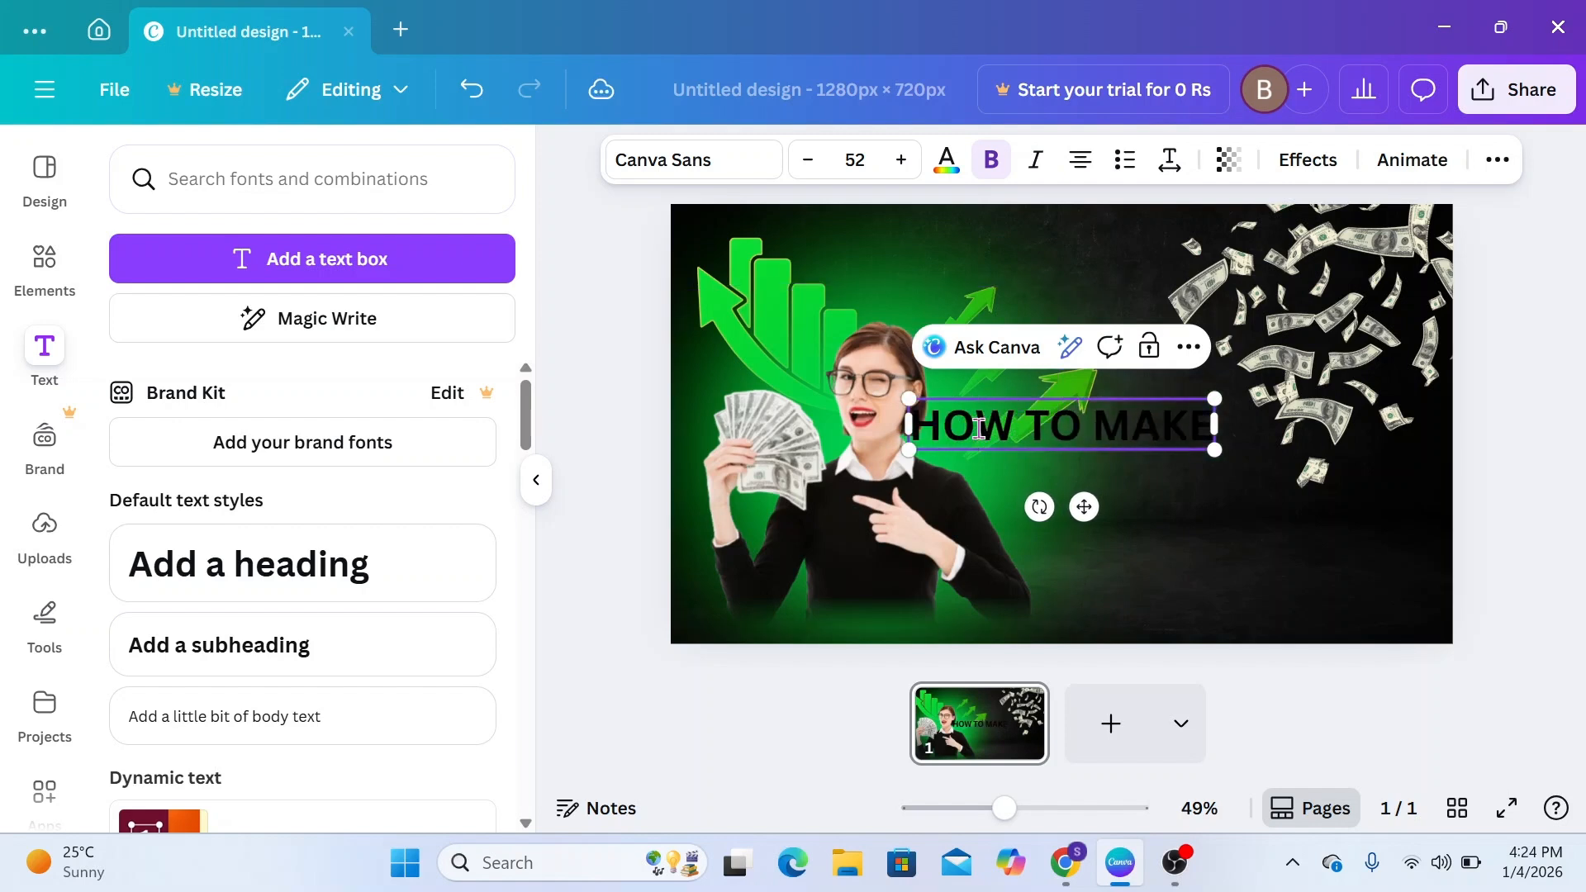
drag(1084, 506, 1289, 526)
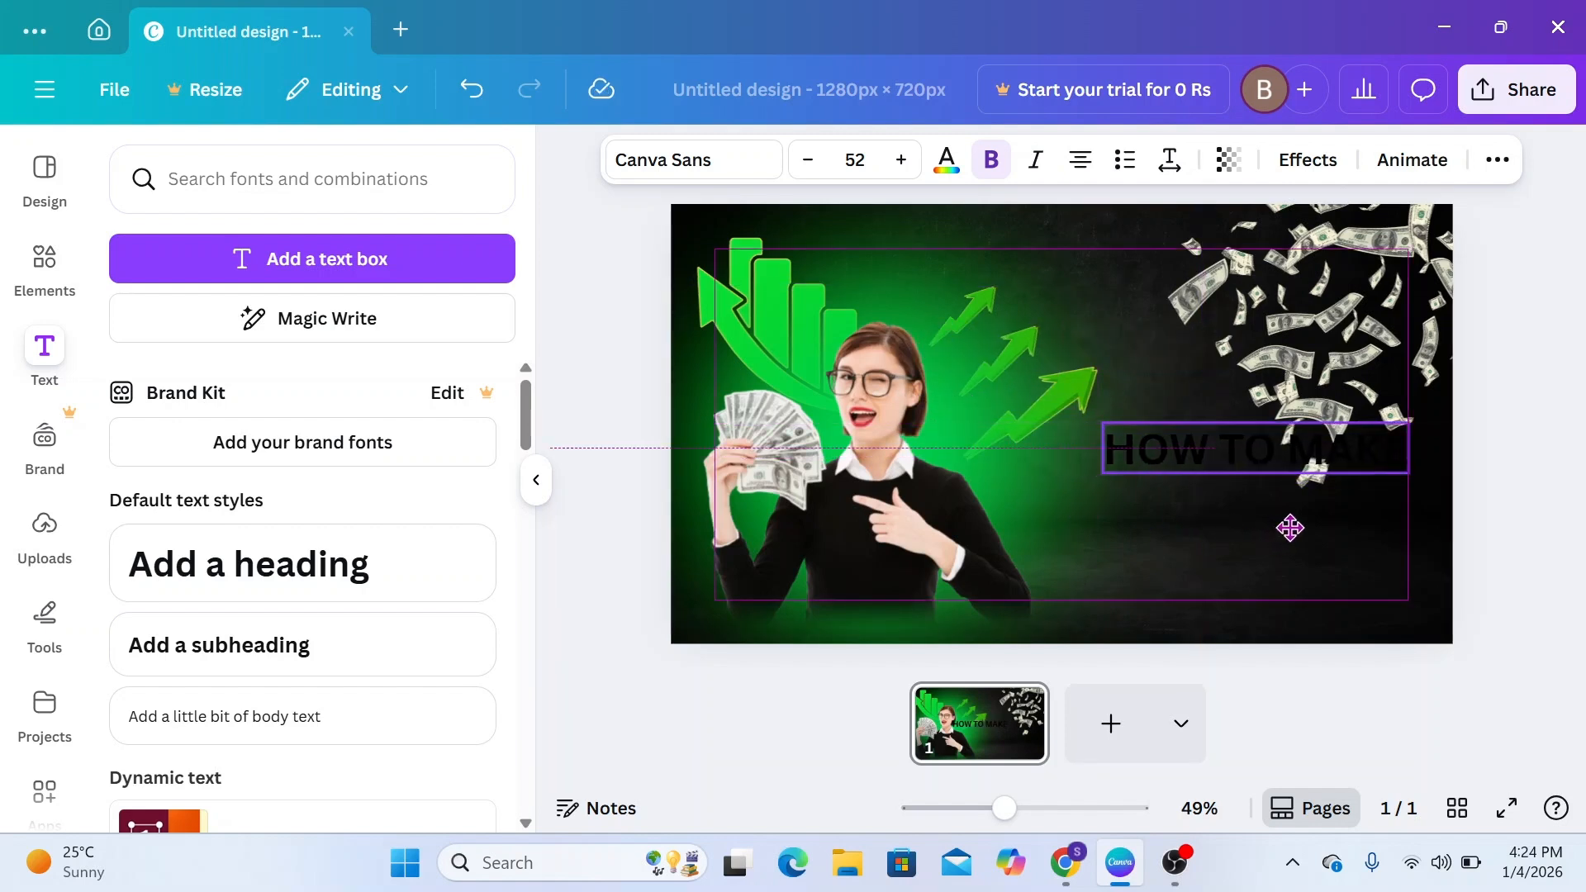
Set the font of the HOW TO MAKE heading to Poppins
click(698, 162)
click(283, 290)
text(POPPINS)
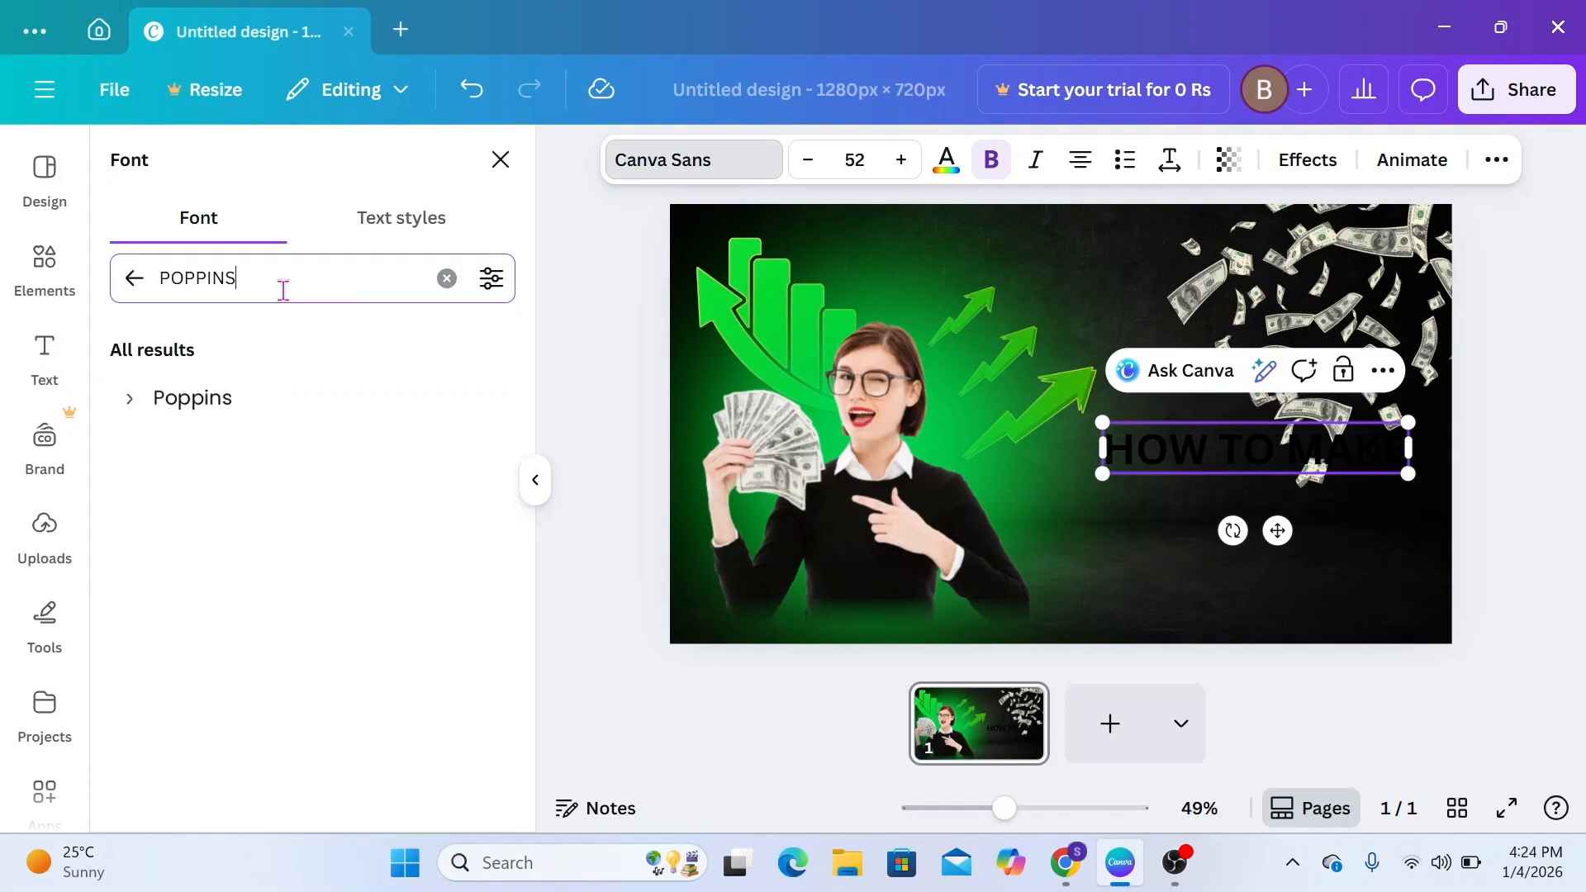
click(207, 400)
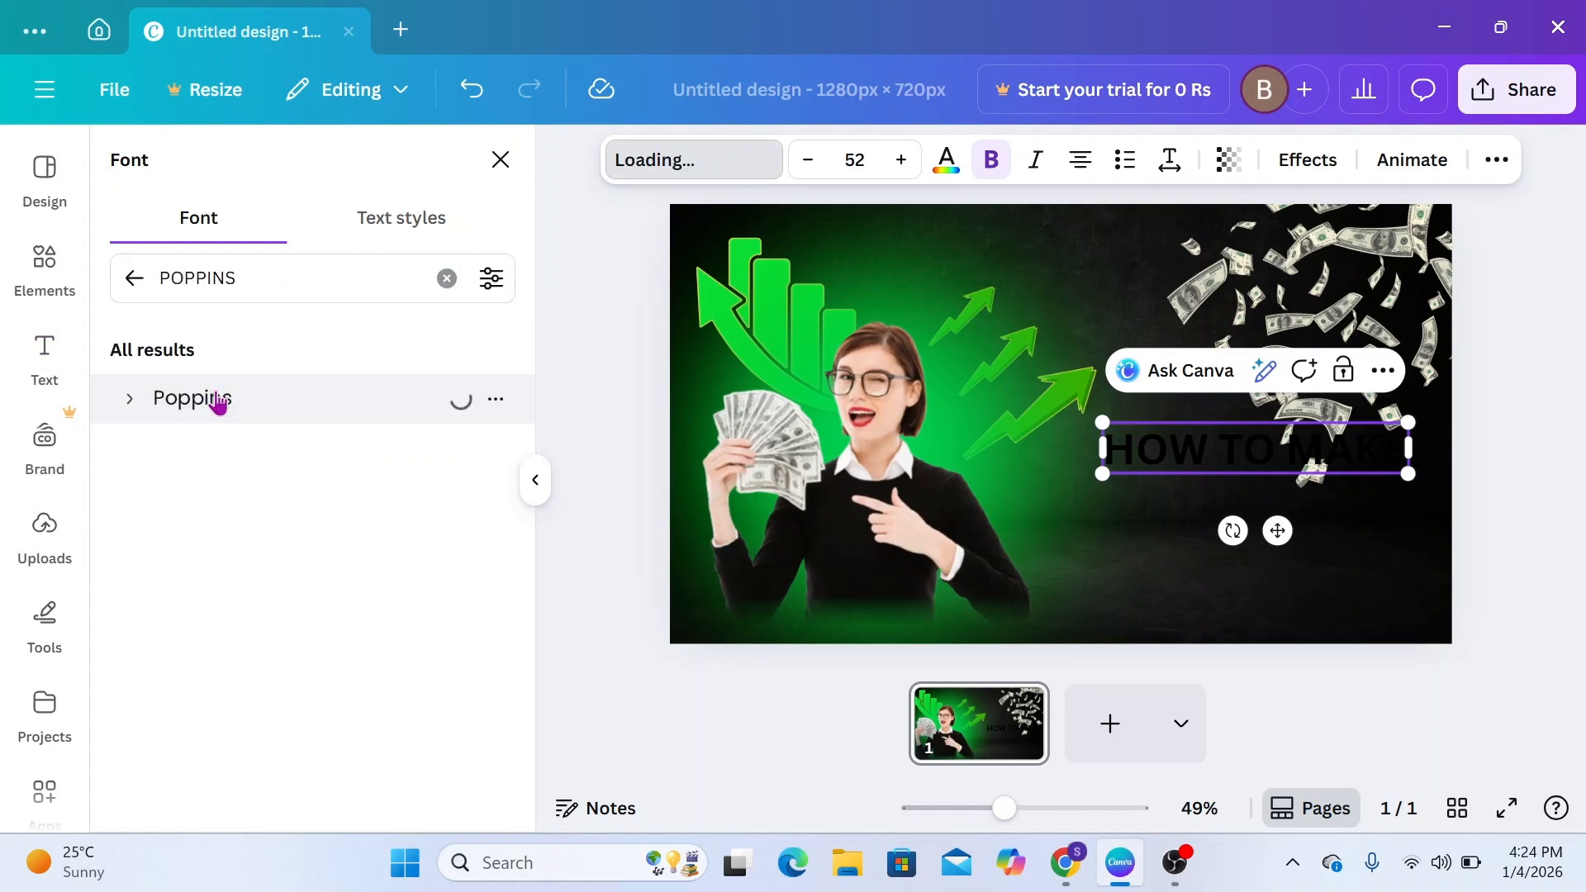
Apply the Outline text effect to HOW TO MAKE with the light green color #3BF43B
click(1293, 174)
click(450, 483)
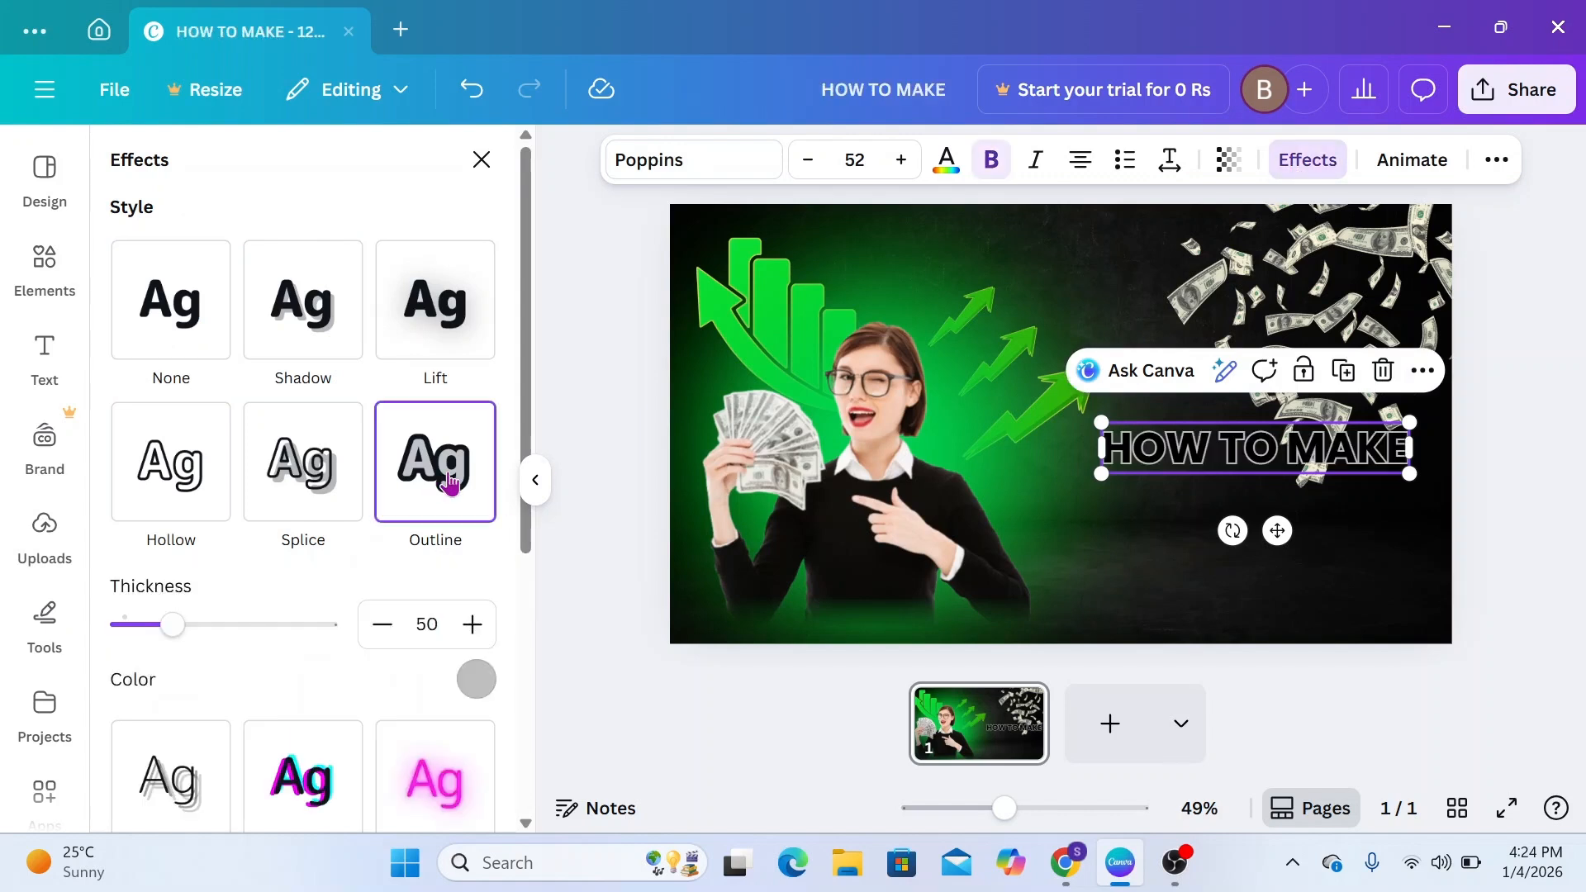
scroll(451, 482, down, 2)
click(477, 555)
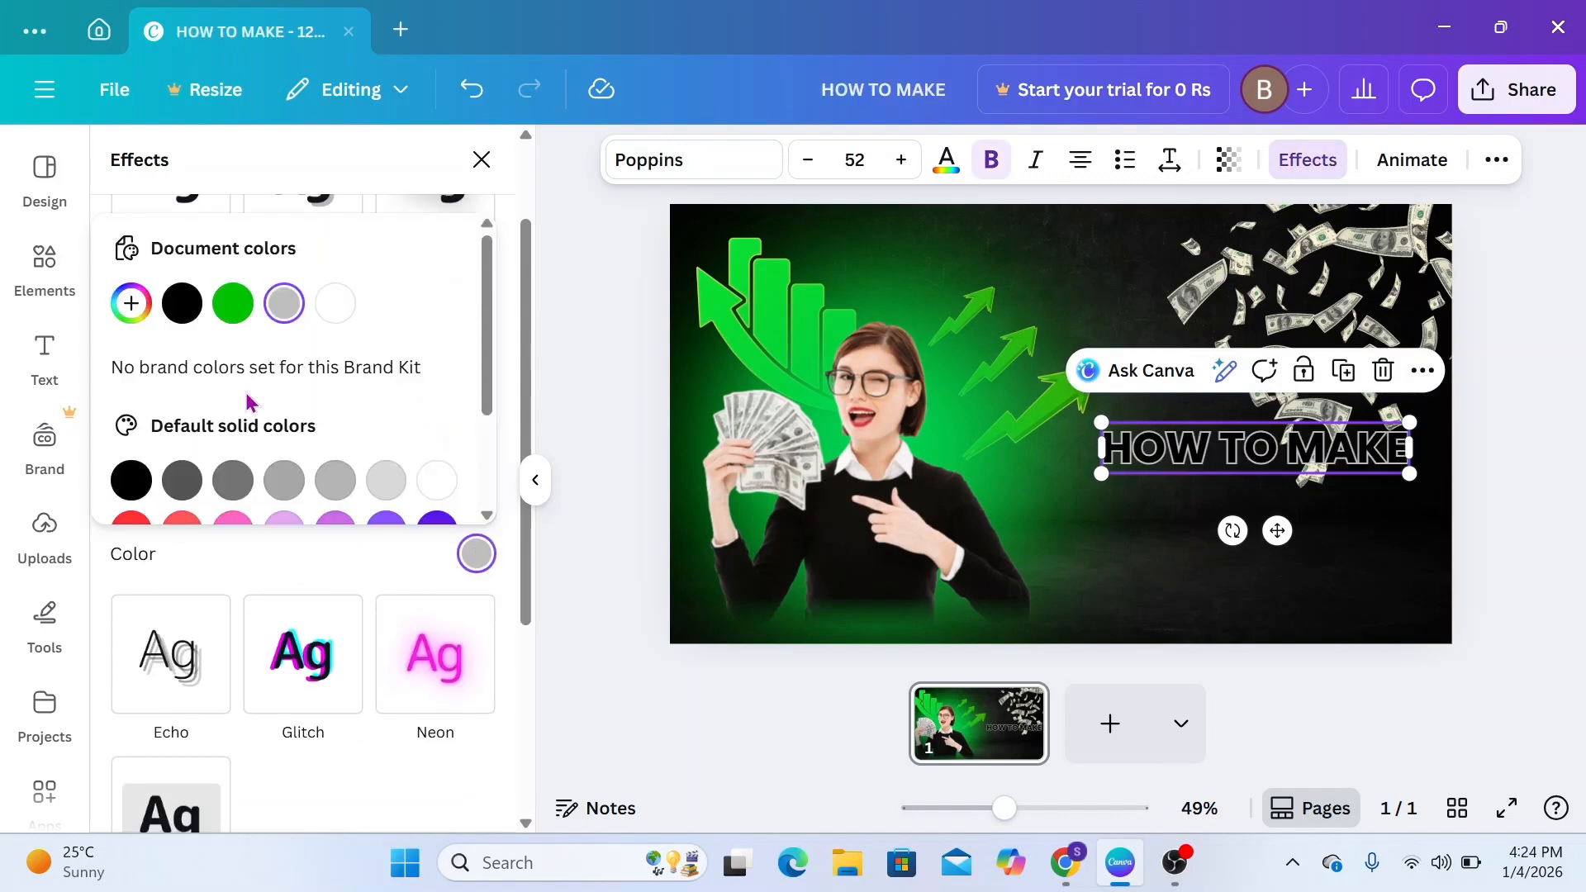
click(233, 303)
click(131, 303)
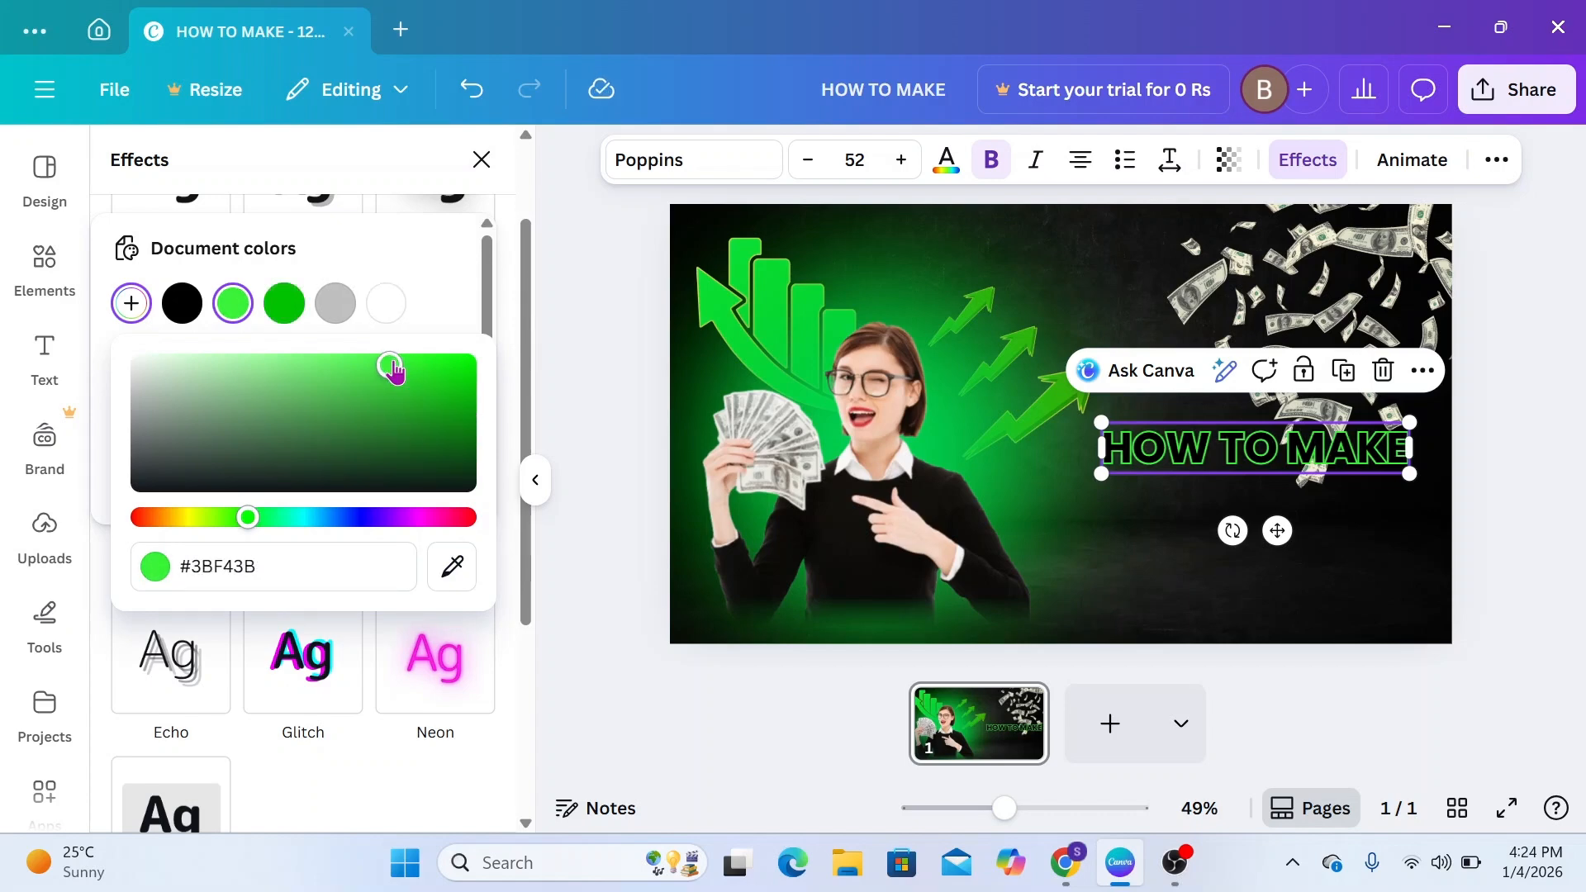
click(1336, 540)
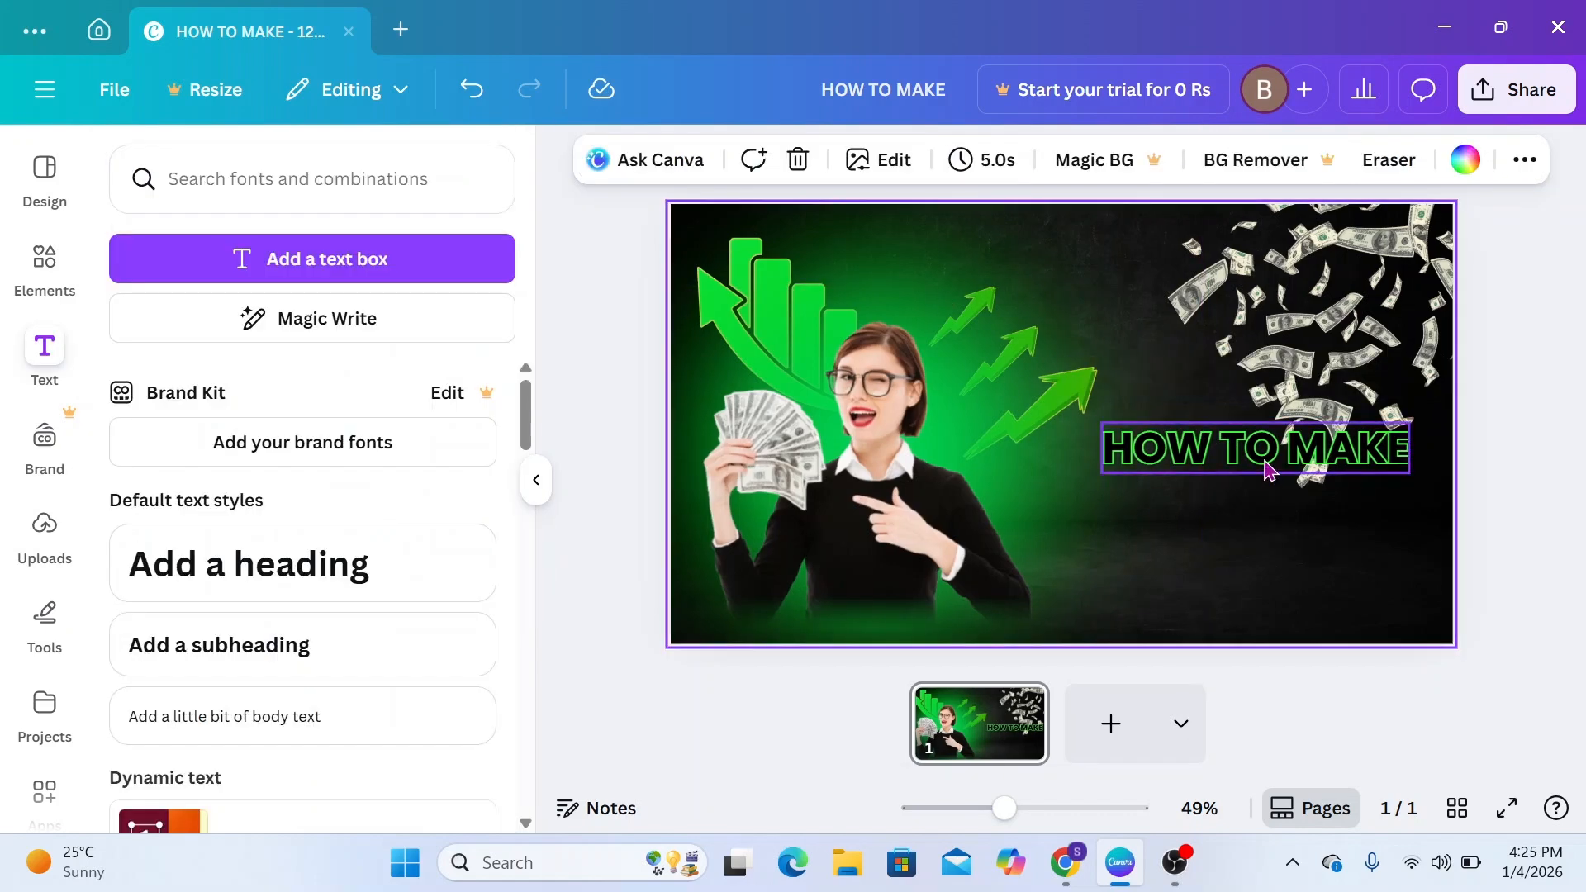
Duplicate the outlined heading, place the copy directly below HOW TO MAKE and change its text to MONEY
click(1265, 459)
click(1339, 381)
drag(1274, 463, 1264, 502)
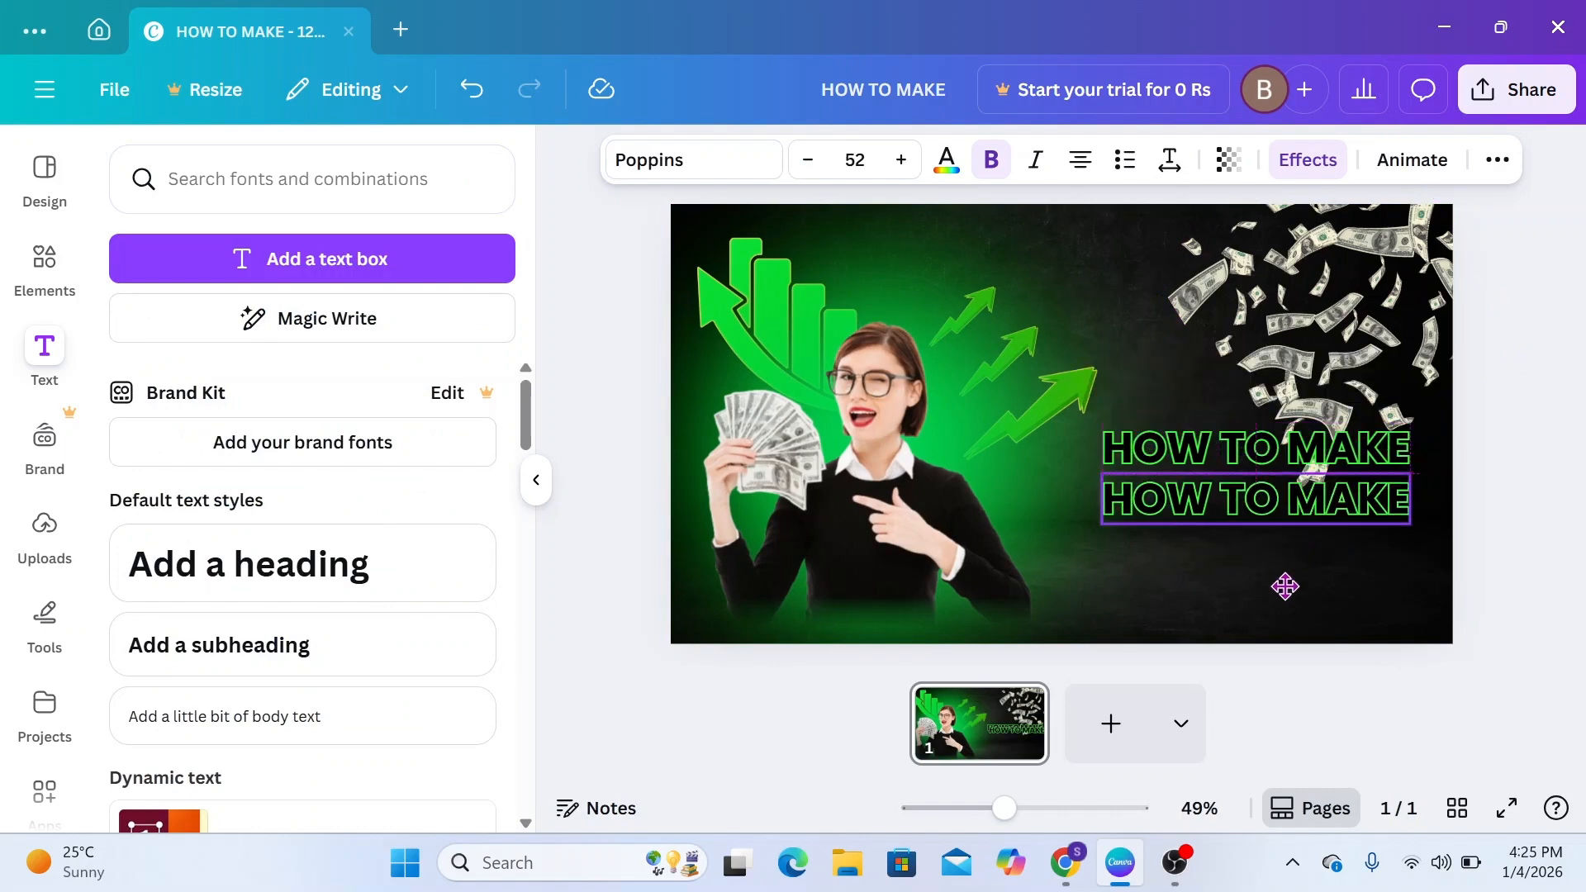
double_click(1257, 498)
text(MONEY)
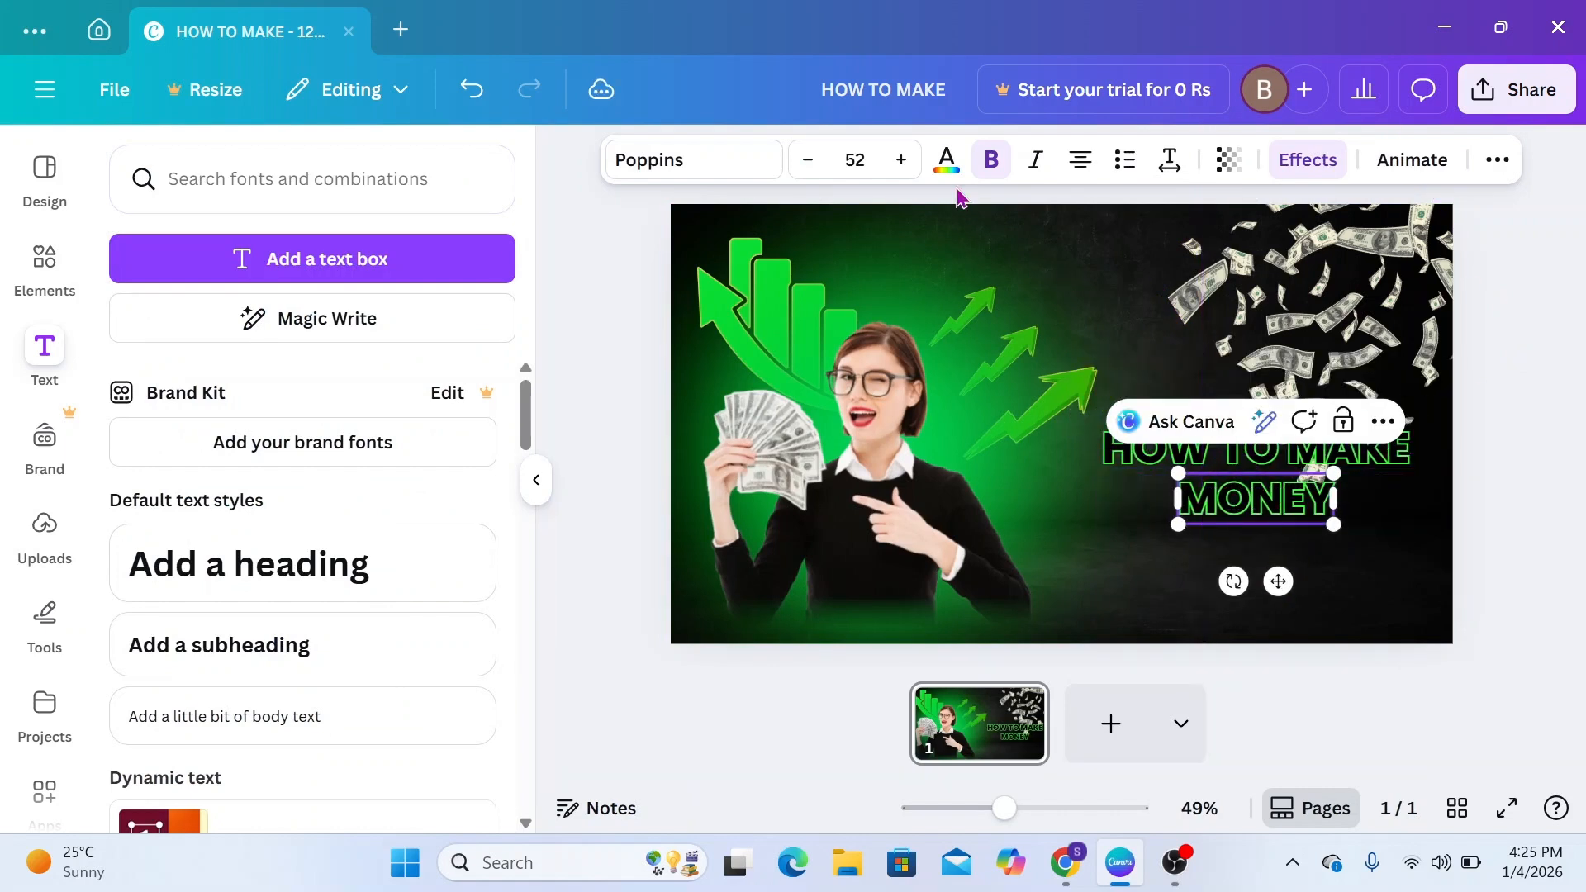
Color the MONEY text white (#ffffff) and enlarge its font size to about 58
click(948, 165)
click(365, 350)
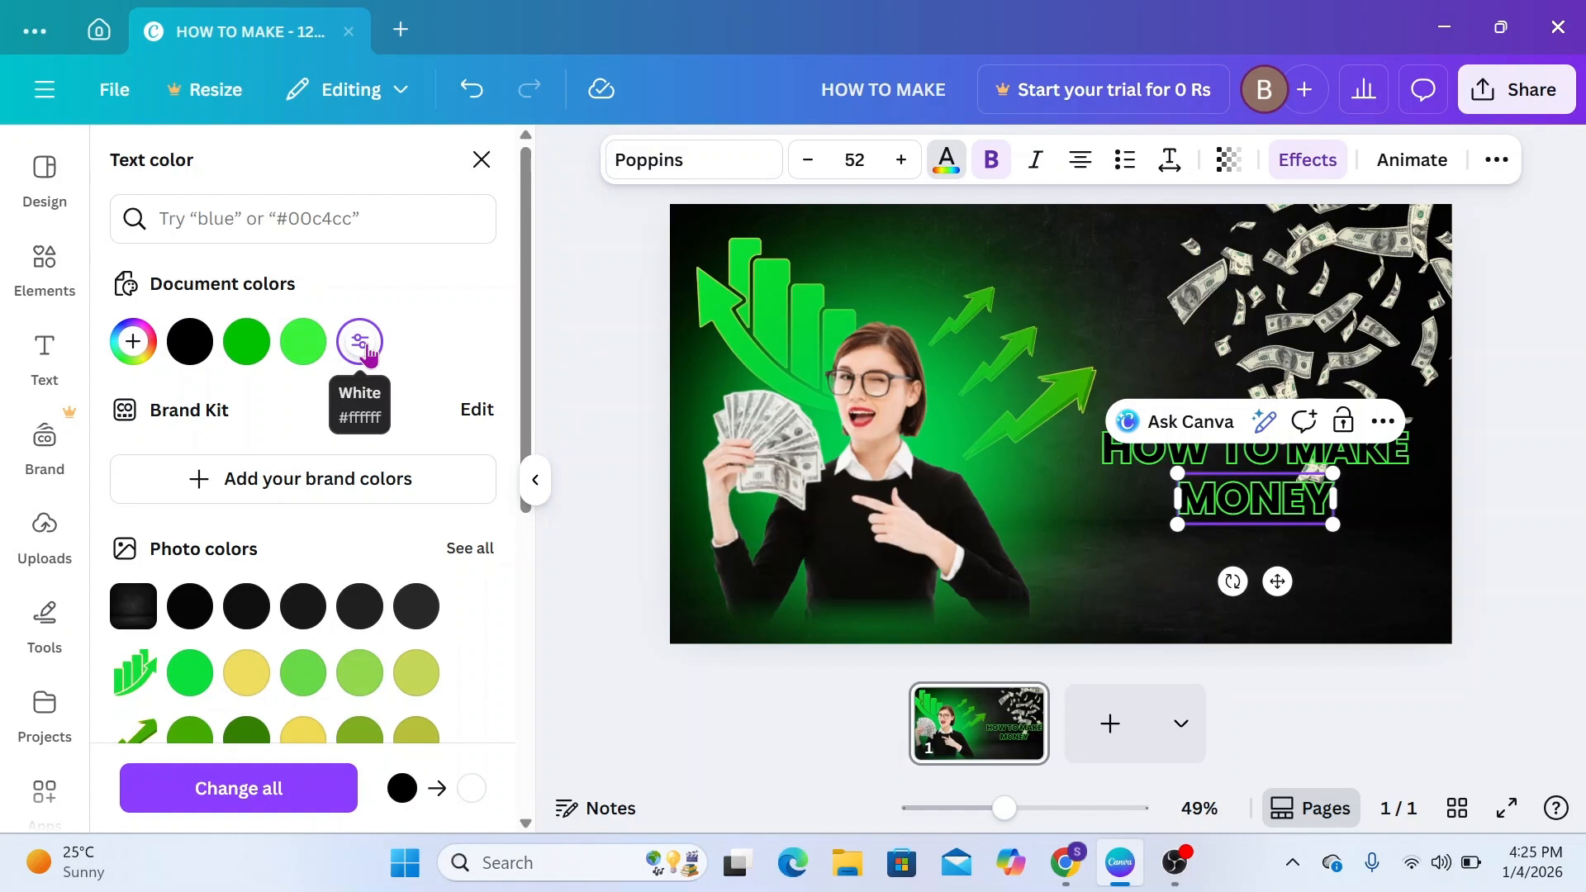
double_click(1256, 499)
click(632, 473)
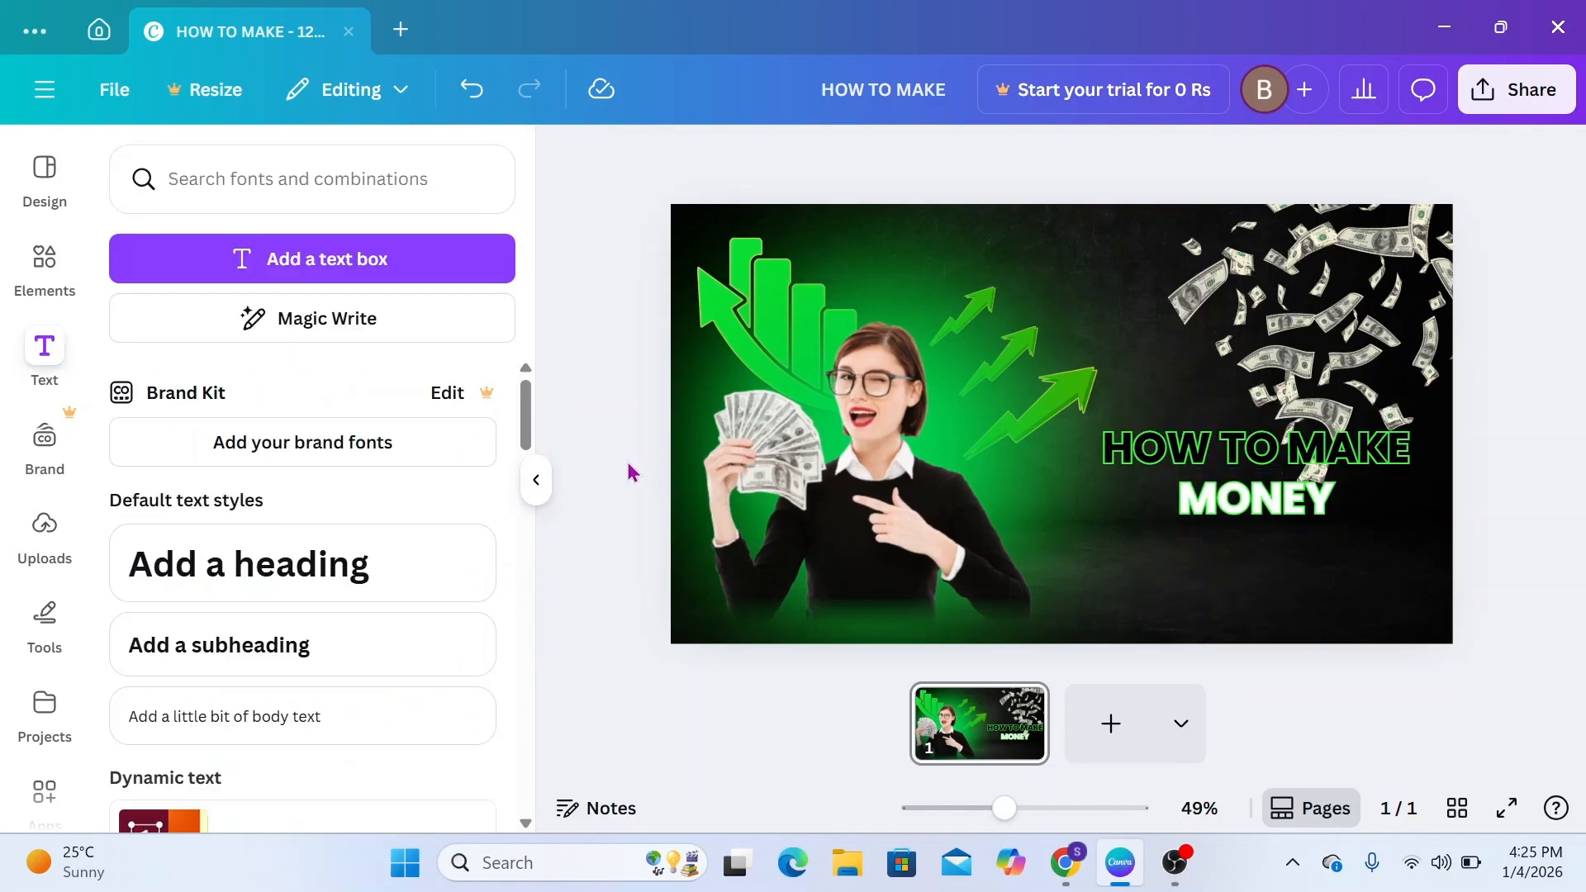
click(1286, 513)
click(902, 160)
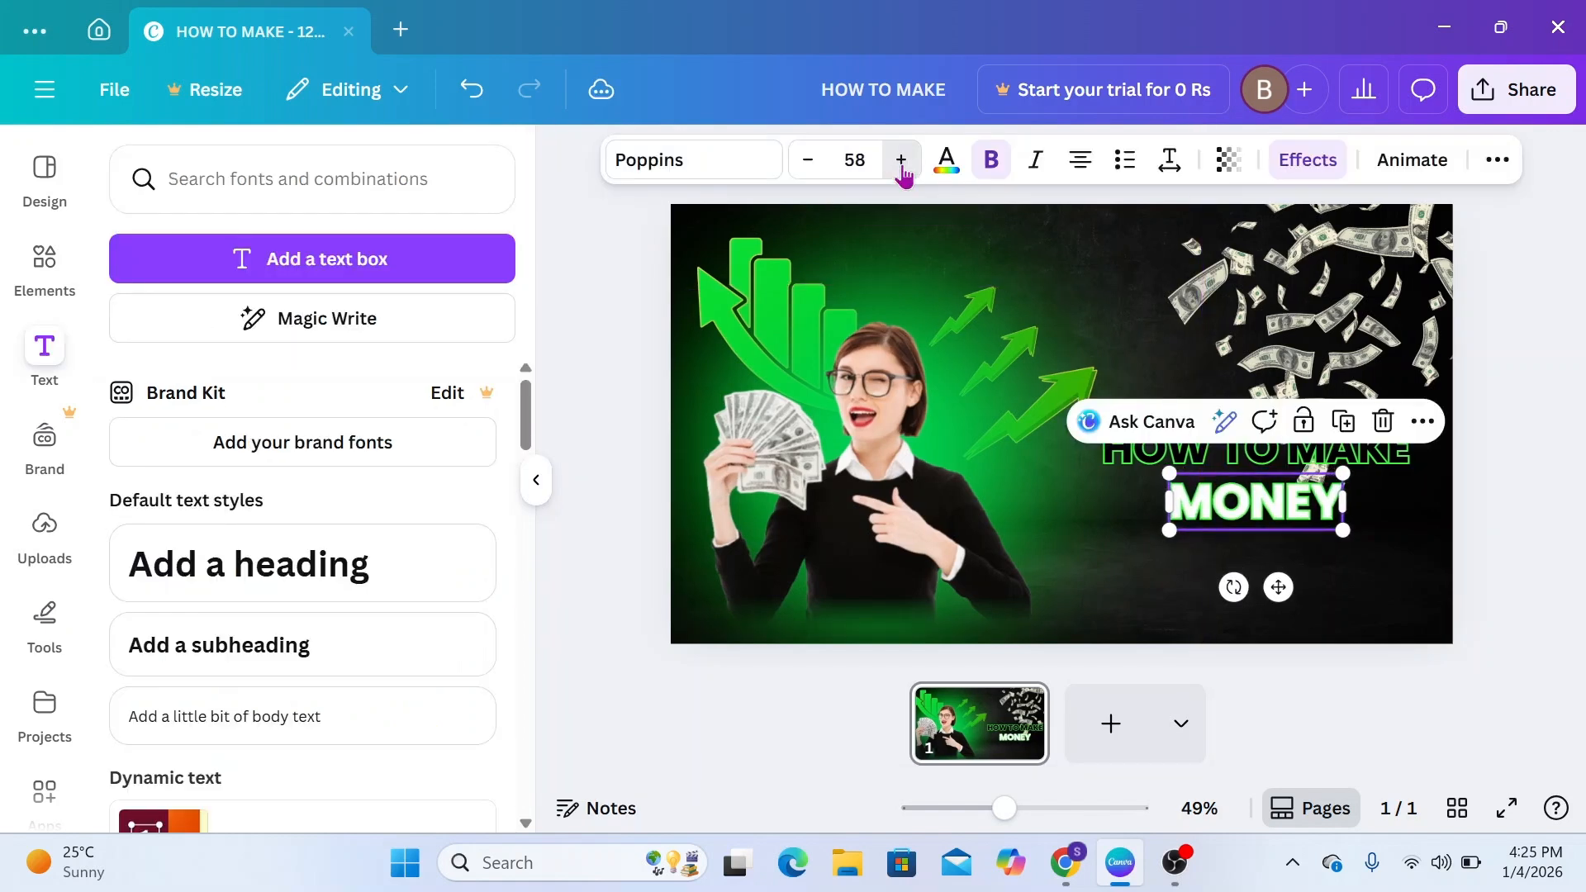
click(901, 160)
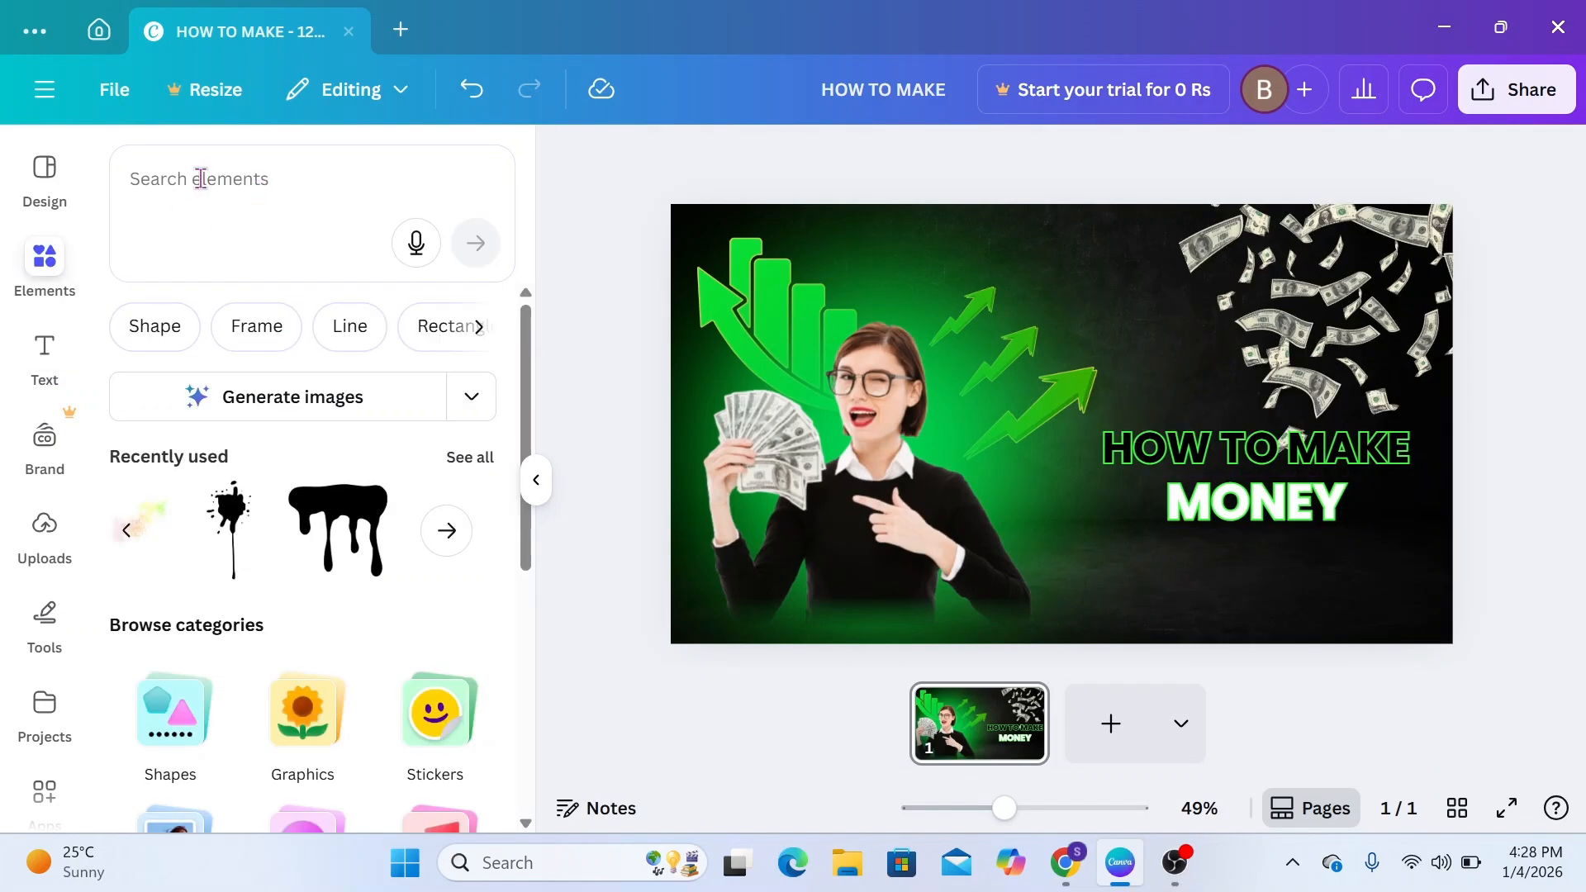
Search the elements library for BRUSH STROKE and limit the results to graphics
click(201, 179)
text(B)
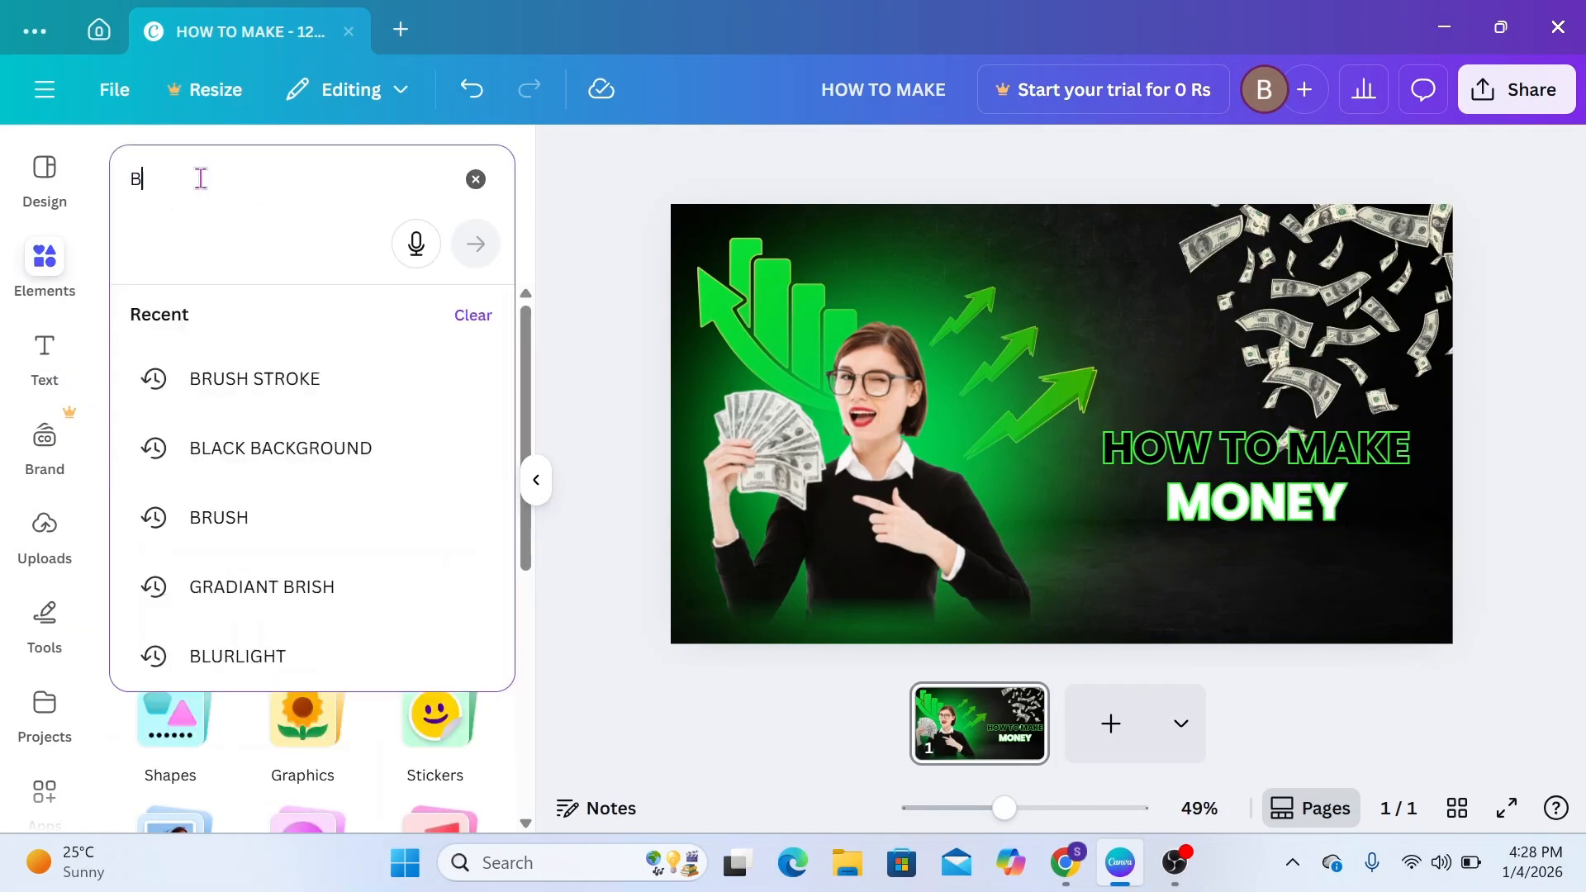
text(RUSH STROKE)
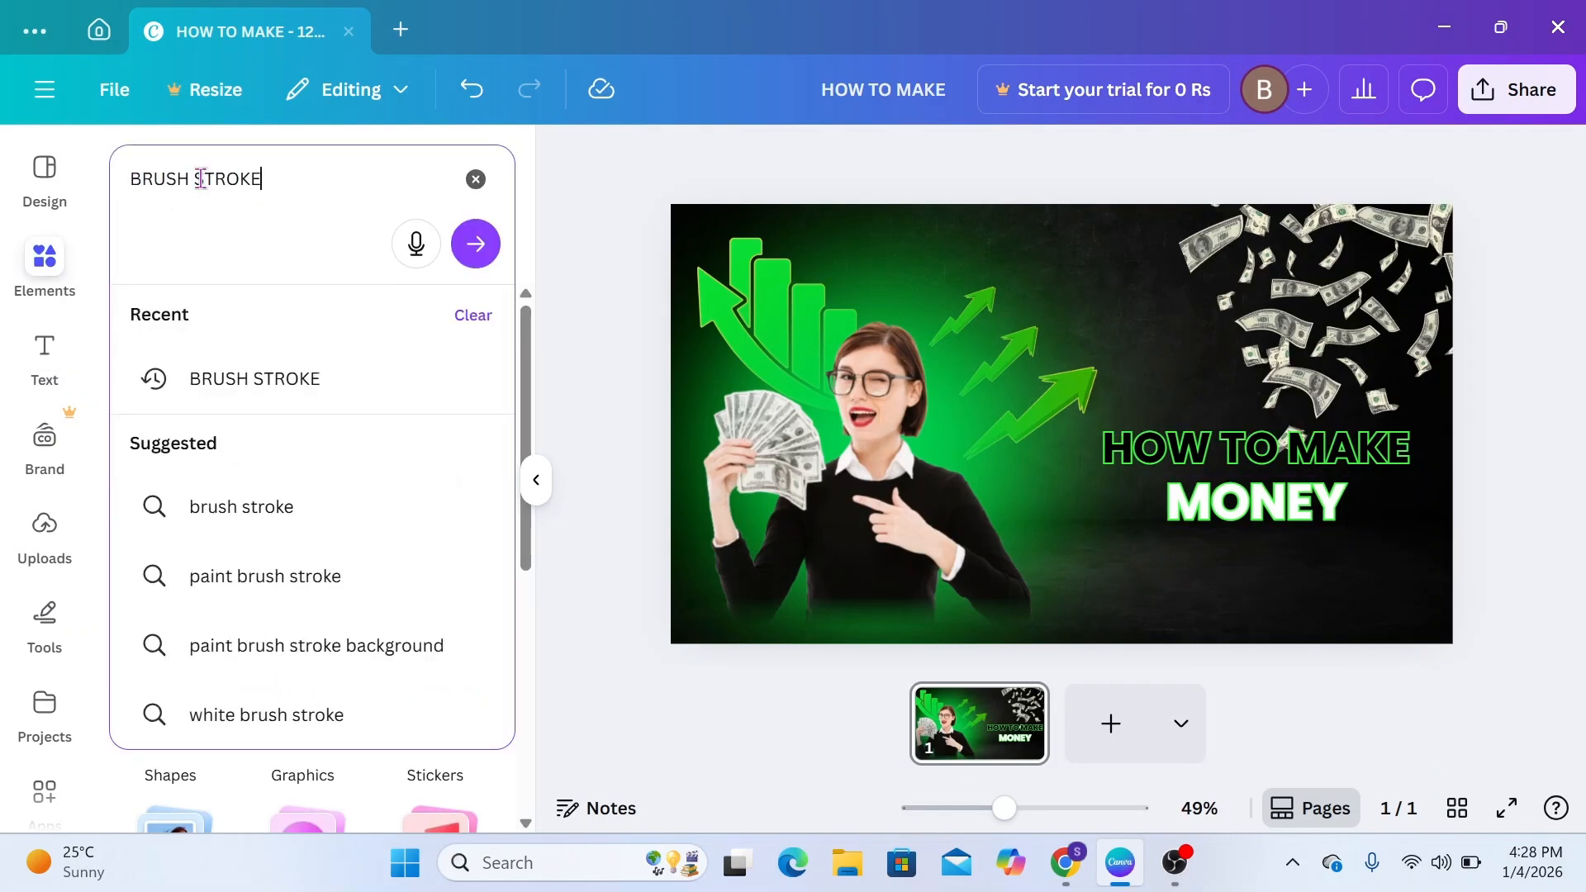
click(483, 242)
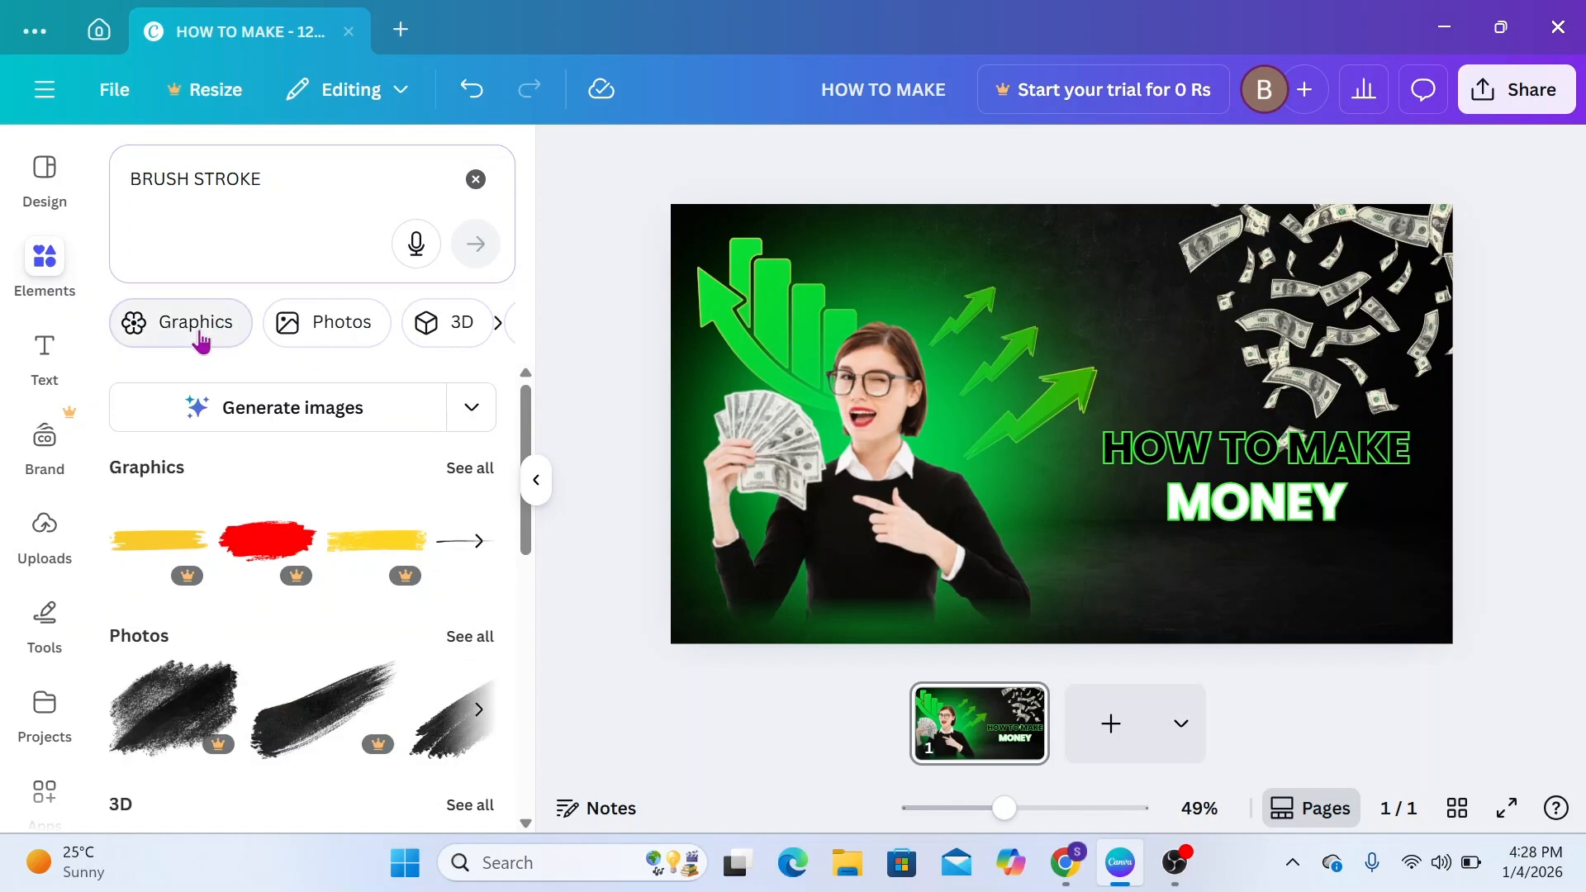
click(201, 339)
Add a solid black brush stroke graphic and shrink it to fit directly below the MONEY text
scroll(260, 609, down, 4)
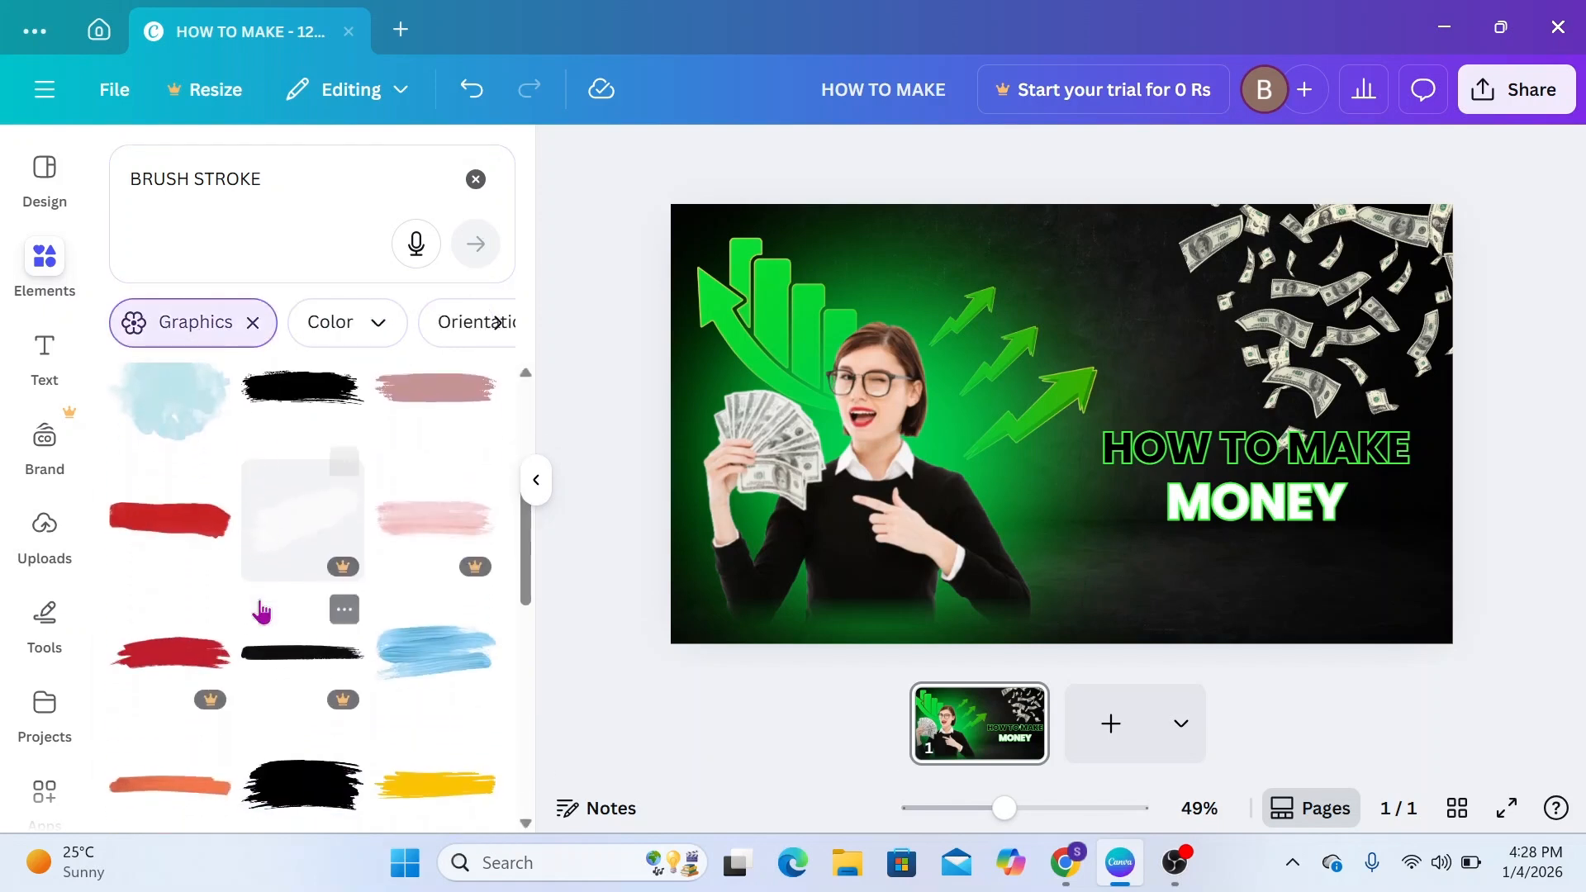
scroll(273, 599, up, 1)
click(288, 586)
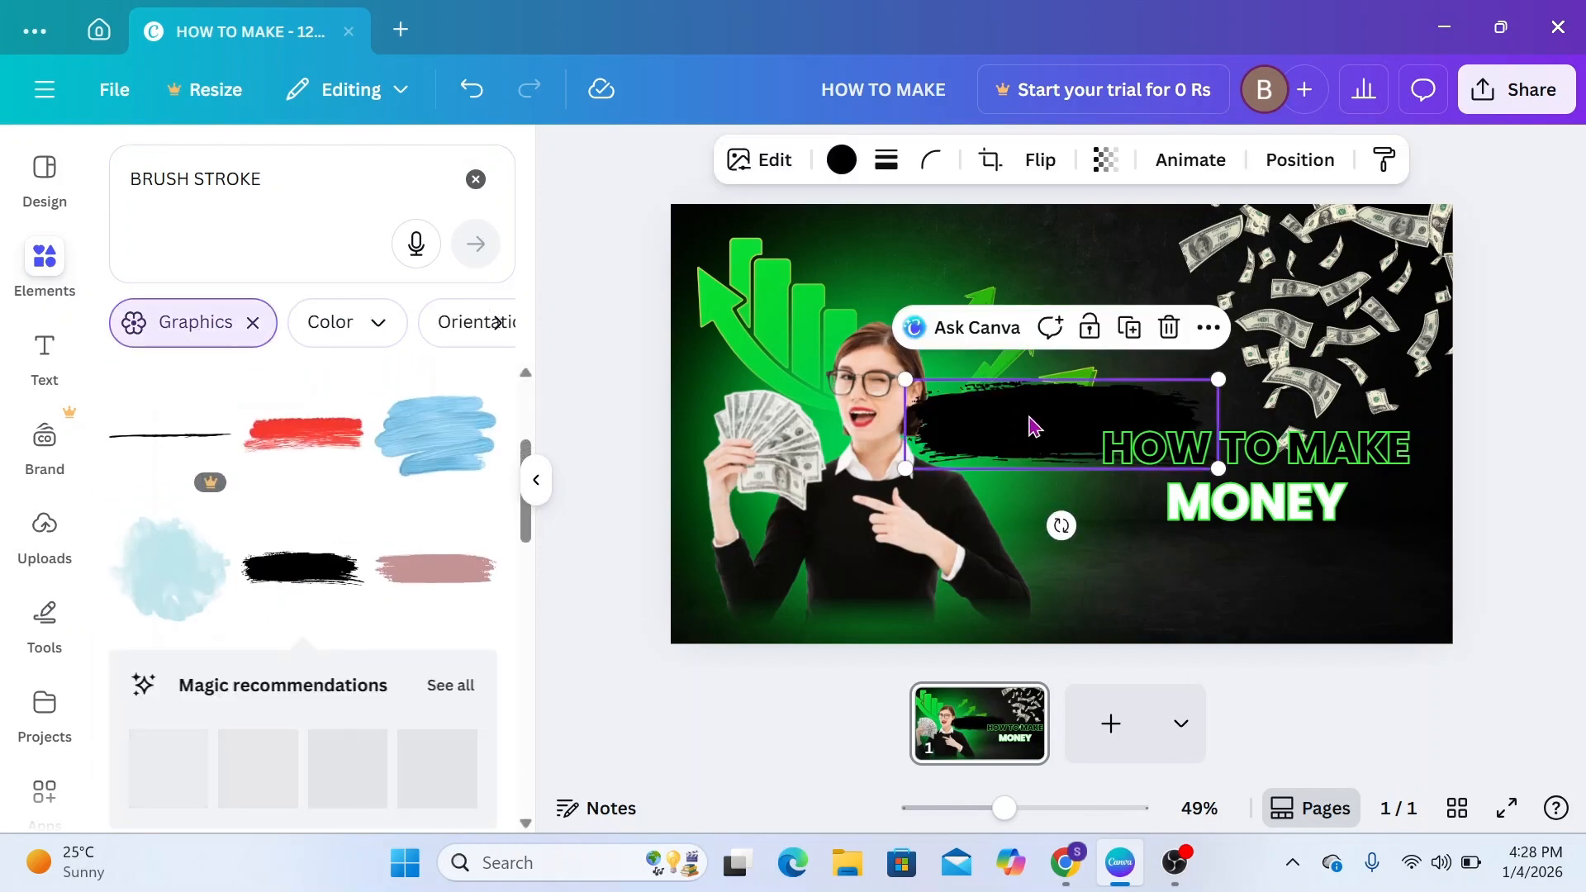
mouse_move(1027, 425)
mouse_down()
mouse_move(1172, 549)
mouse_move(1236, 555)
mouse_up()
mouse_move(1408, 603)
mouse_down()
mouse_move(1281, 560)
mouse_move(1307, 570)
mouse_up()
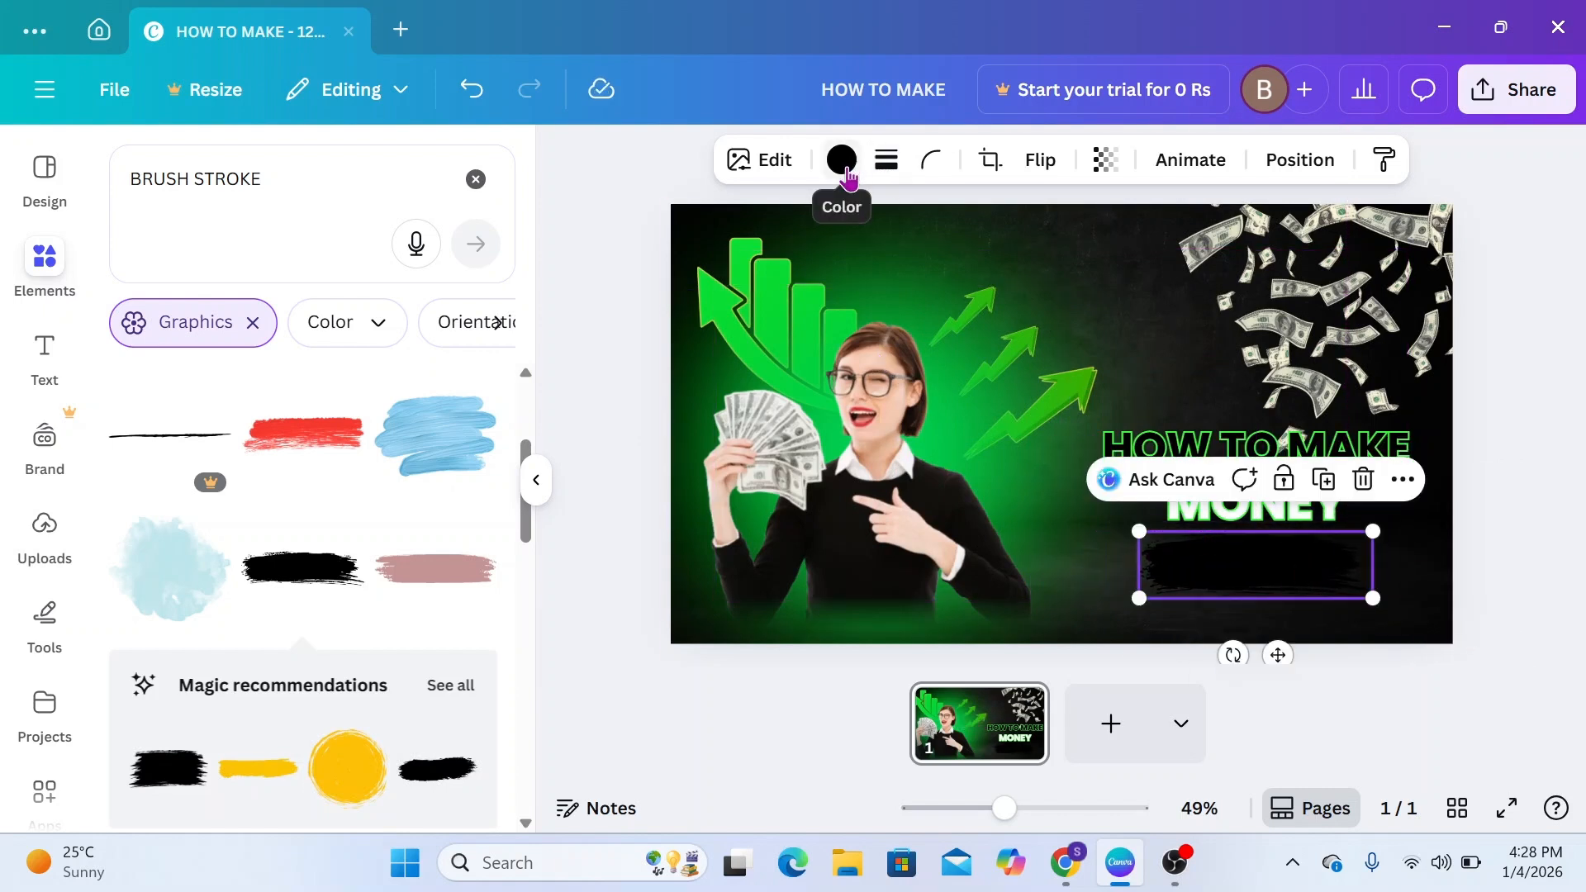
Color the brush stroke vivid green #00c200 with transparency 63 and nudge it slightly to the right under MONEY
click(842, 160)
click(246, 342)
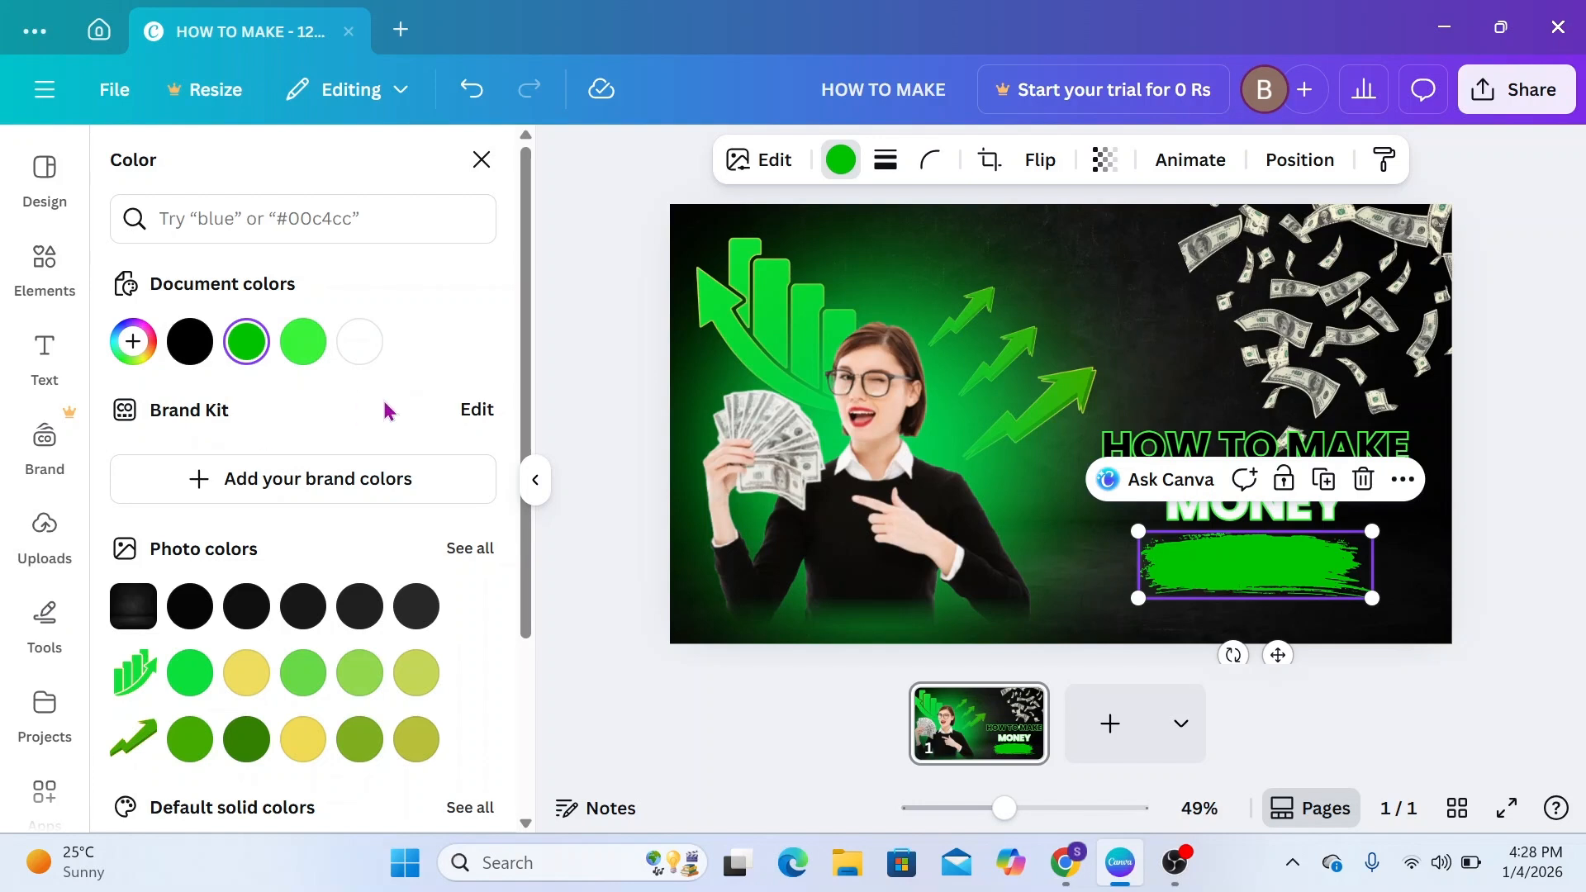
click(1115, 172)
drag(1066, 278, 1036, 281)
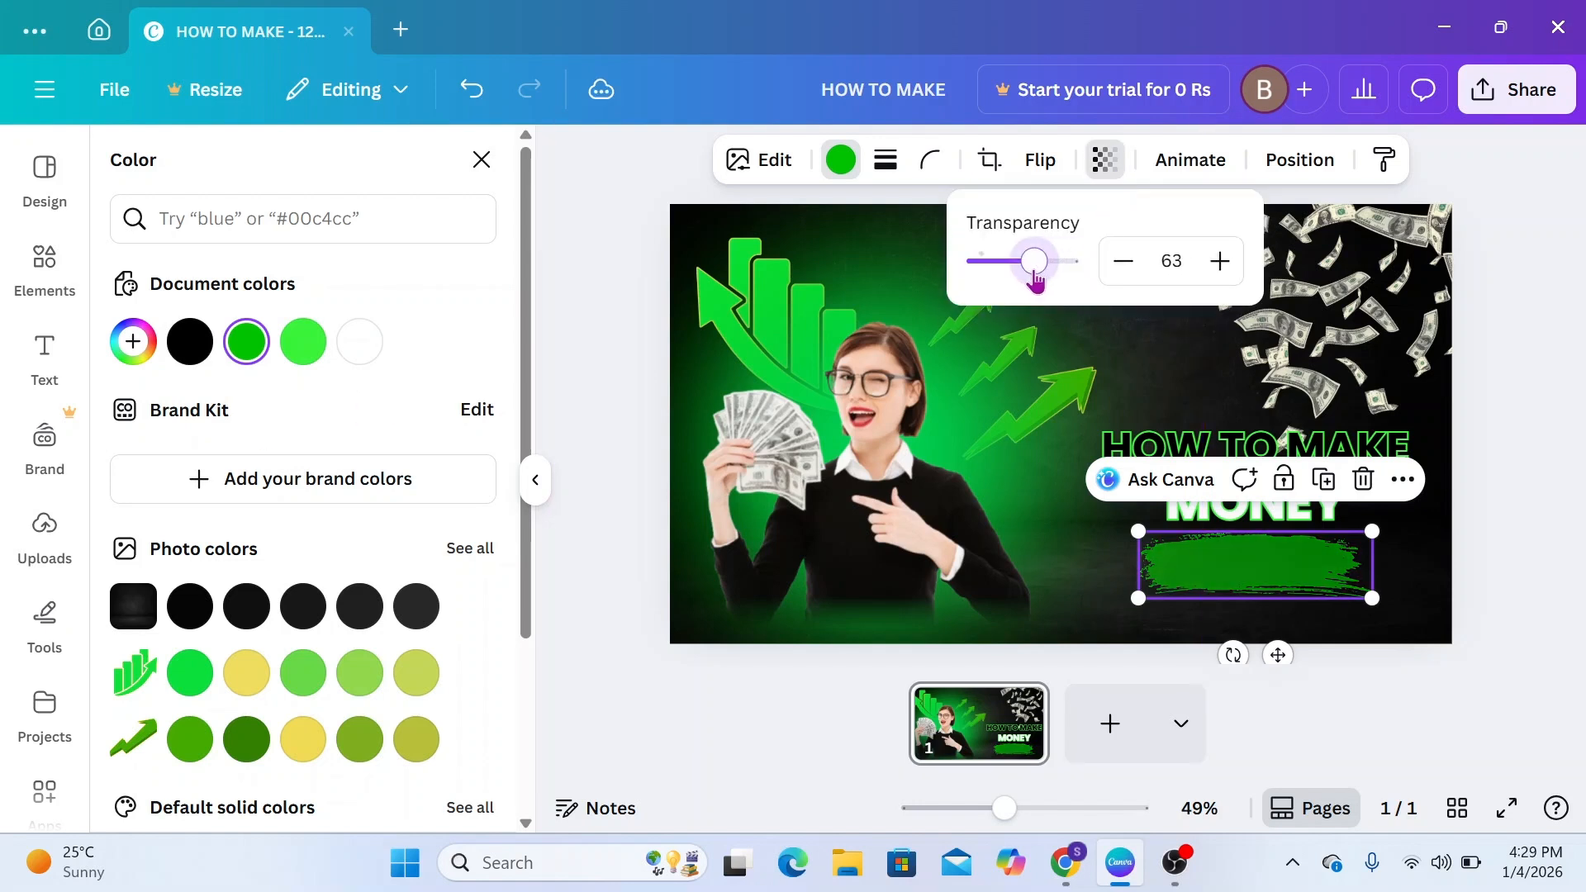
drag(1264, 569, 1274, 561)
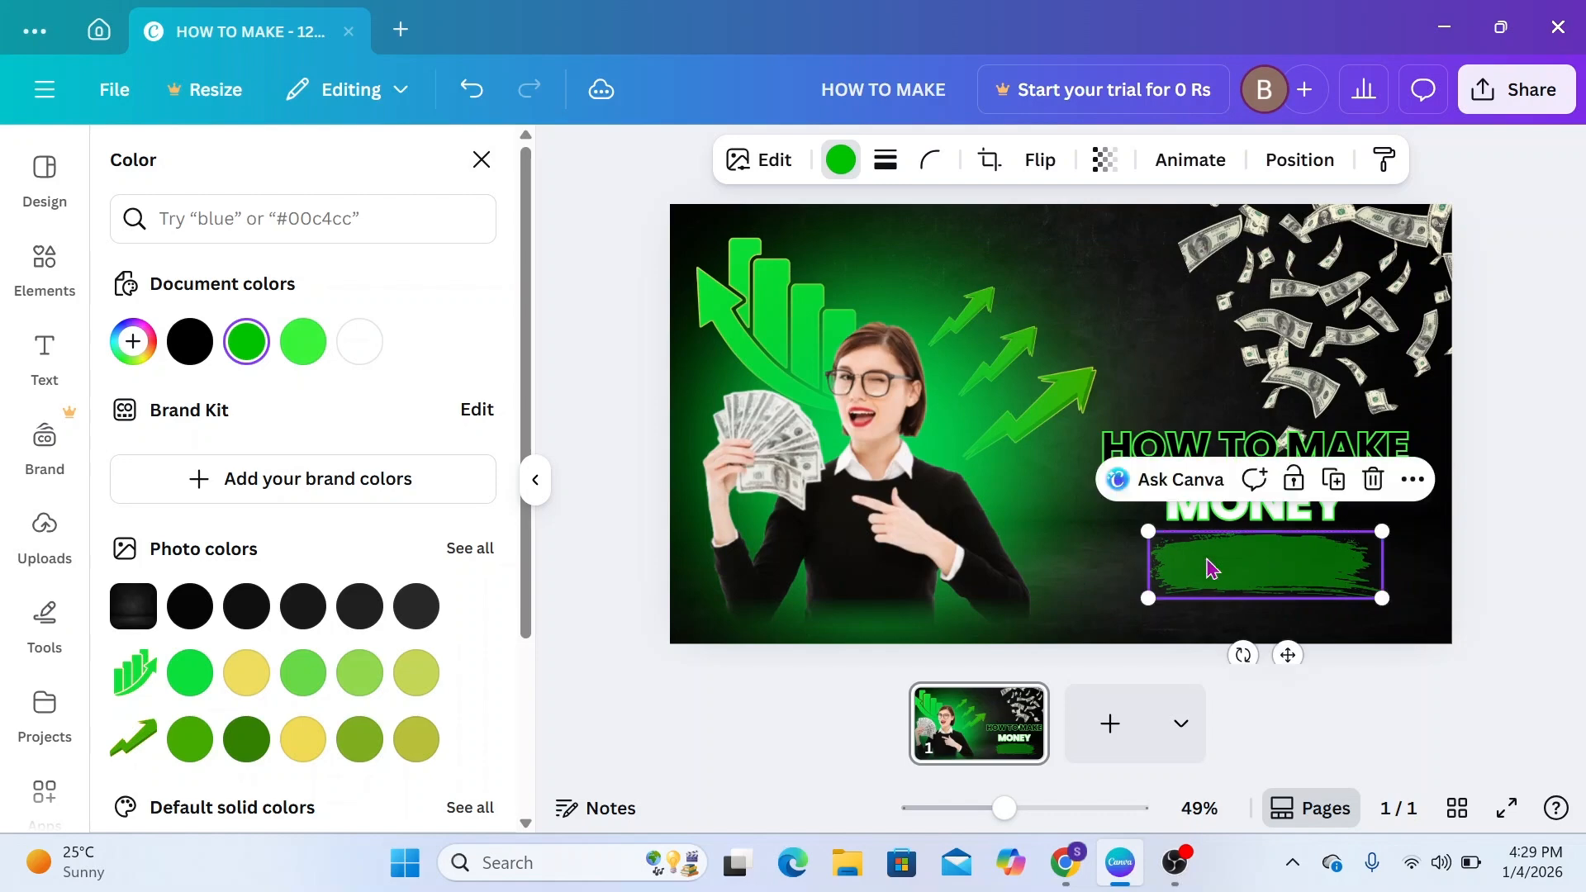
Add a heading text reading SECRET TRICKS to the thumbnail
click(44, 355)
click(239, 579)
text(SE)
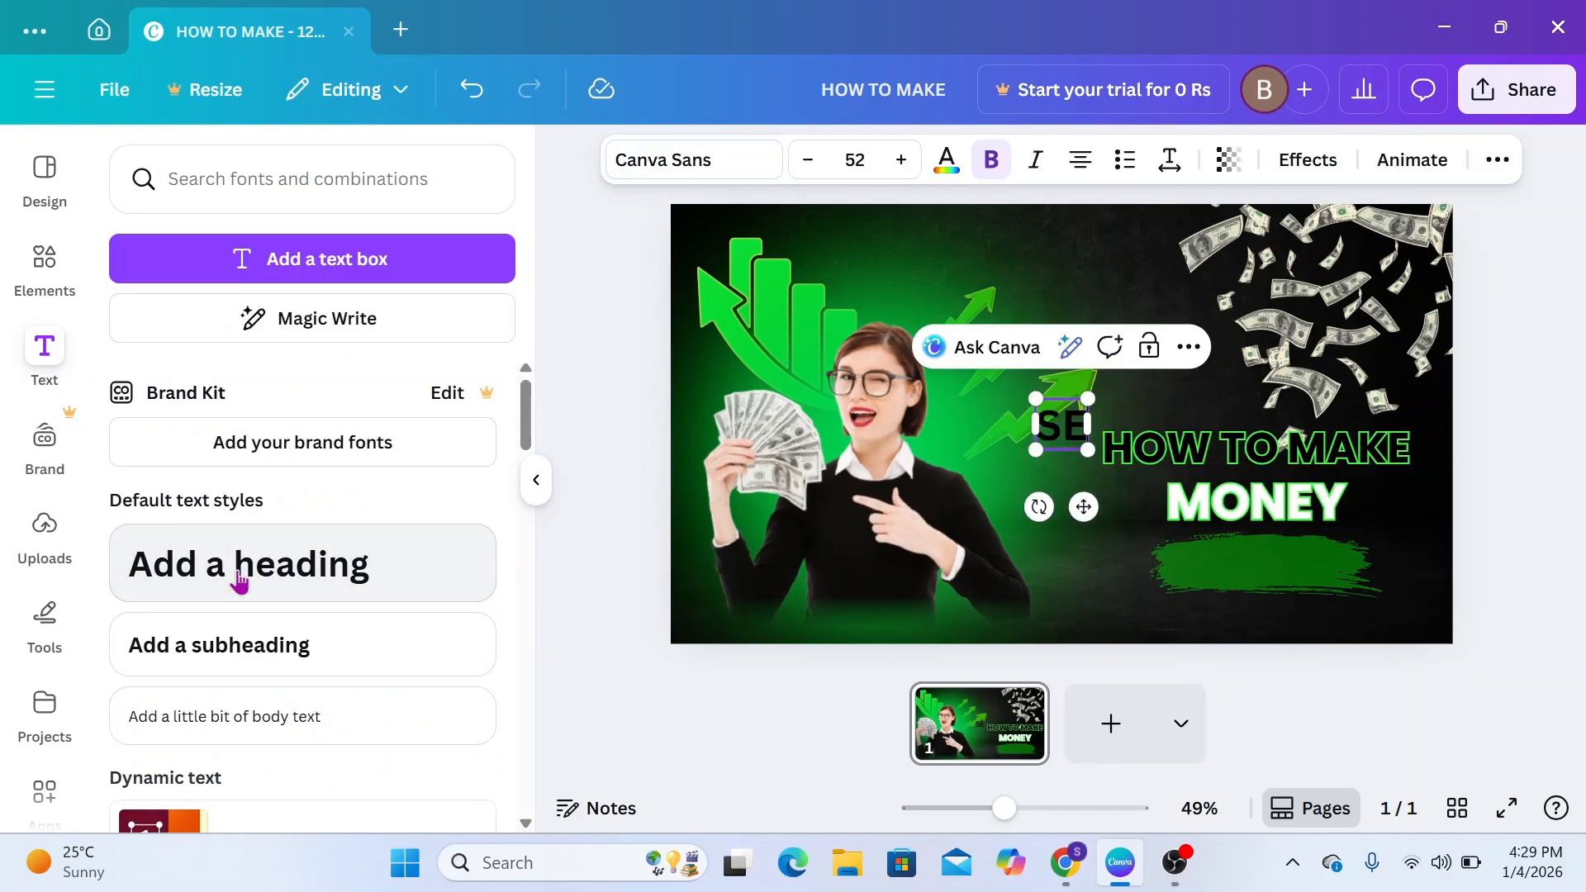
text(CRET TRICKS)
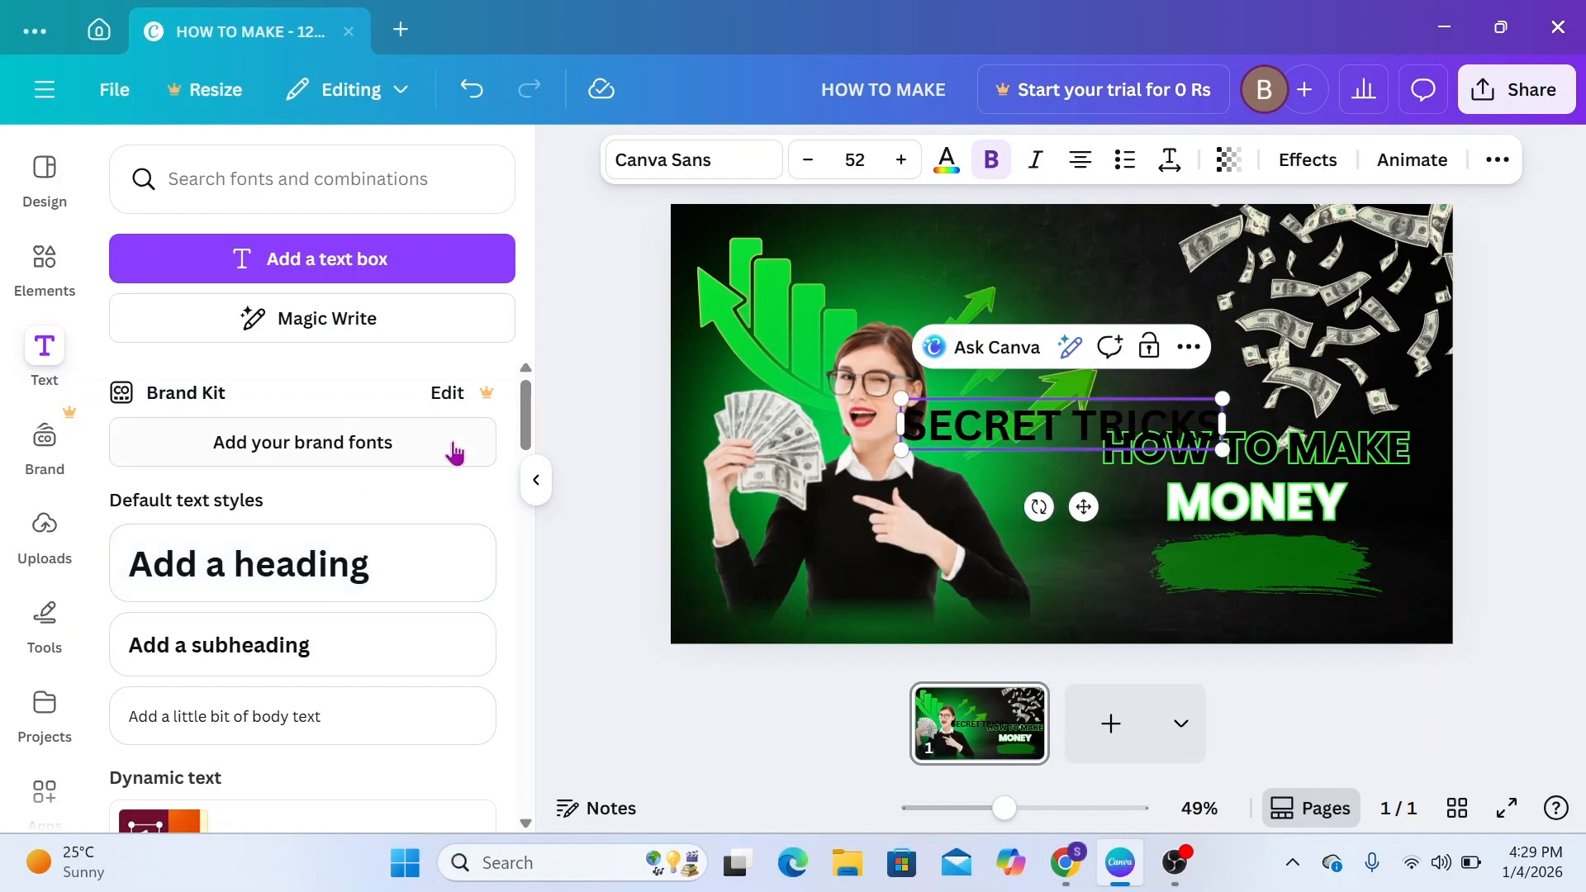
Set the SECRET TRICKS text in the Portland font and shrink it to a font size of about 19.9
click(708, 162)
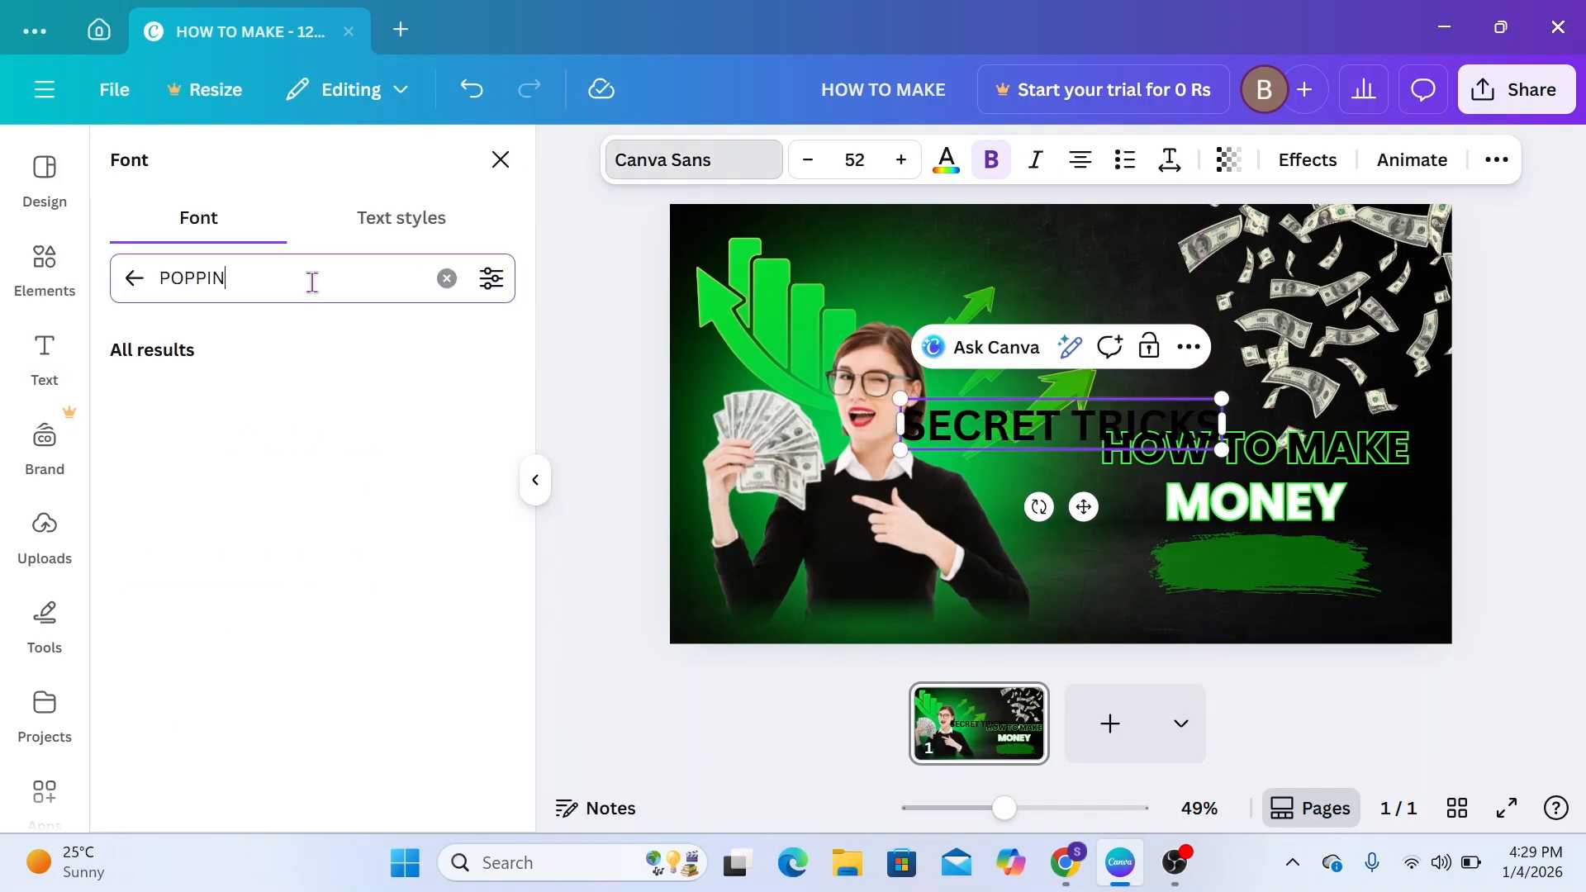
key(BackSpace)
key(BackSpace)
key(BackSpace)
key(BackSpace)
text(R)
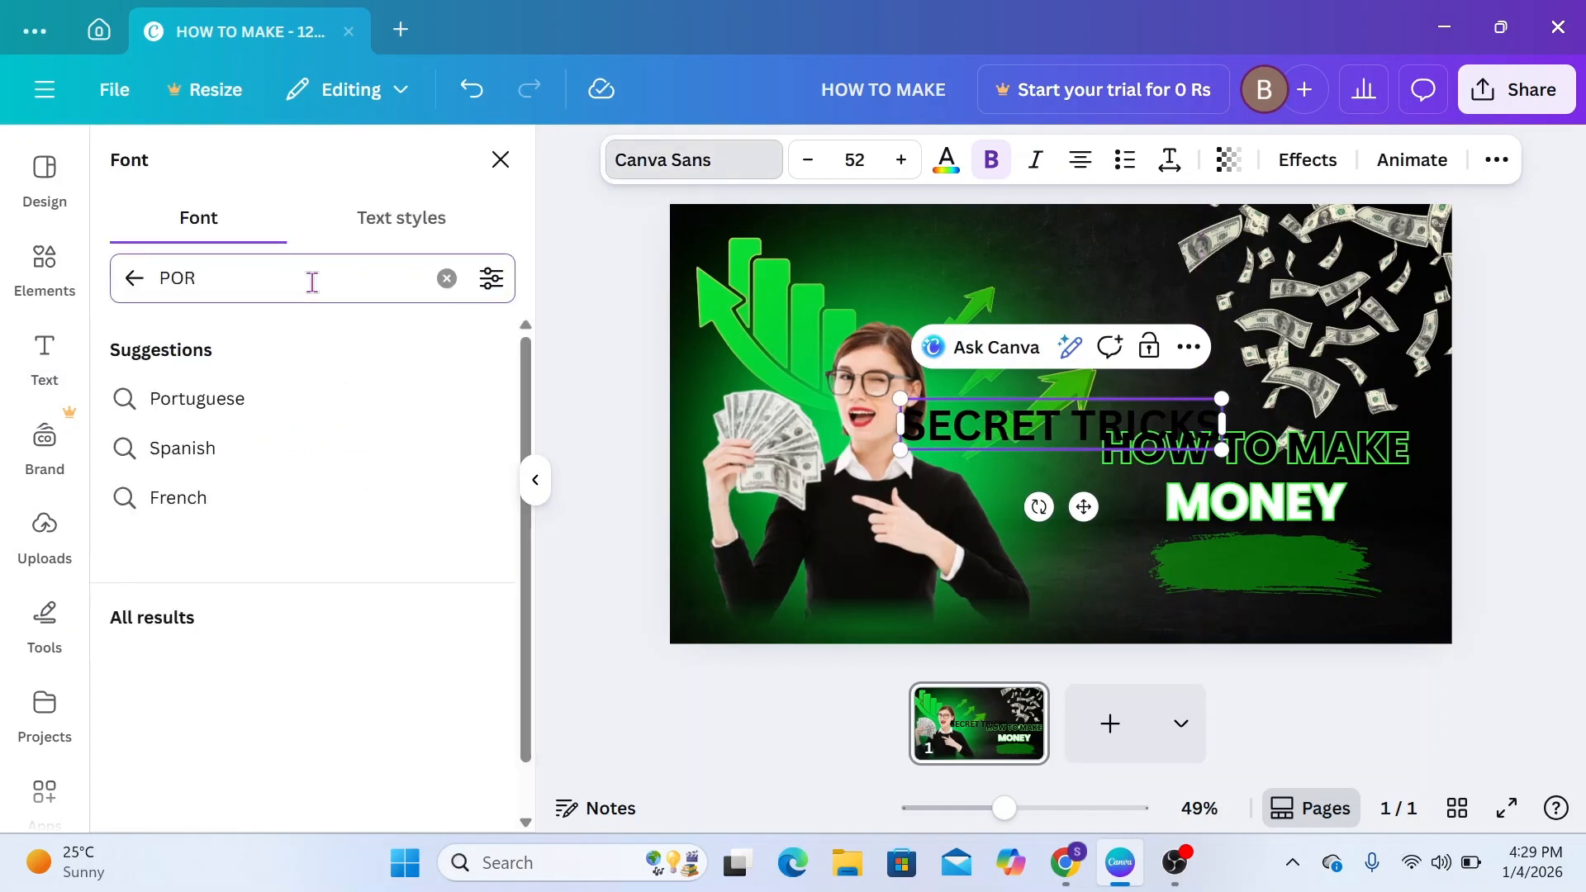
click(201, 717)
drag(1089, 516, 1249, 625)
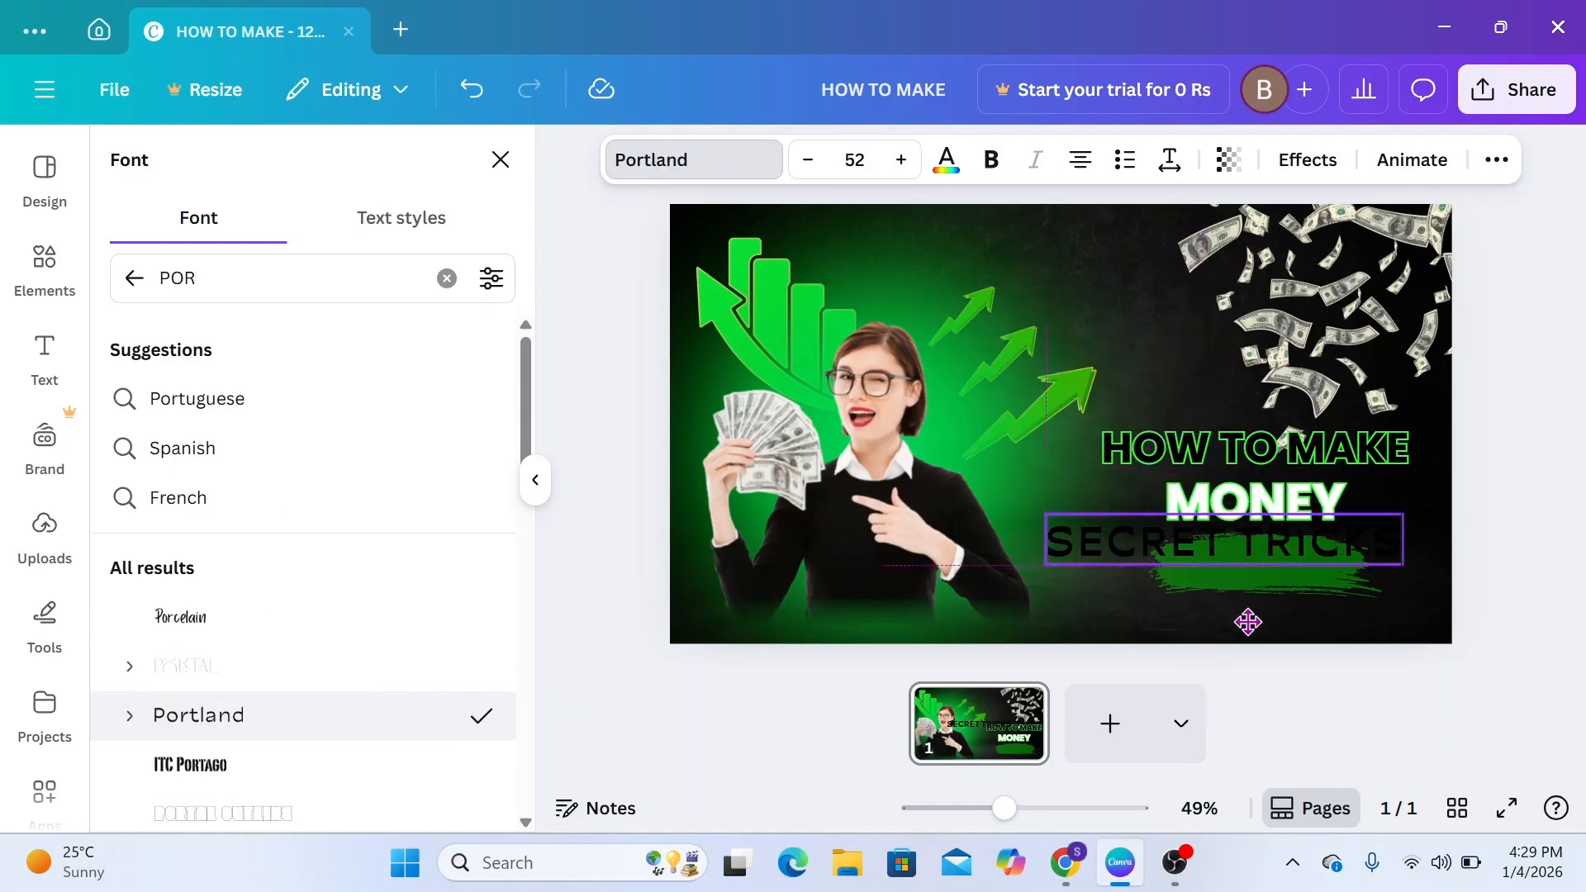
drag(1402, 567, 1183, 533)
Make the SECRET TRICKS text bold and white (#ffffff) and center it on the green brush stroke
click(946, 166)
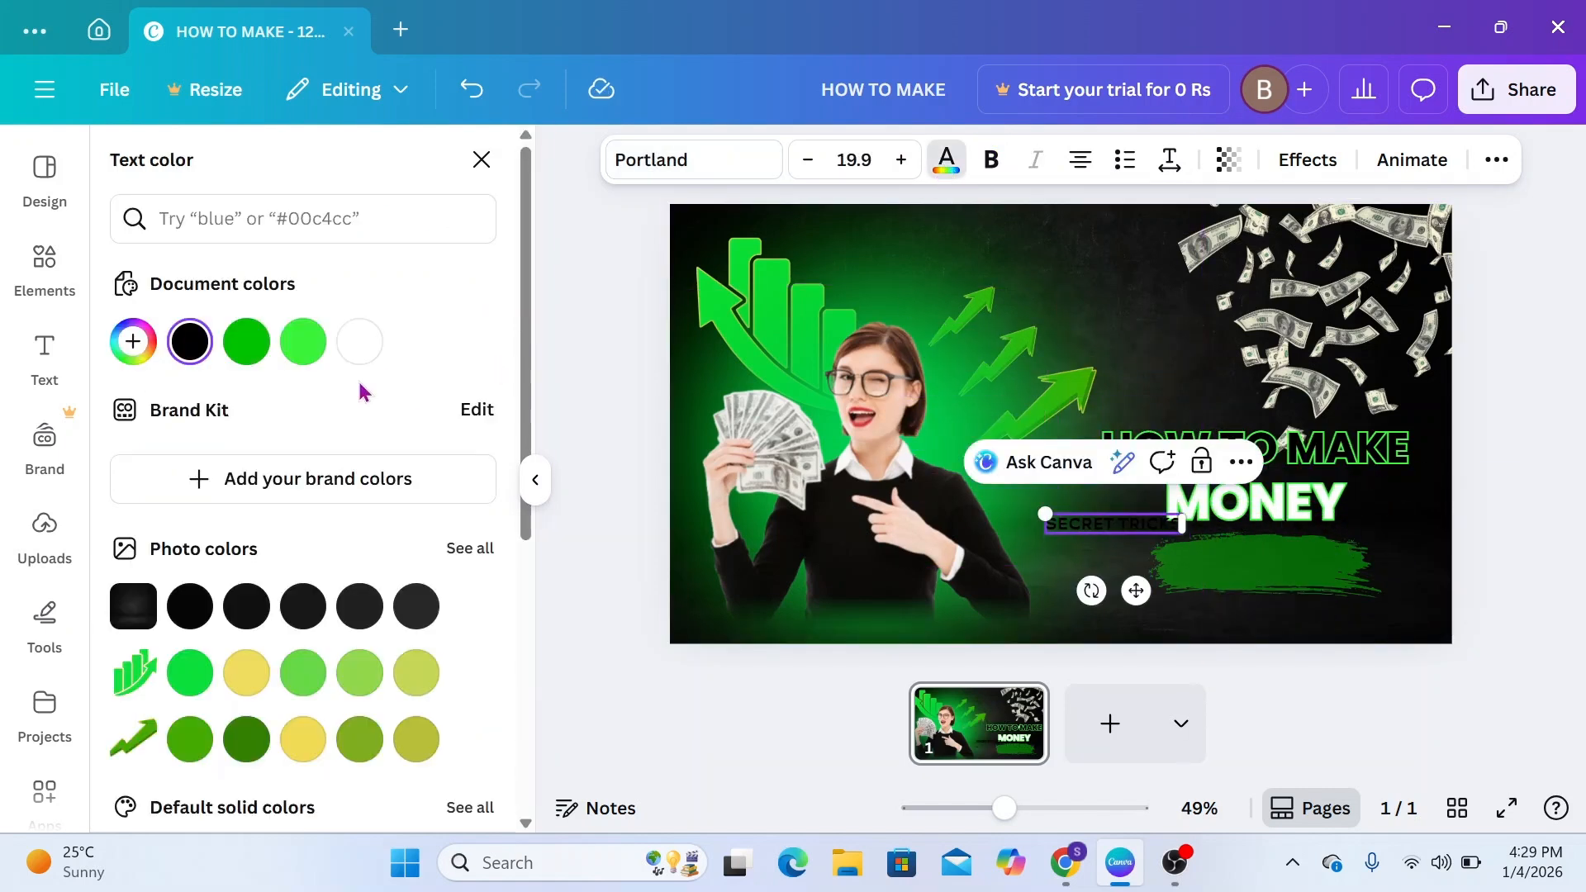
click(361, 346)
triple_click(1105, 523)
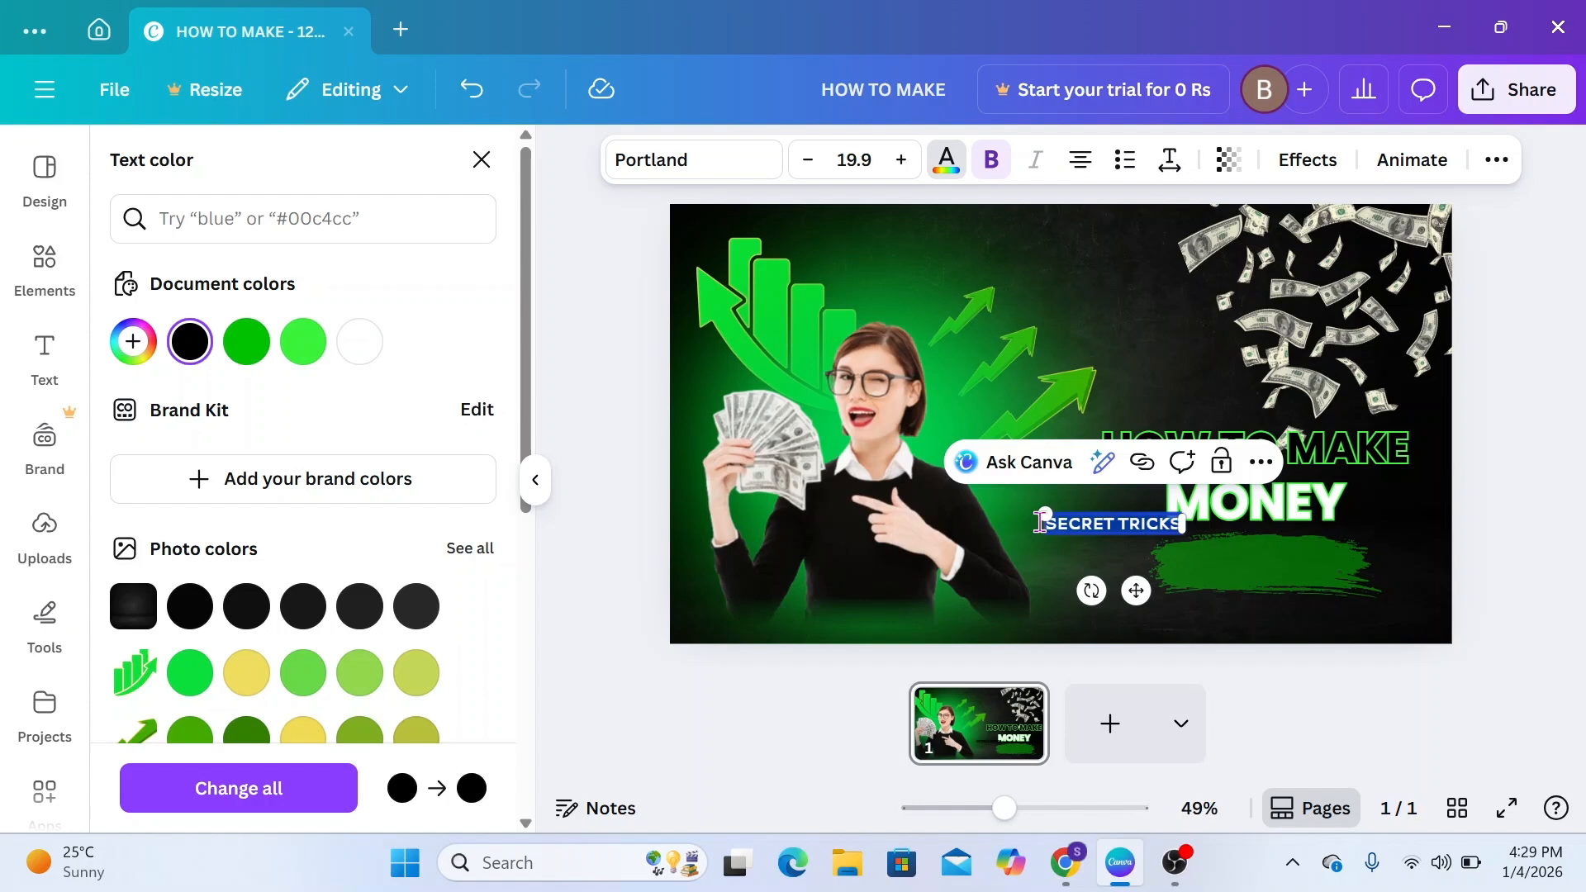
click(360, 341)
drag(1137, 590, 1281, 632)
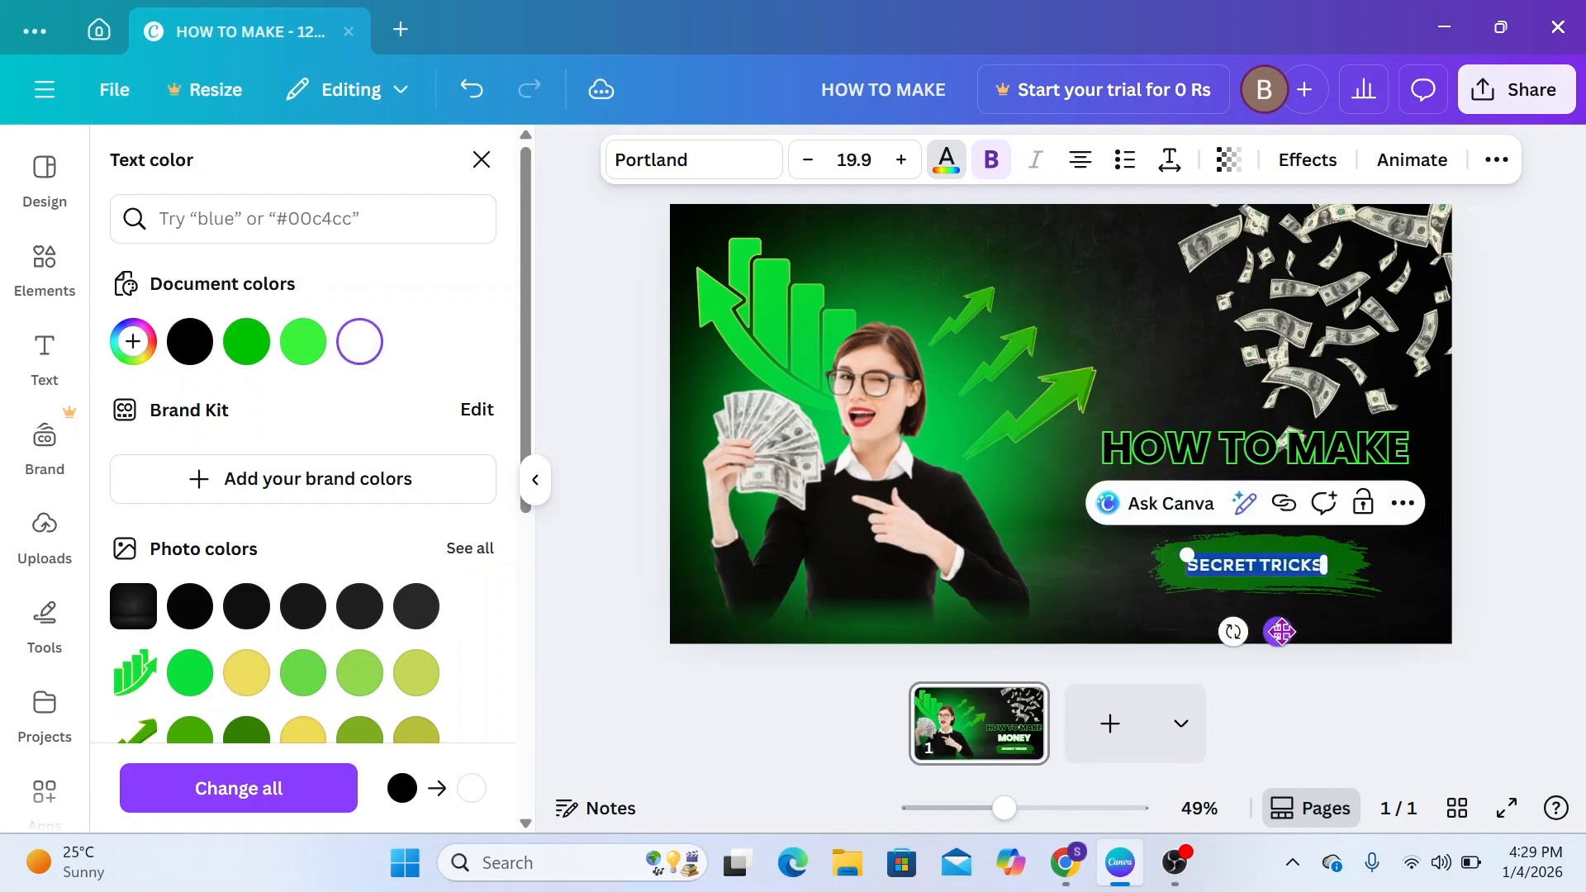
click(1409, 628)
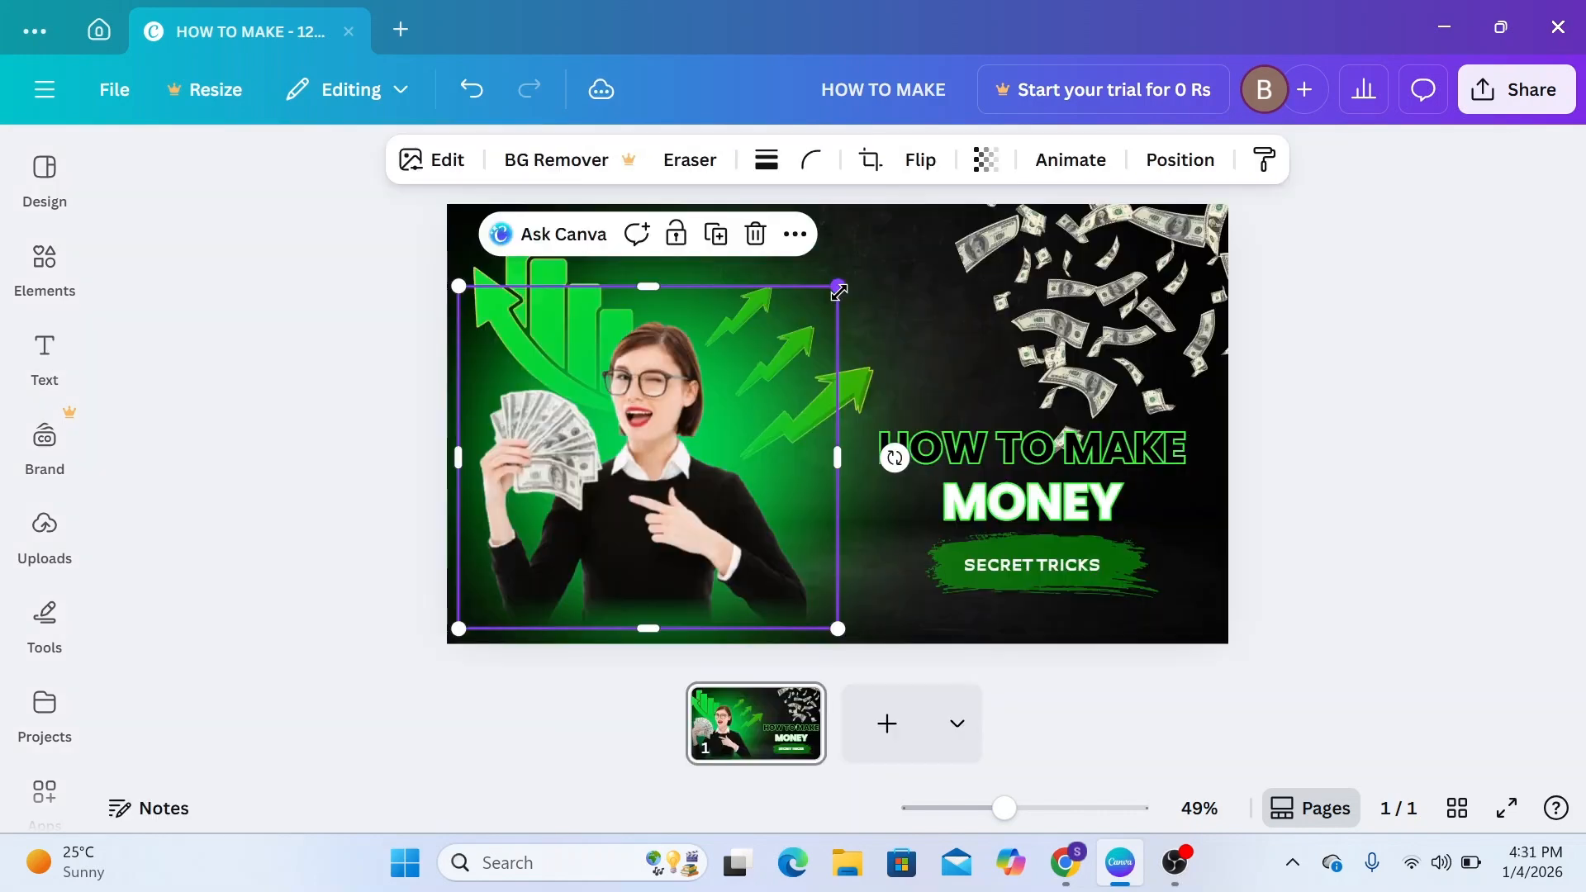
Enlarge the photo of the woman holding dollars and align it with the page's left edge
drag(838, 281, 917, 223)
drag(690, 450, 658, 449)
drag(425, 424, 447, 427)
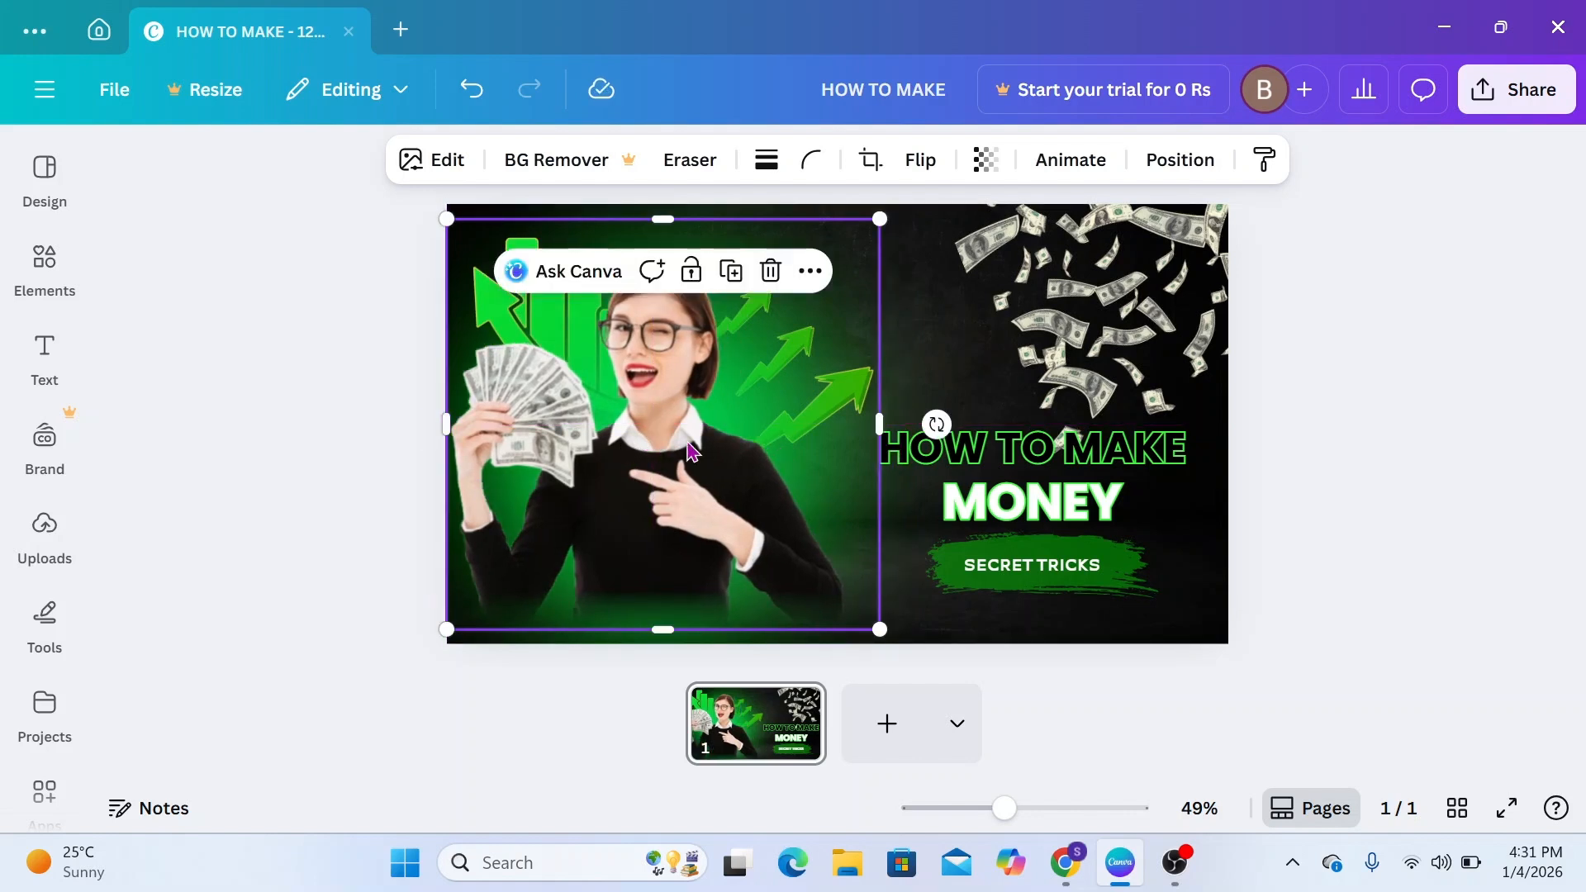
click(381, 460)
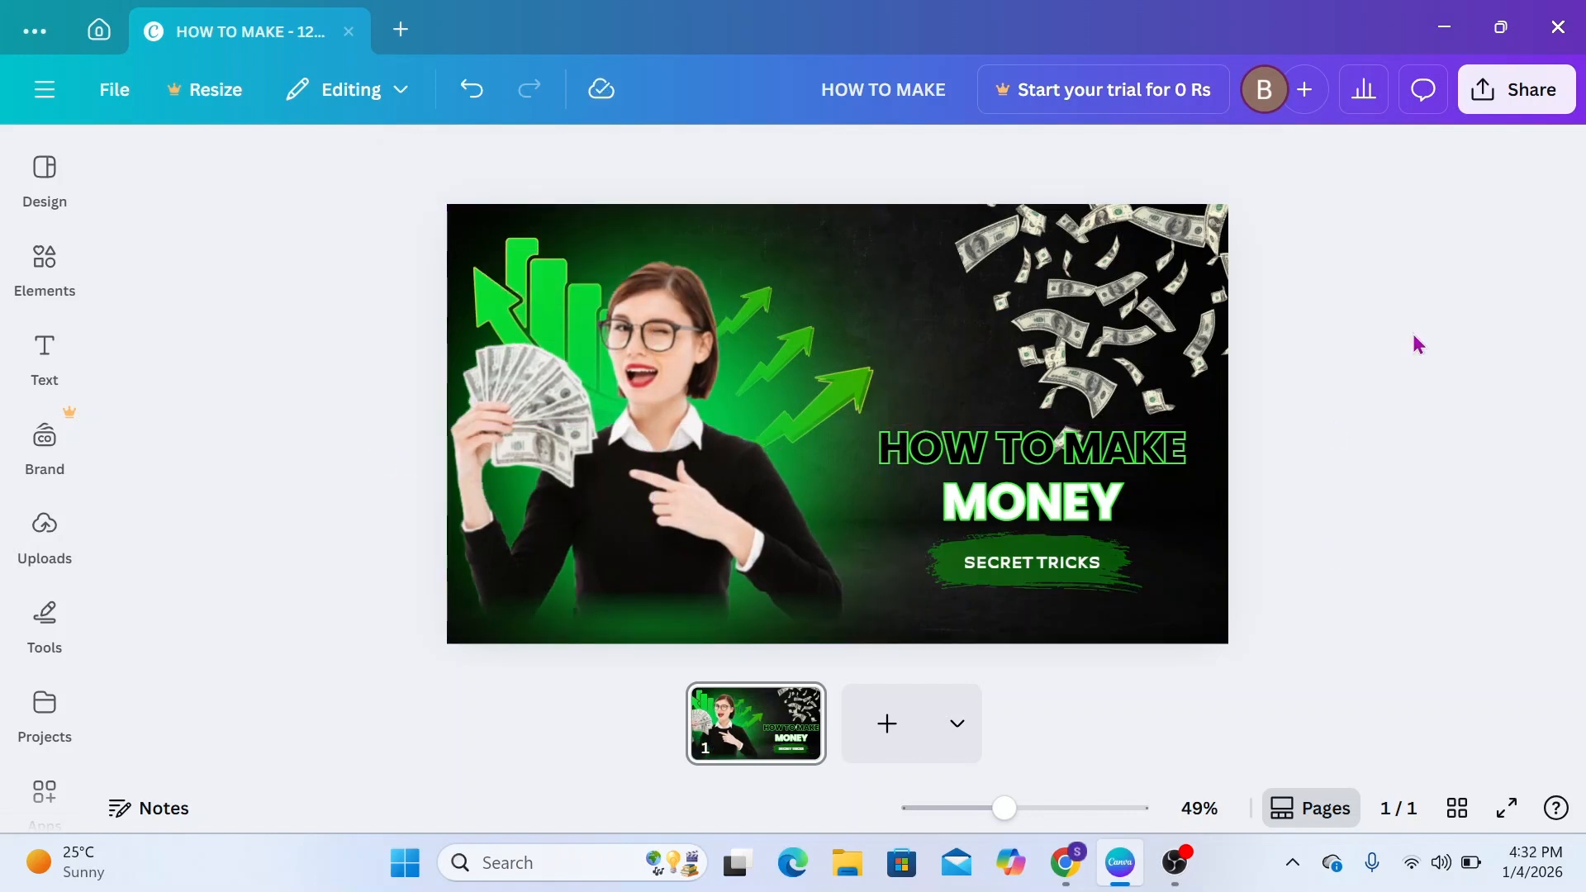
Download the finished HOW TO MAKE thumbnail as a PNG
click(1512, 95)
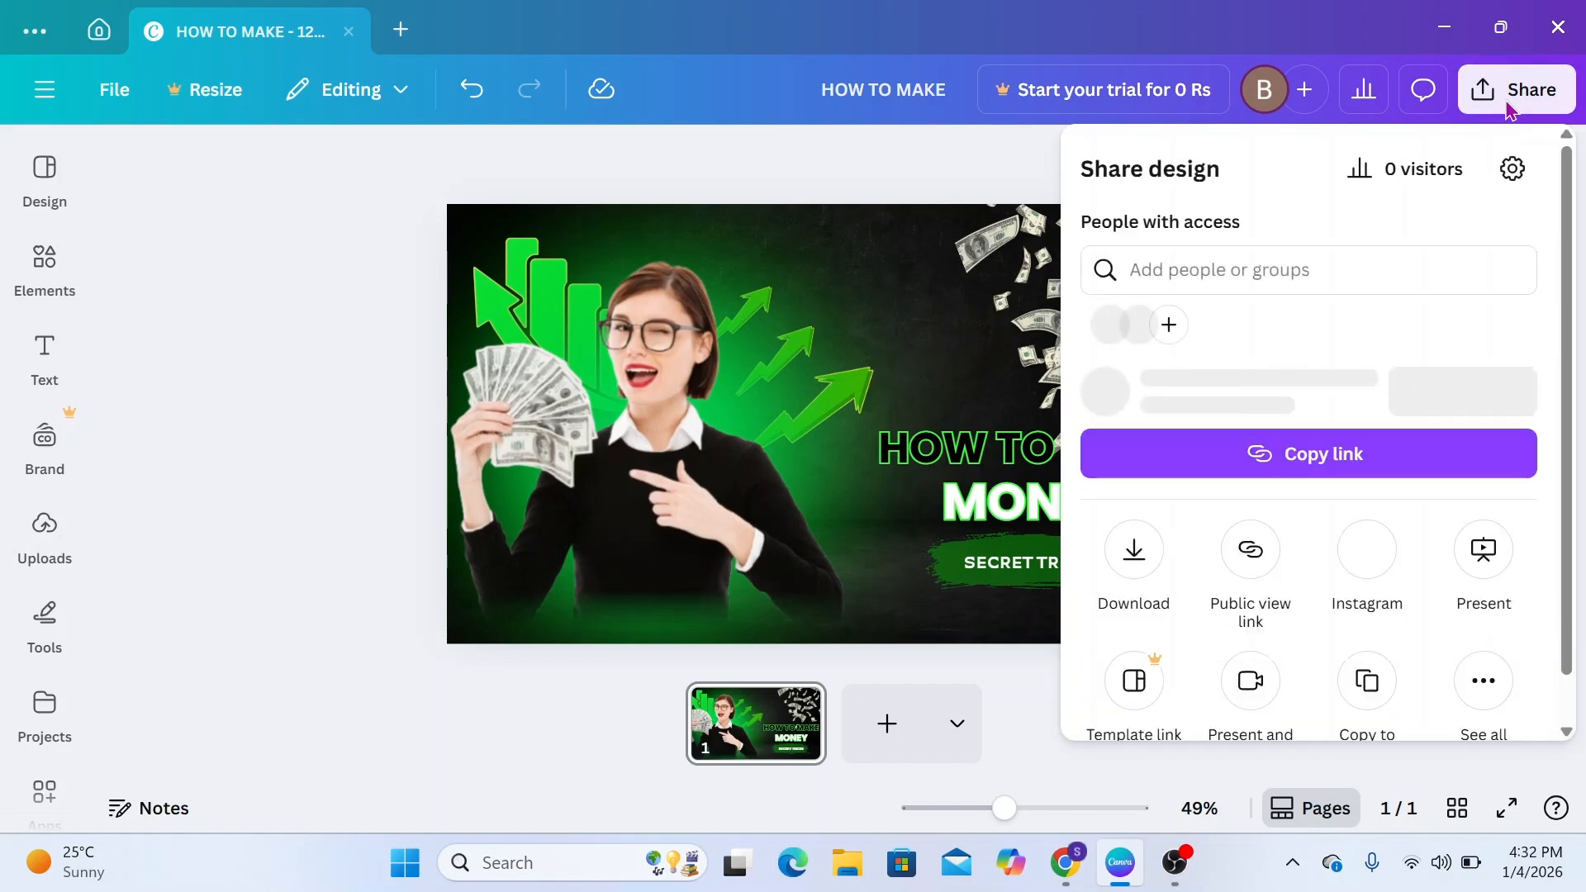
click(1133, 603)
click(1265, 649)
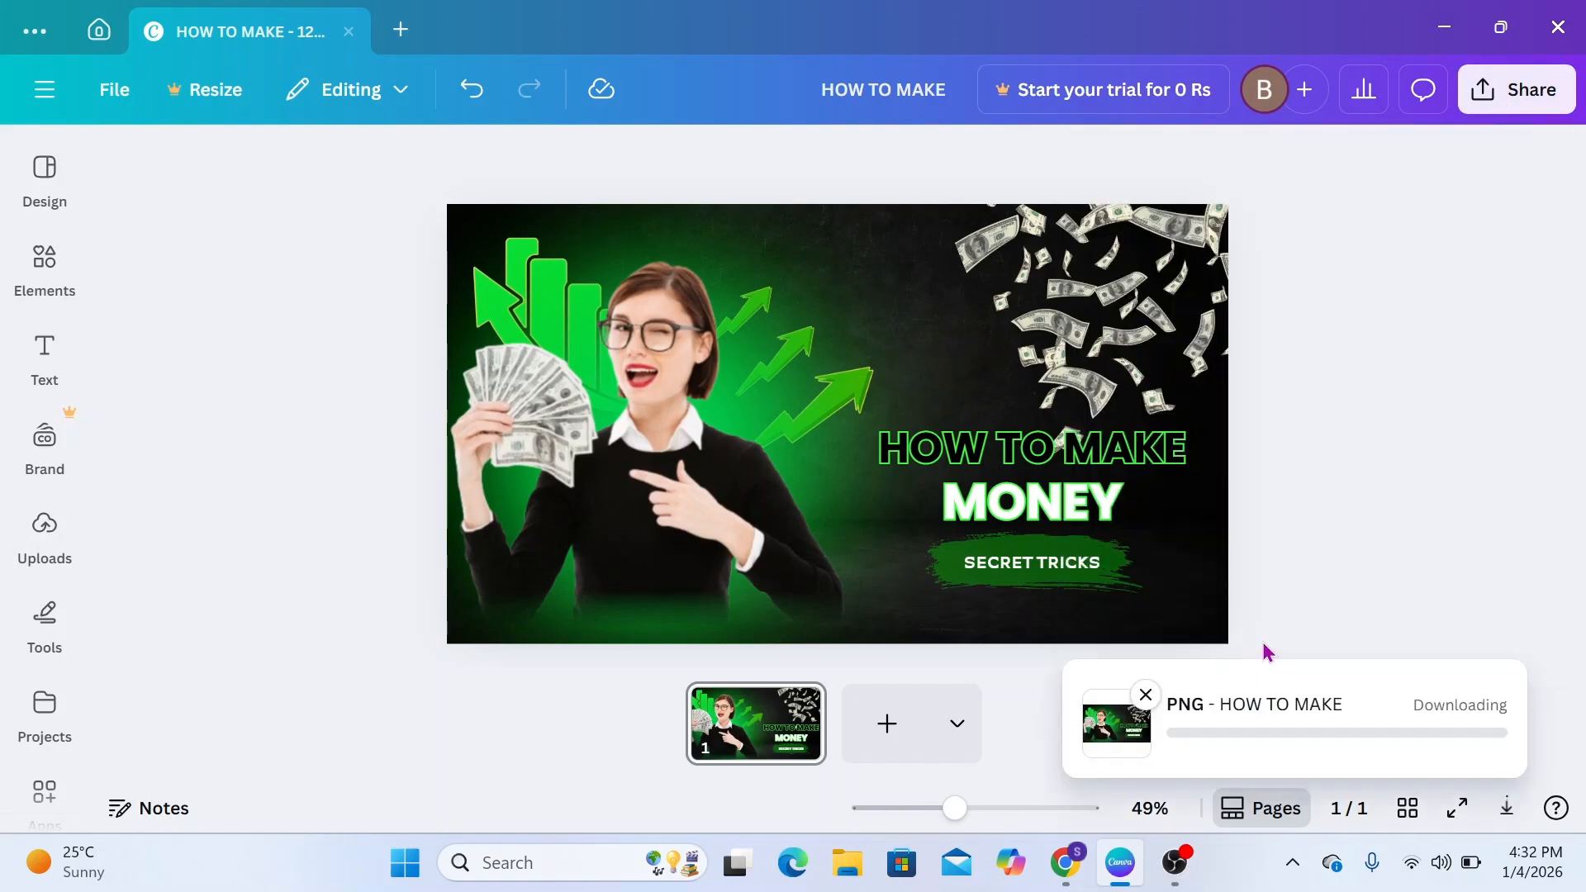